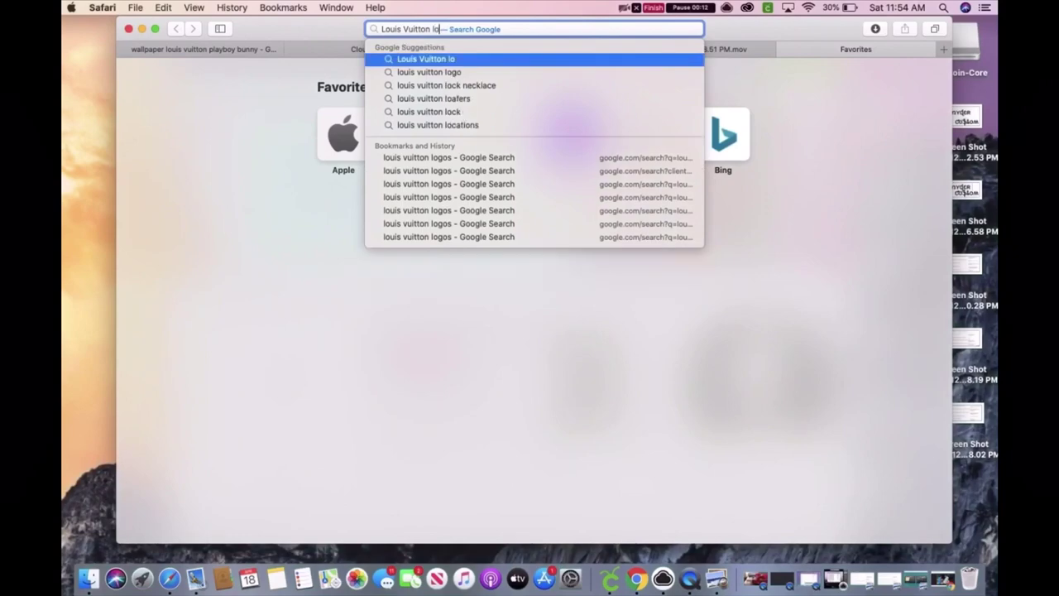
# Step: Search Google Images for "Louis Vuitton logos" and browse the results for a suitable logo
pyautogui.press('Return')
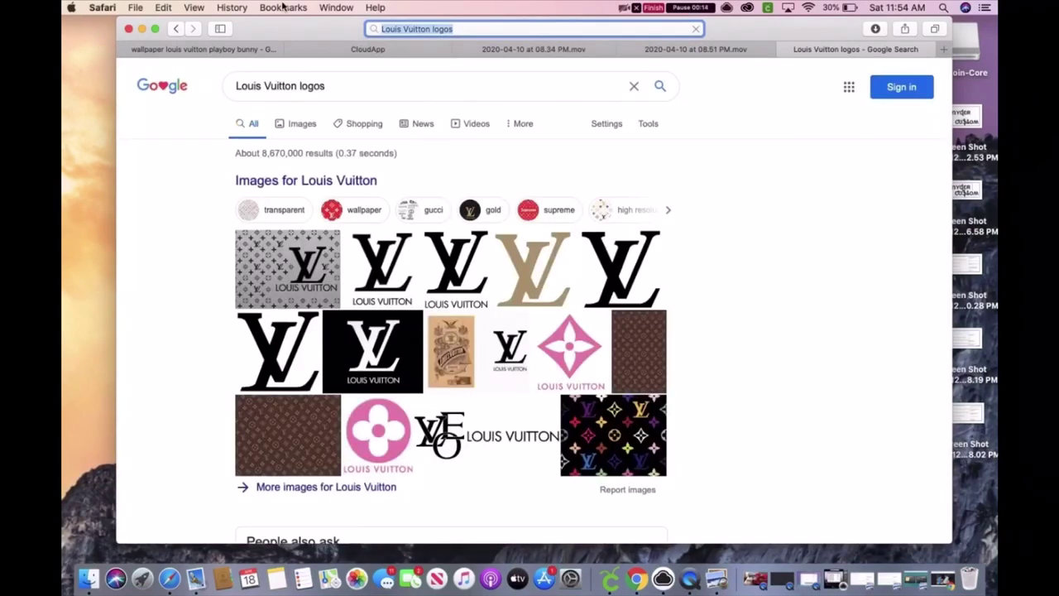
pyautogui.click(302, 124)
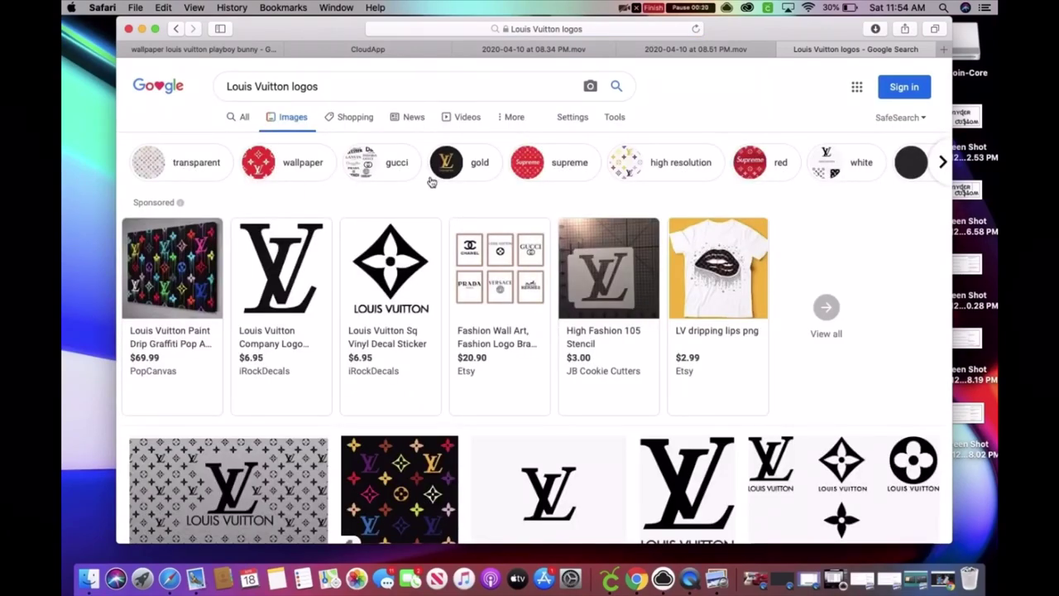
pyautogui.scroll(-2, 451, 228)
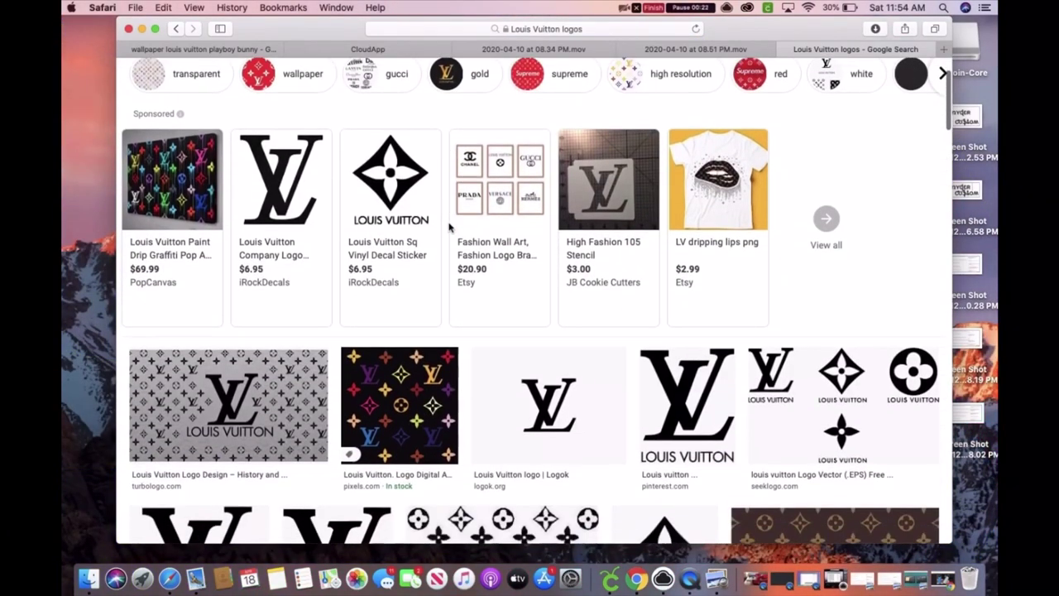
pyautogui.scroll(-10, 451, 227)
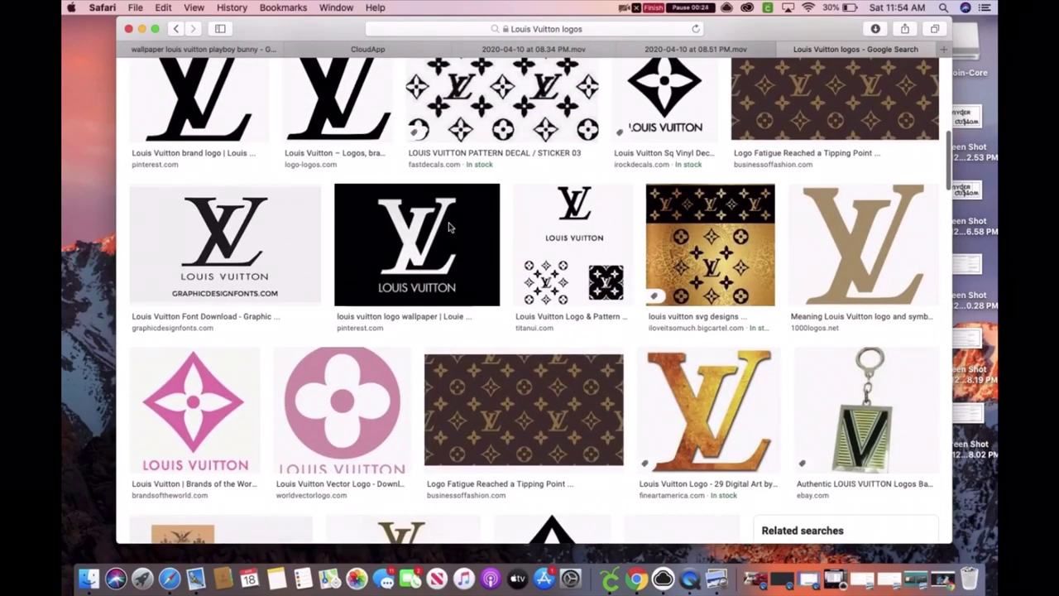
pyautogui.scroll(15, 392, 168)
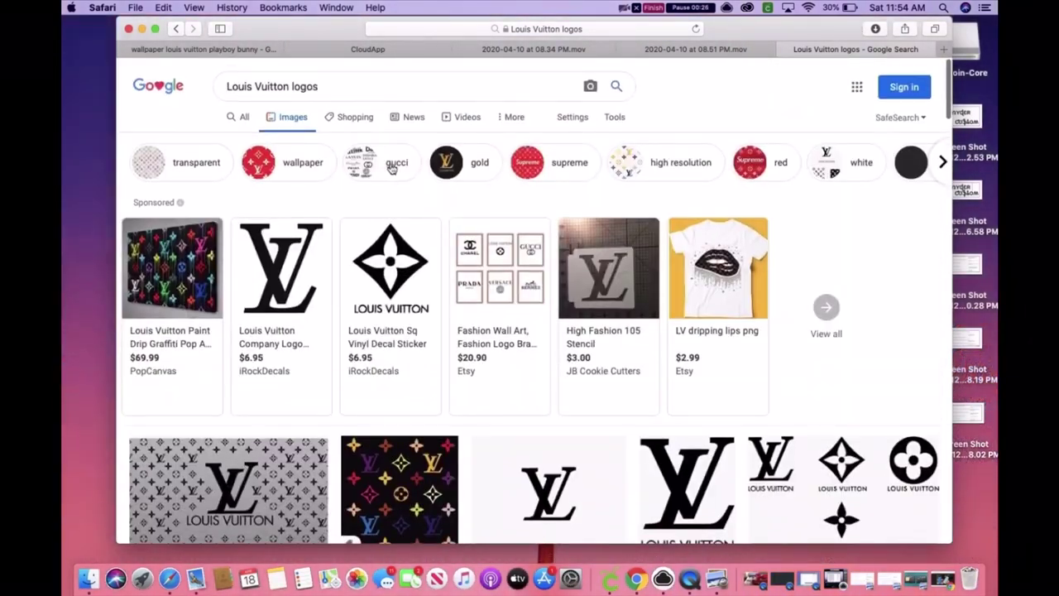
pyautogui.hscroll(6, 573, 187)
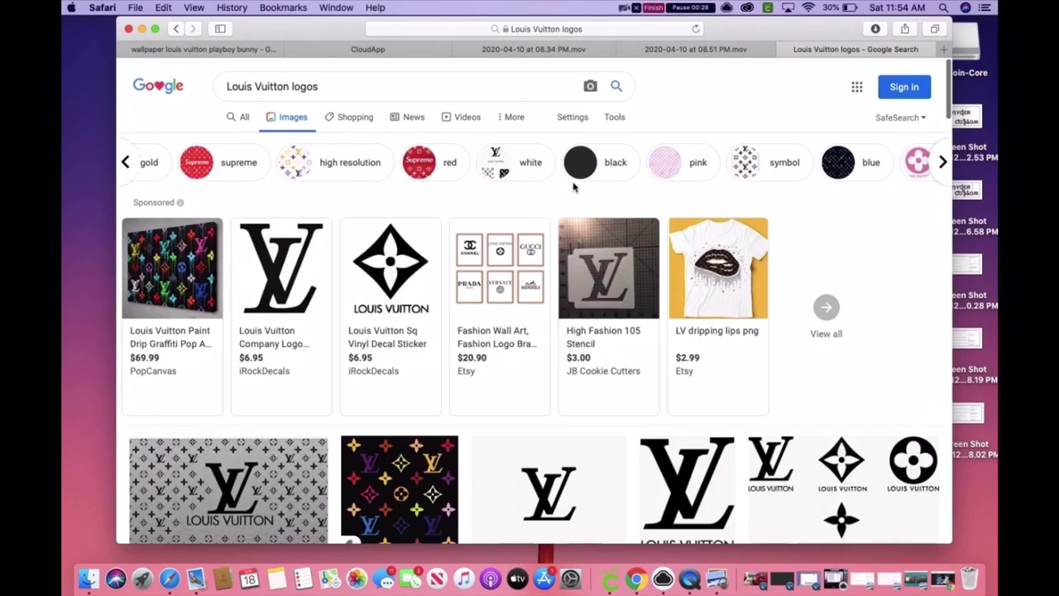
pyautogui.hscroll(2, 671, 172)
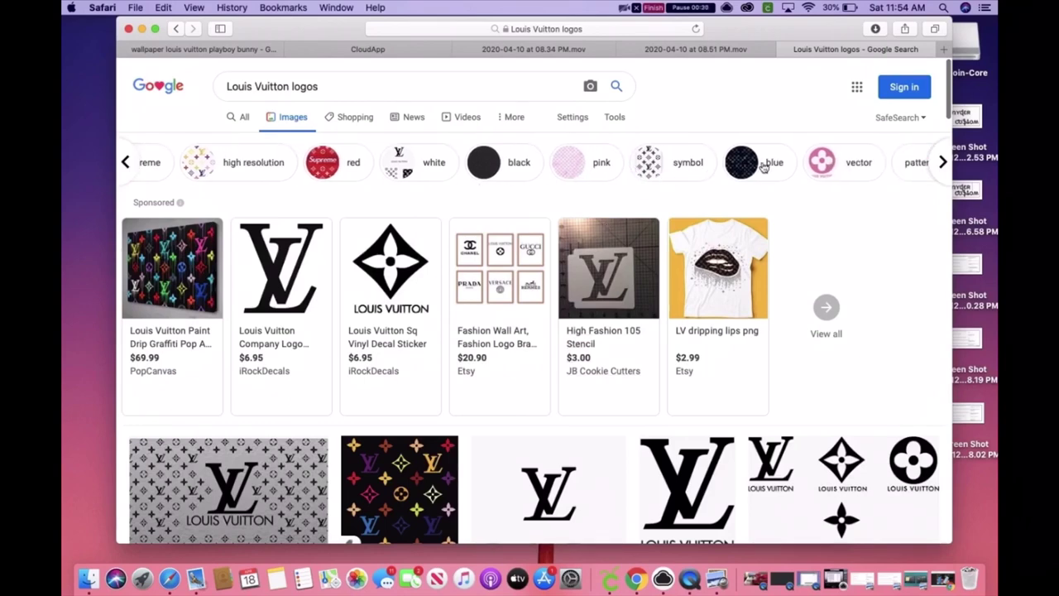
pyautogui.hscroll(4, 763, 165)
pyautogui.hscroll(1, 650, 203)
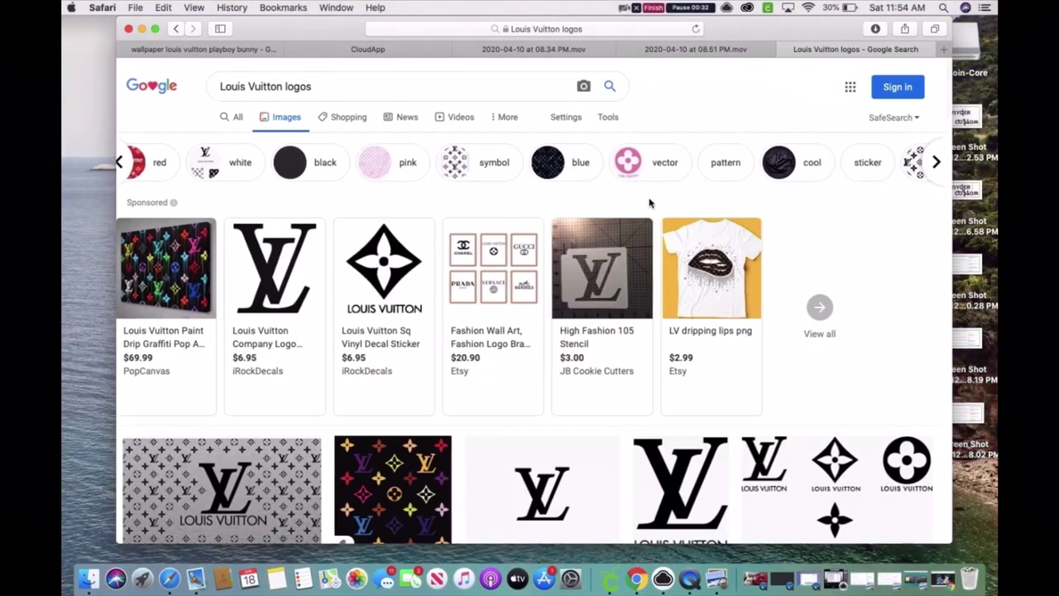
pyautogui.scroll(-5, 603, 319)
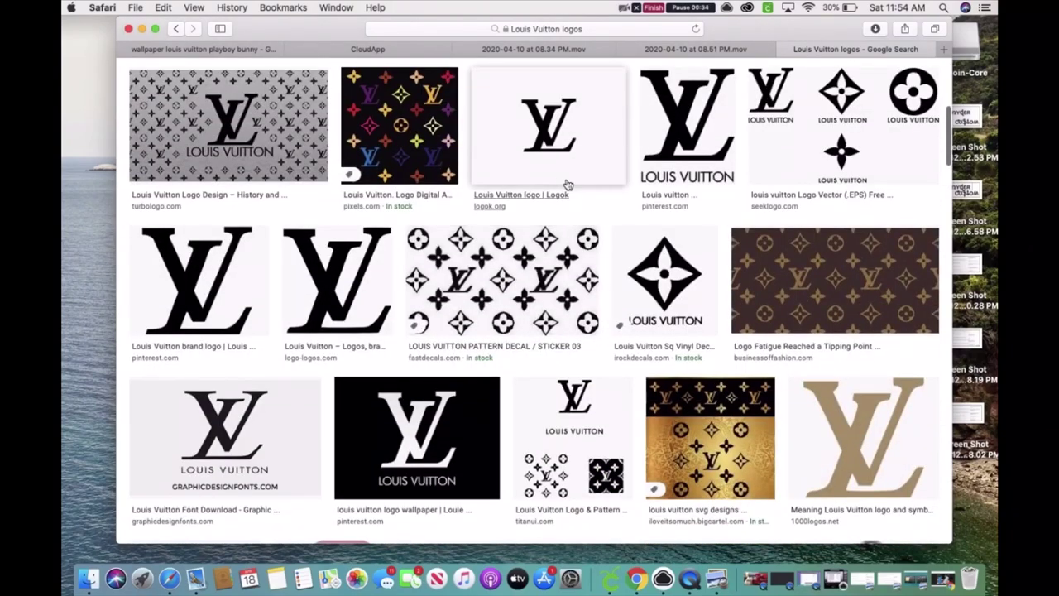
# Step: Open the plain black LV logo from logok.org and save the image to Downloads as "LV Stencil"
pyautogui.click(567, 182)
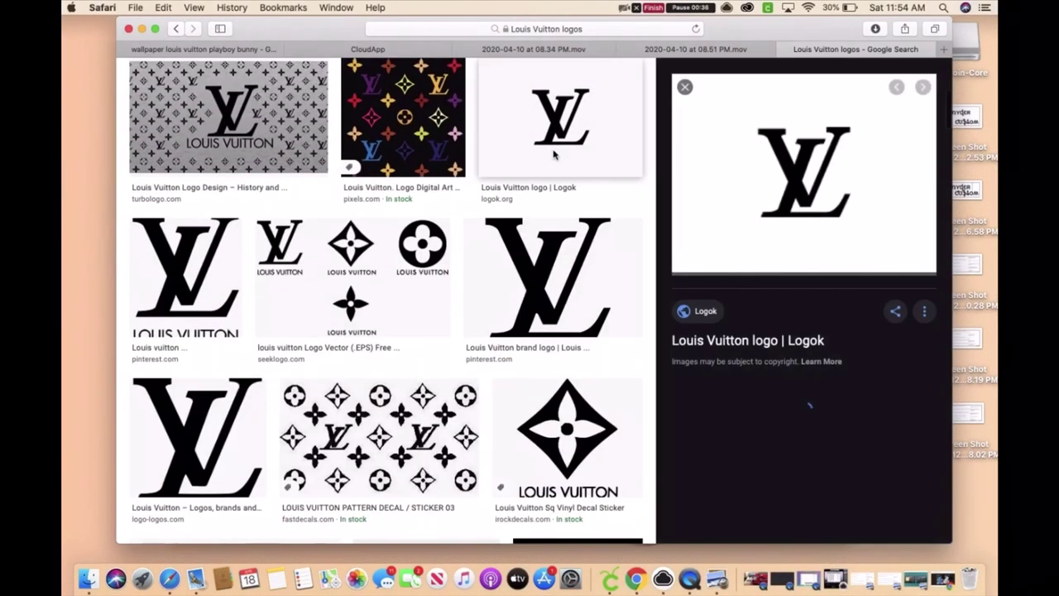
pyautogui.rightClick(833, 227)
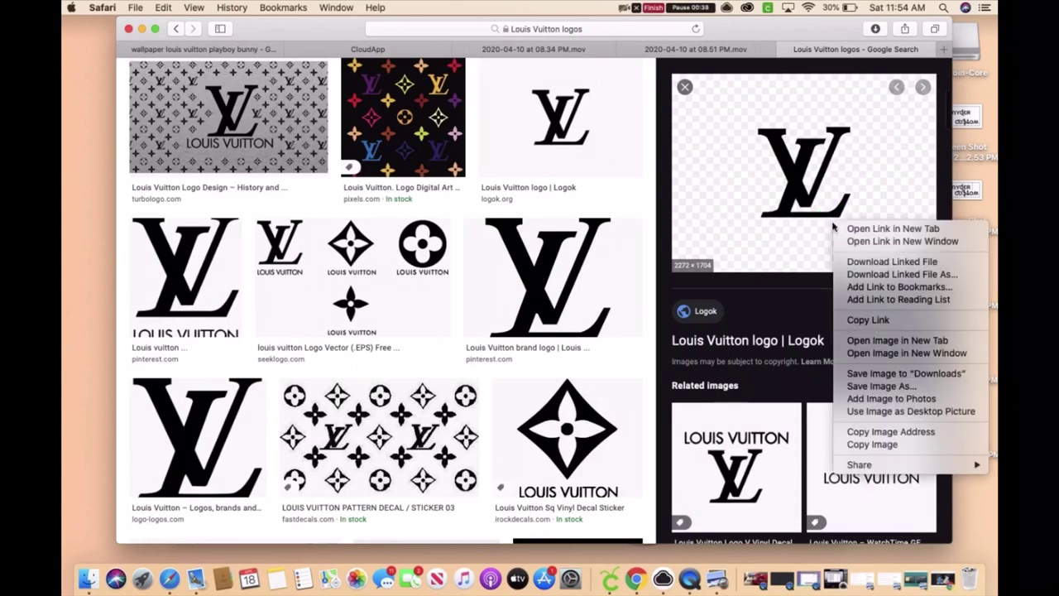
pyautogui.click(882, 387)
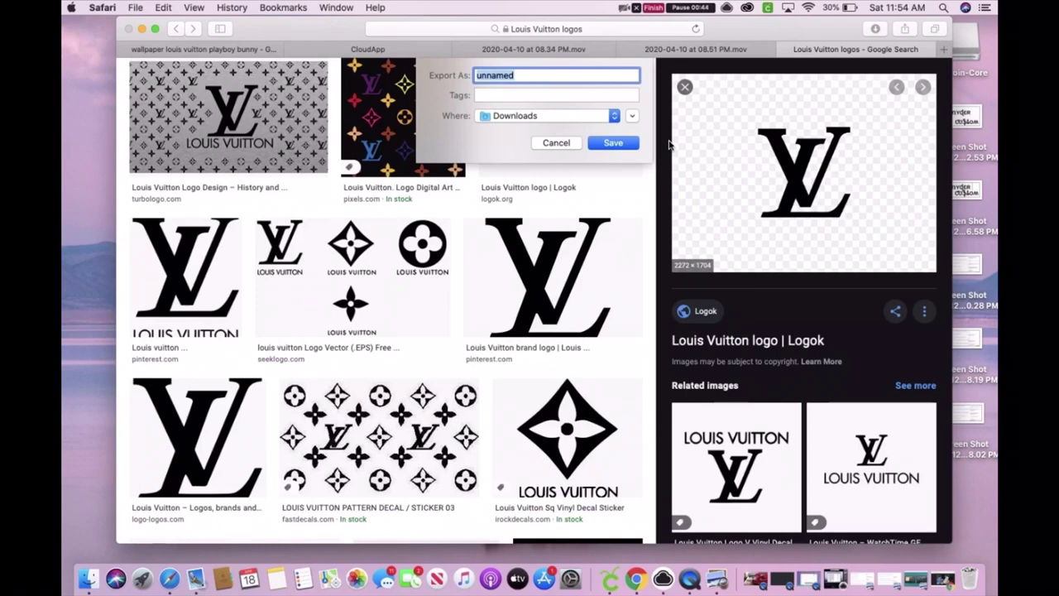
pyautogui.write('LV')
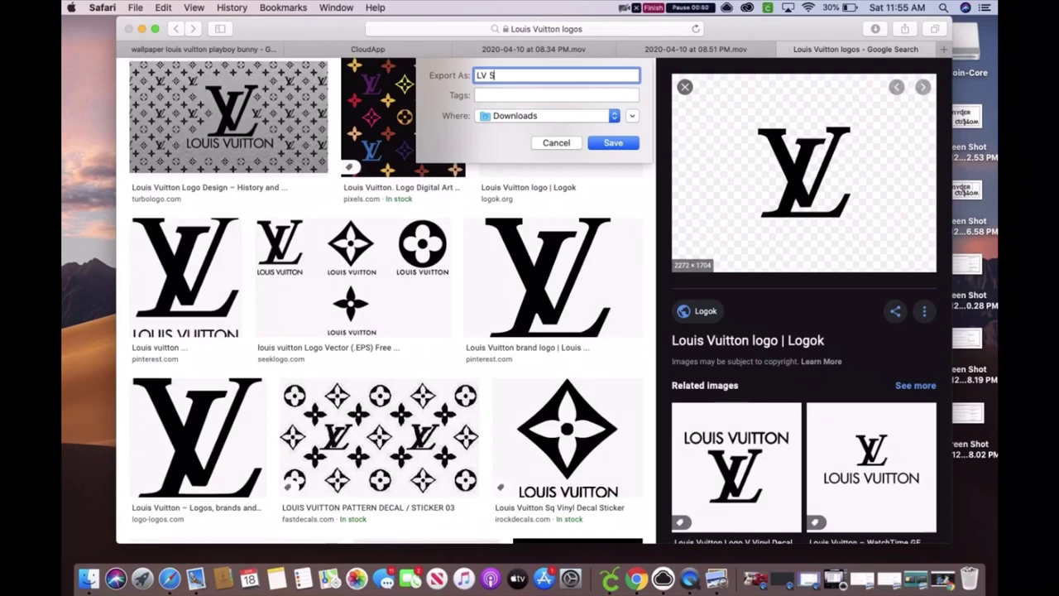
pyautogui.write('Stencil')
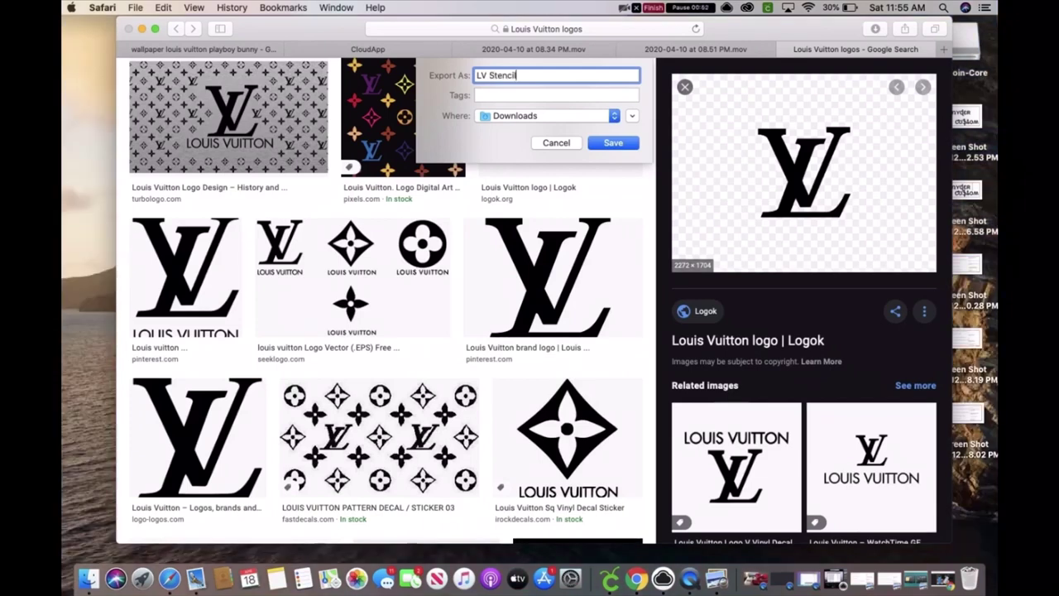
pyautogui.click(613, 143)
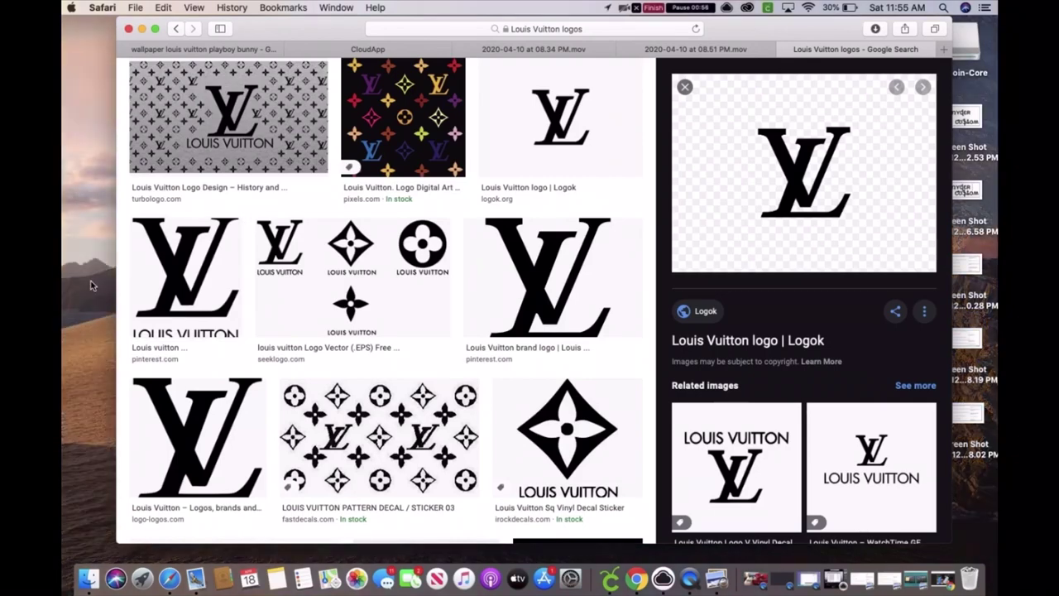
# Step: Switch to Cricut Design Space, start a new project, and choose LV Stencil from Downloads as the image to upload
pyautogui.click(610, 577)
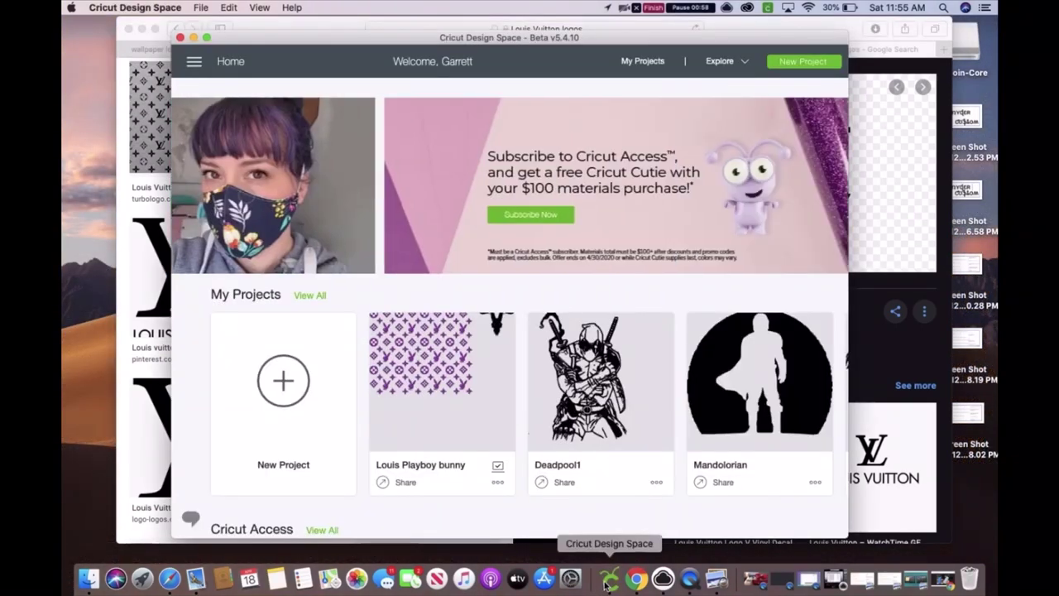
pyautogui.click(284, 382)
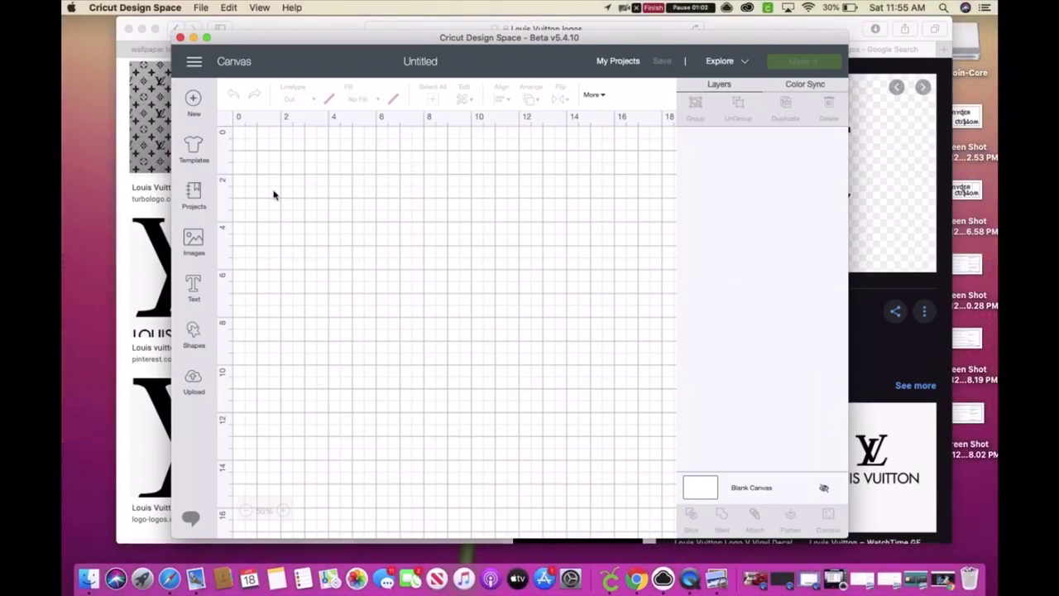
pyautogui.click(196, 381)
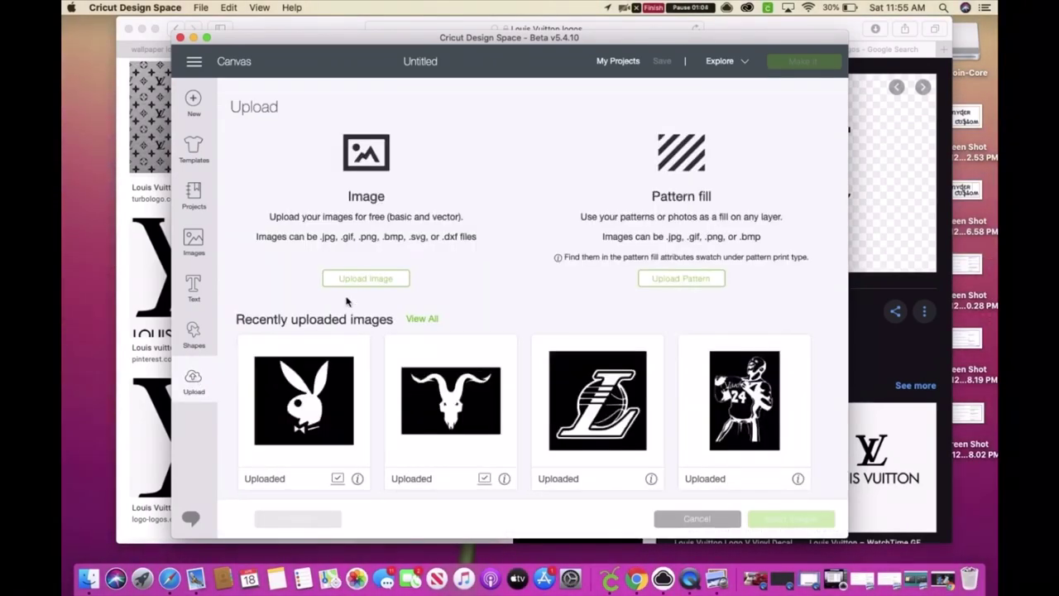
pyautogui.click(366, 279)
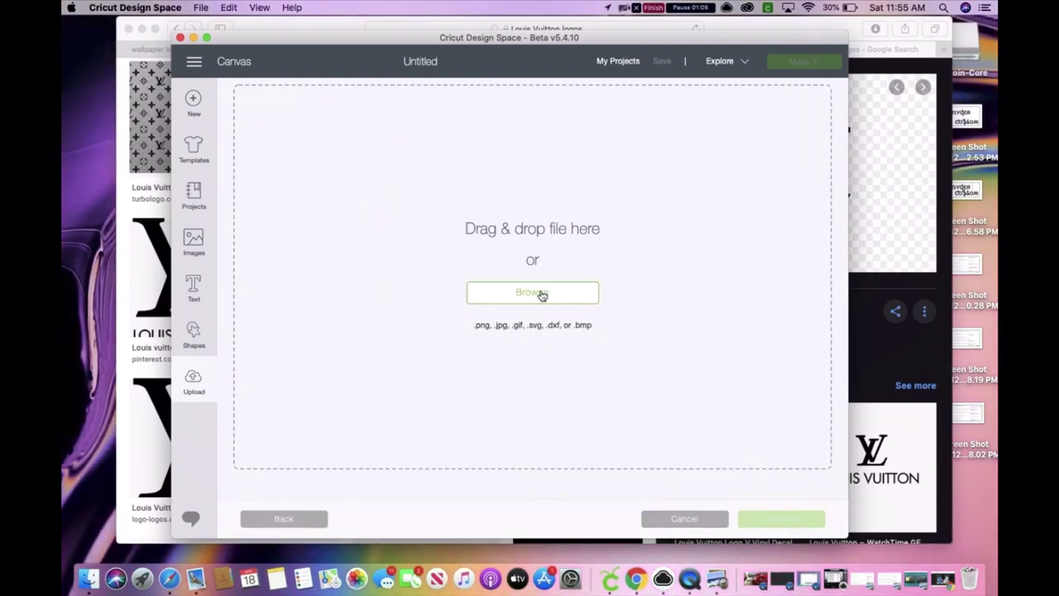
pyautogui.click(534, 293)
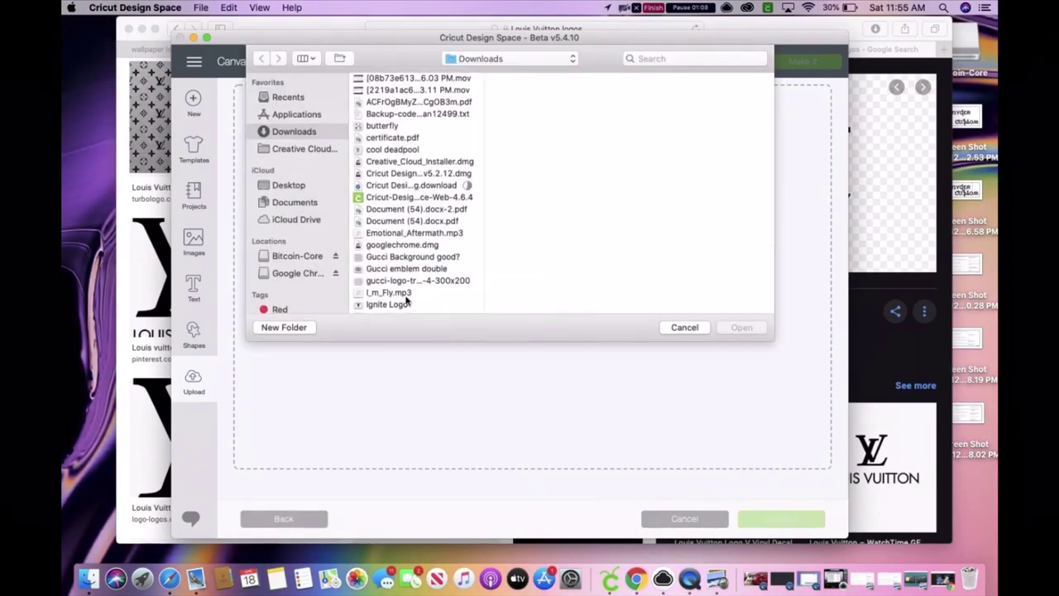
pyautogui.scroll(-15, 405, 302)
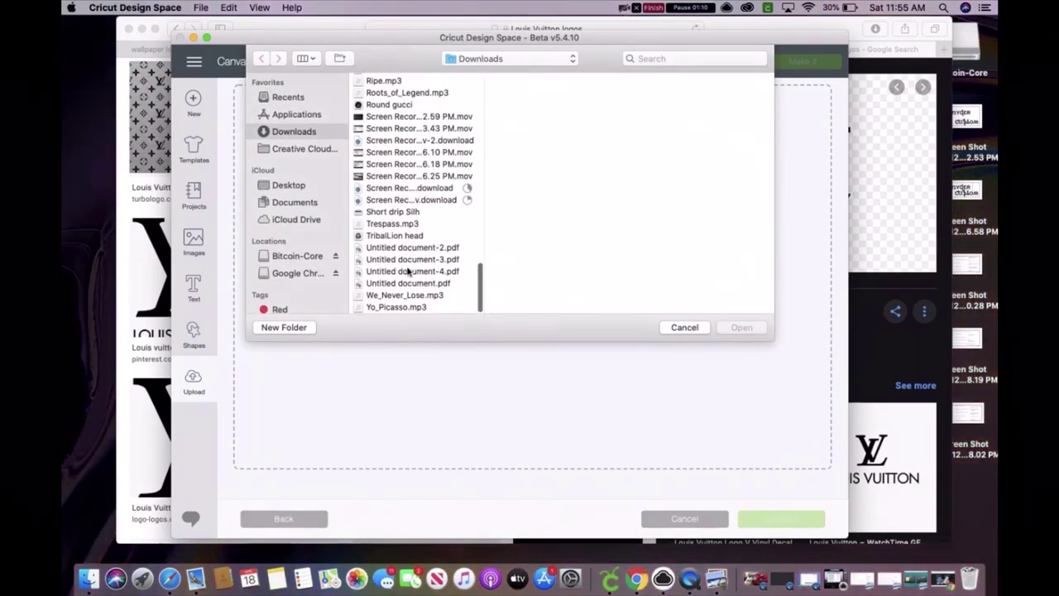
pyautogui.scroll(6, 415, 191)
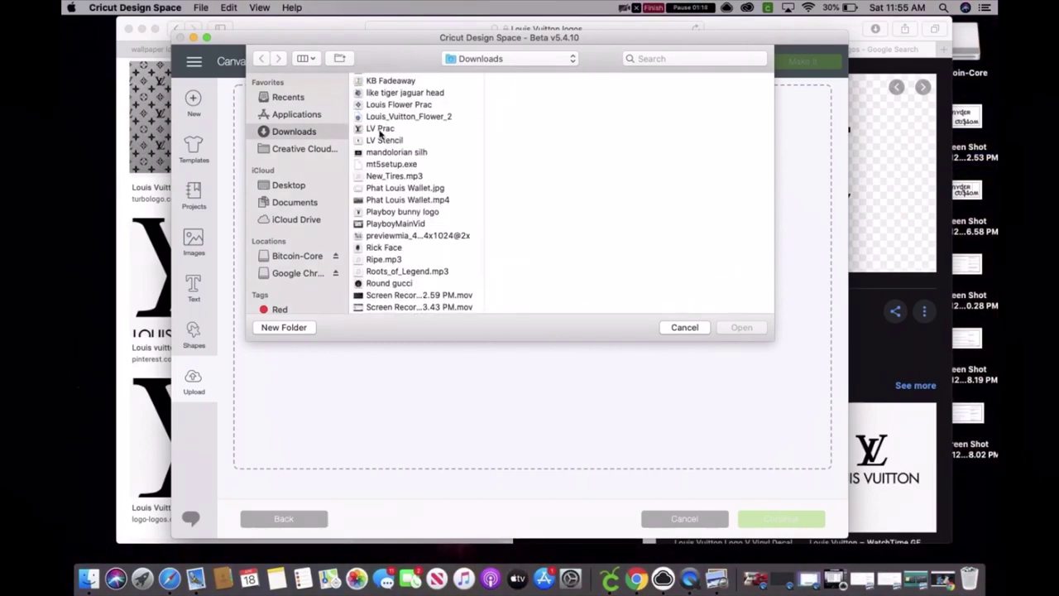
pyautogui.click(382, 141)
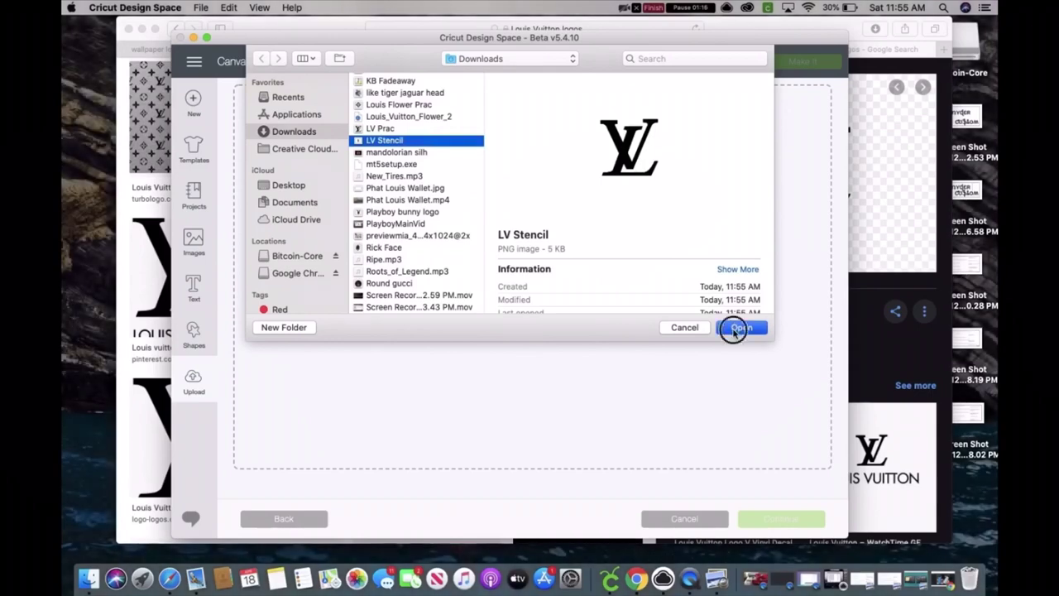
pyautogui.click(736, 327)
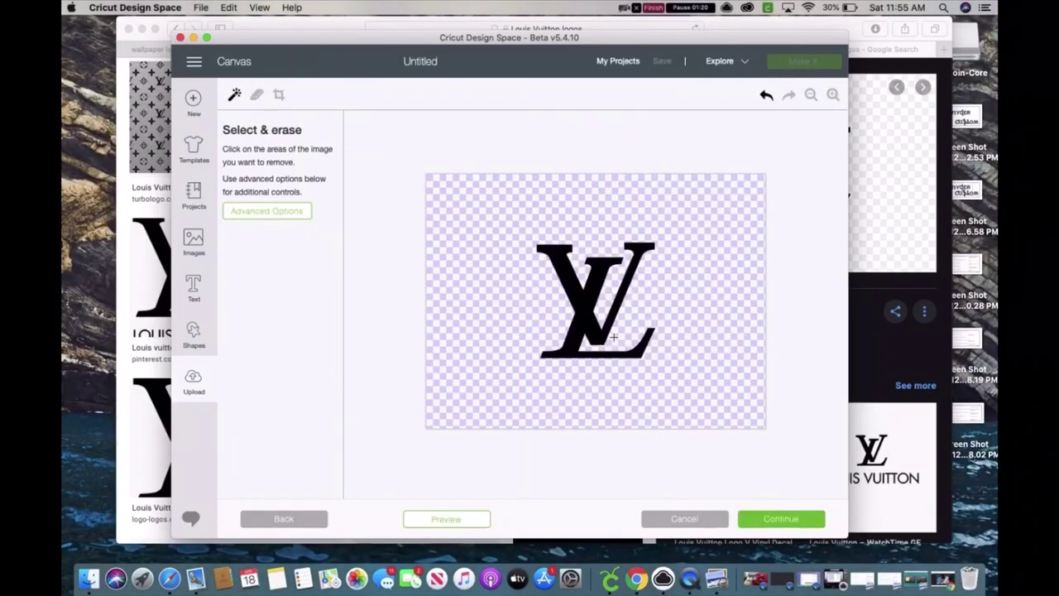
# Step: Preview the logo's cut shape and save the upload as a Cut image named LV Stencil
pyautogui.click(463, 519)
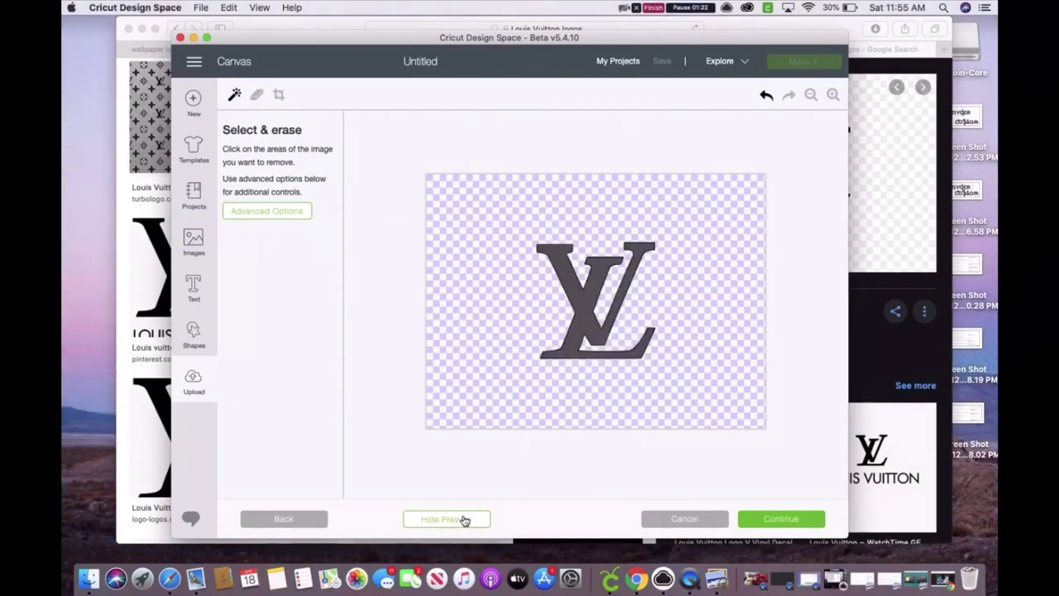
pyautogui.click(463, 519)
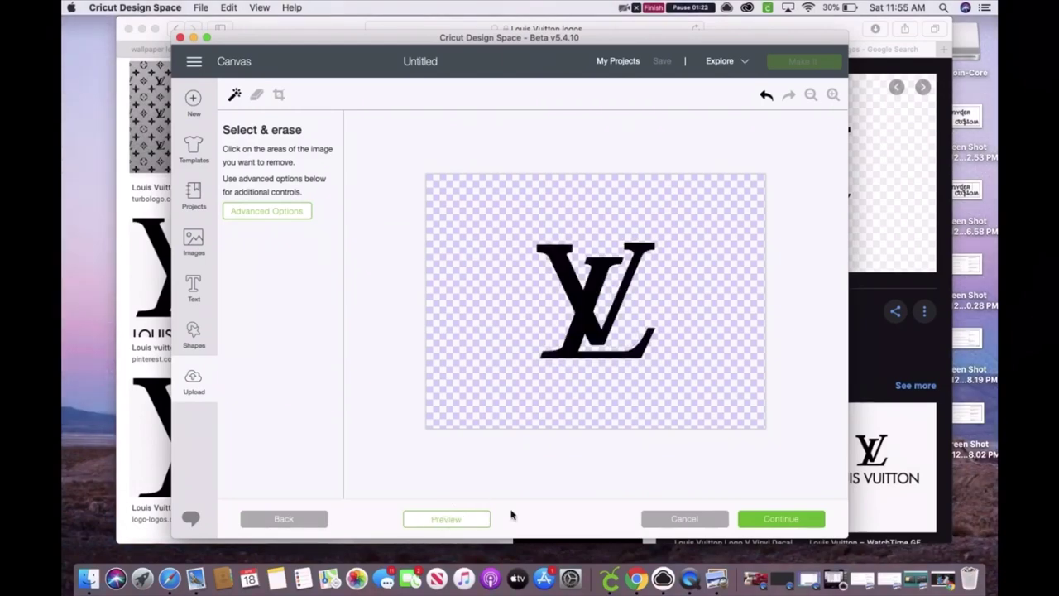
pyautogui.click(782, 519)
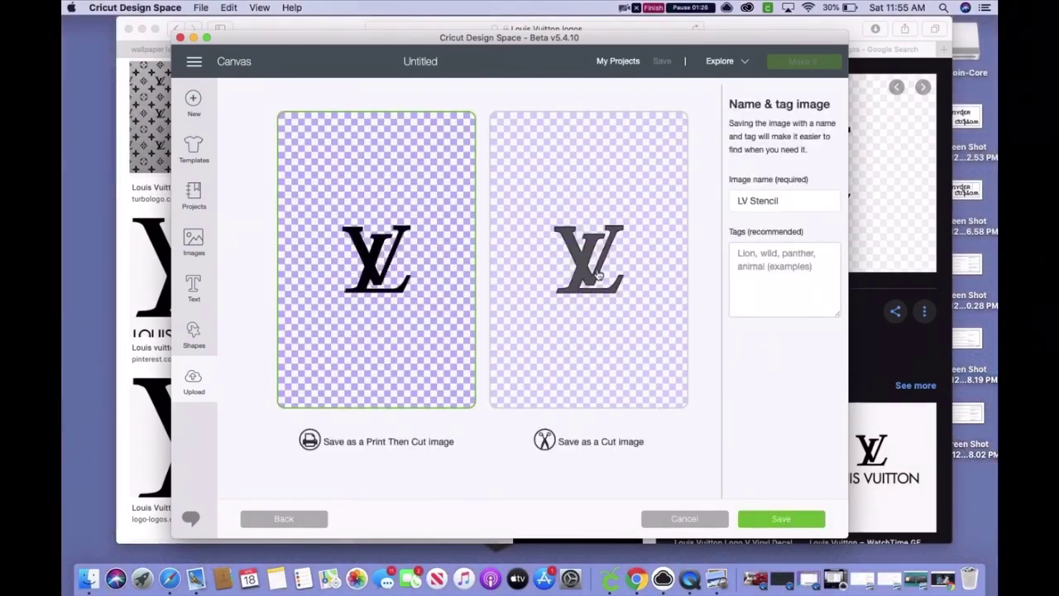
pyautogui.click(598, 279)
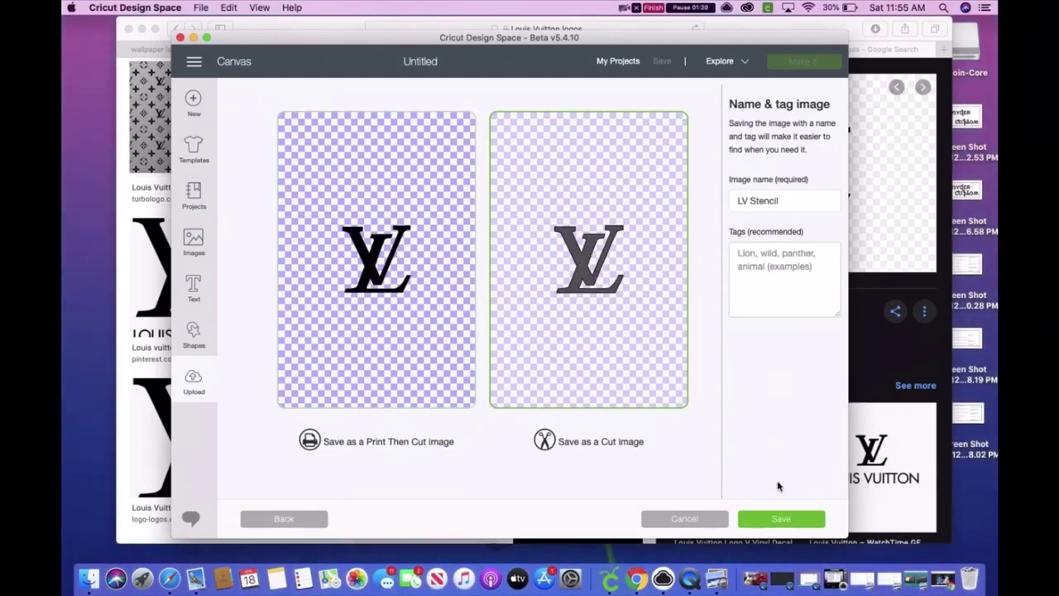
pyautogui.click(782, 519)
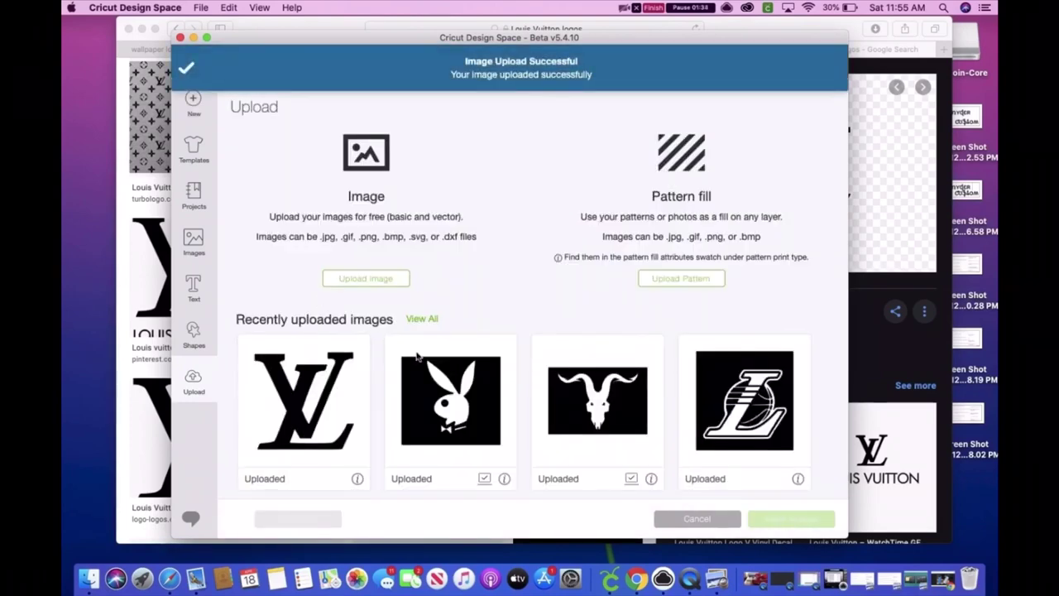
# Step: Insert the uploaded LV logo onto the canvas and move it near the top edge, around the 14-inch mark
pyautogui.click(303, 403)
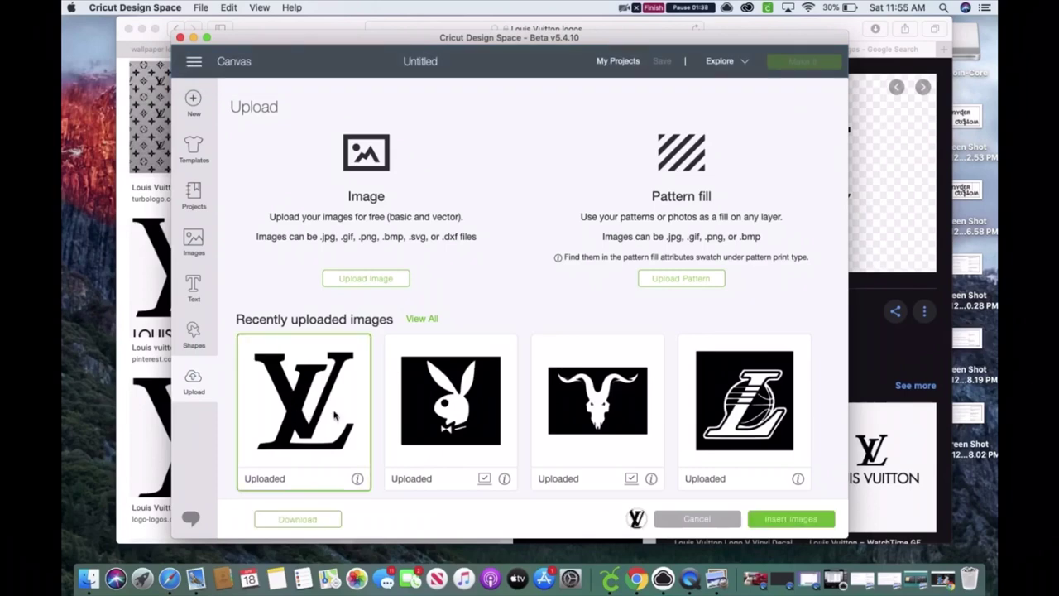
pyautogui.click(778, 519)
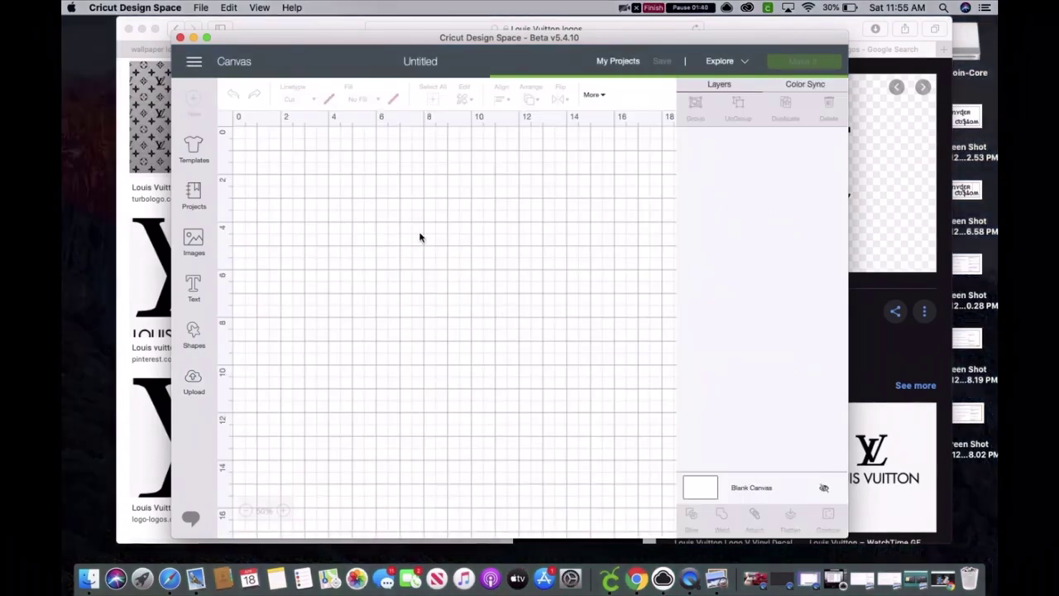
pyautogui.moveTo(314, 201); pyautogui.dragTo(575, 220)
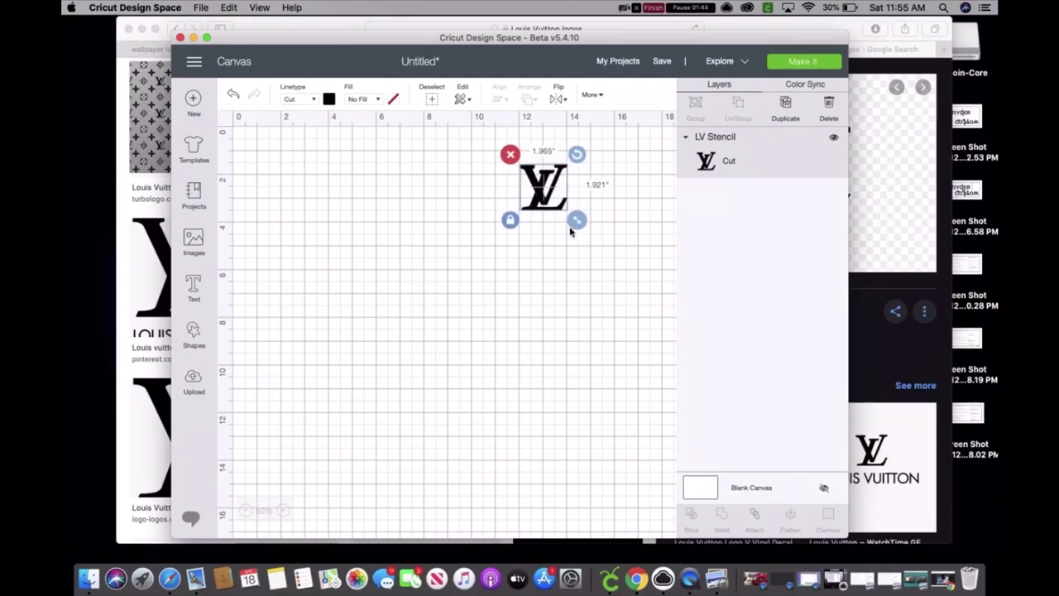
pyautogui.moveTo(536, 177); pyautogui.dragTo(578, 154)
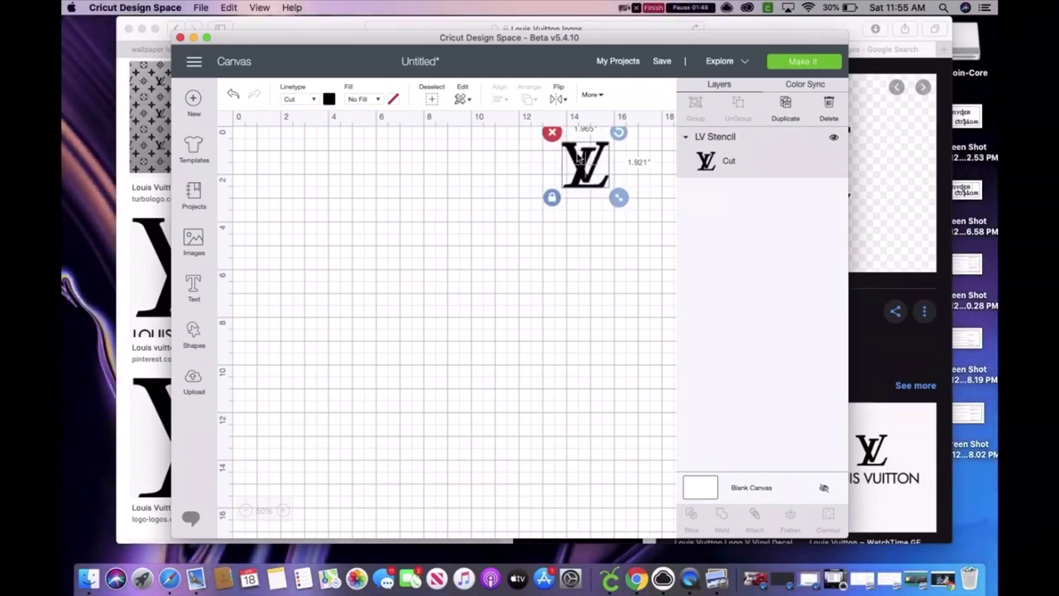
pyautogui.click(567, 410)
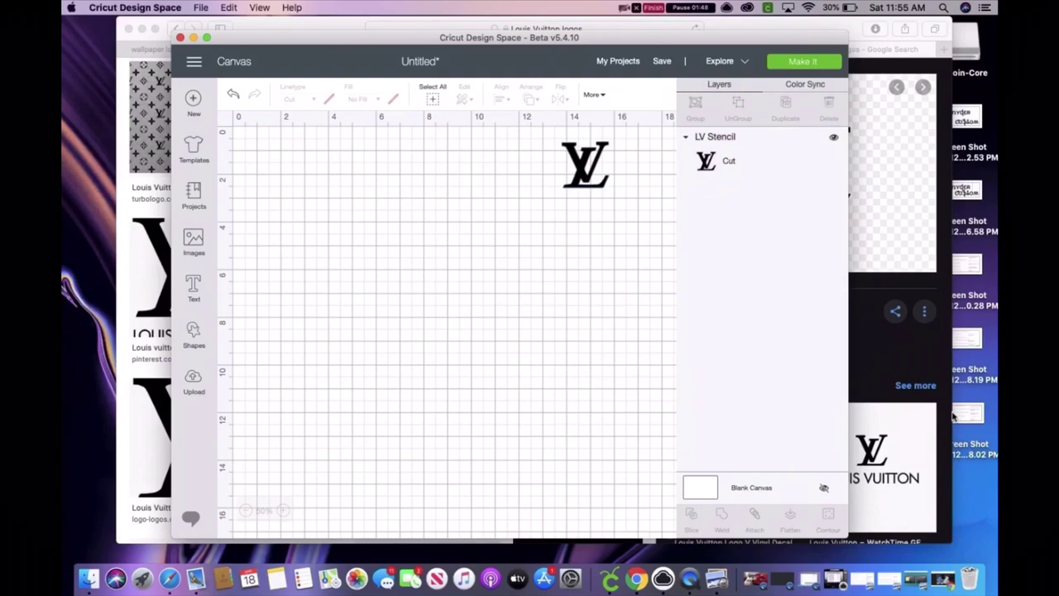
# Step: Switch to Safari, browse the Louis Vuitton logo results for a flower without lettering, and open the black diamond flower from clipart.email
pyautogui.click(889, 359)
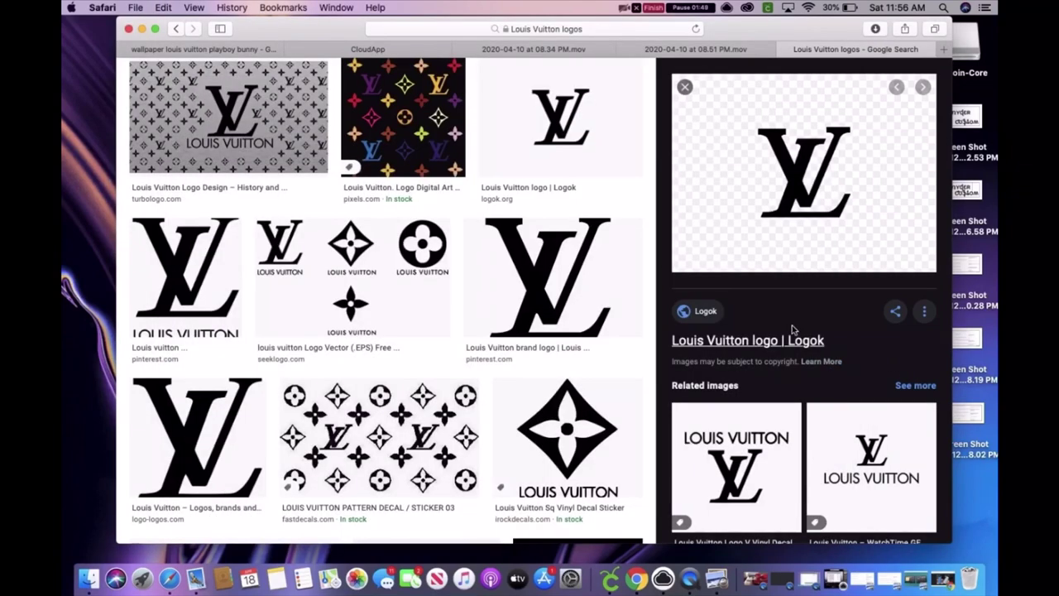
pyautogui.click(390, 279)
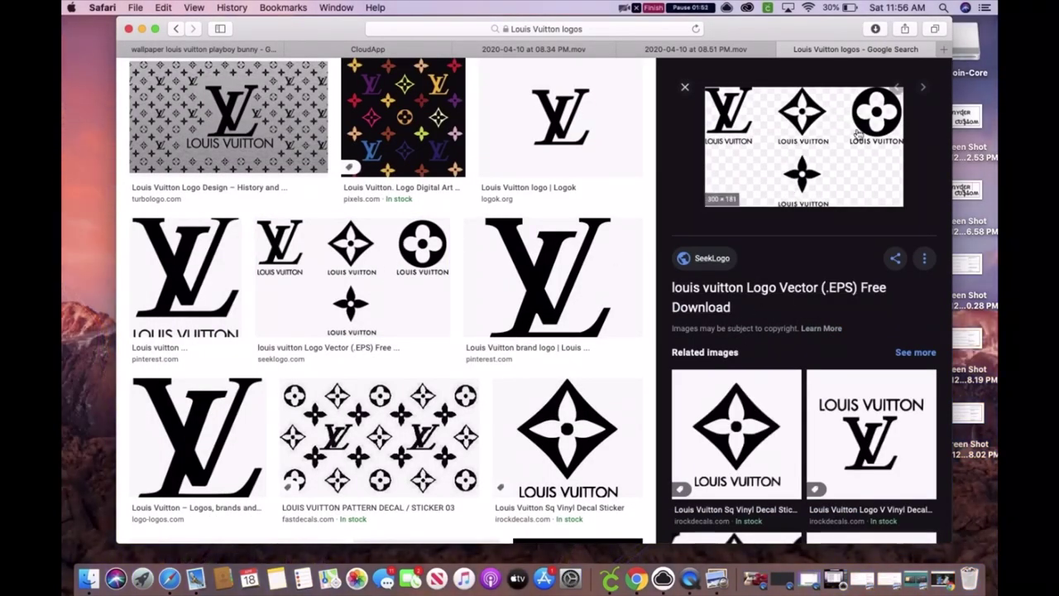
pyautogui.scroll(-10, 820, 232)
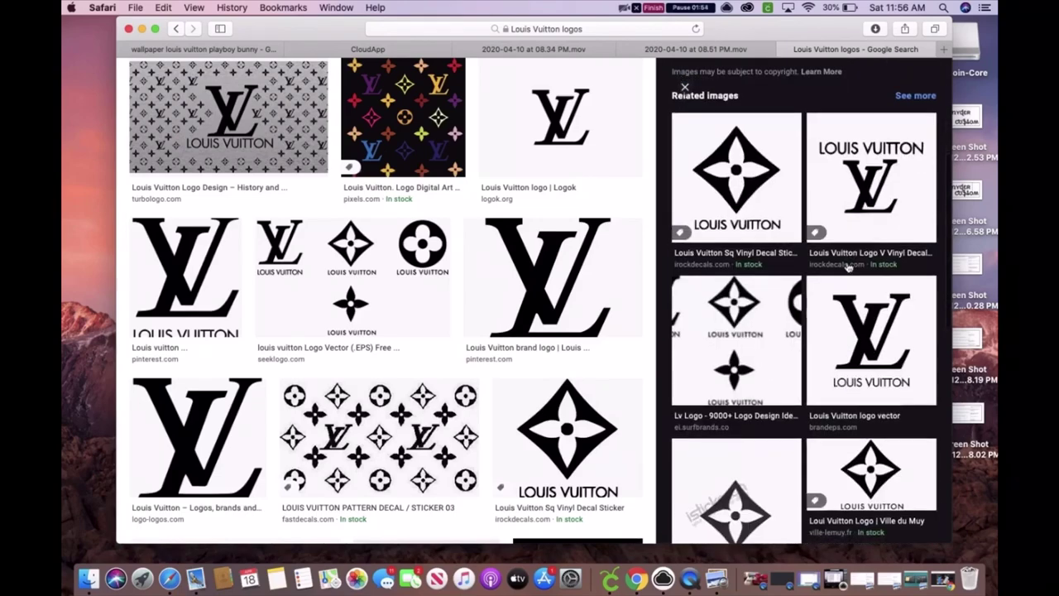
pyautogui.scroll(-5, 847, 267)
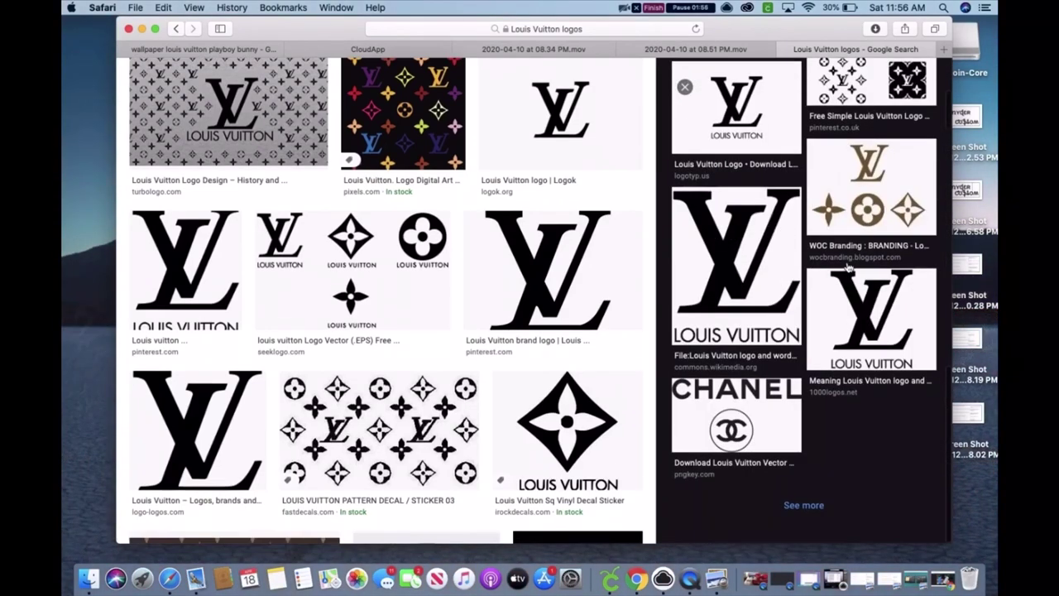
pyautogui.scroll(-1, 622, 264)
pyautogui.scroll(-15, 466, 255)
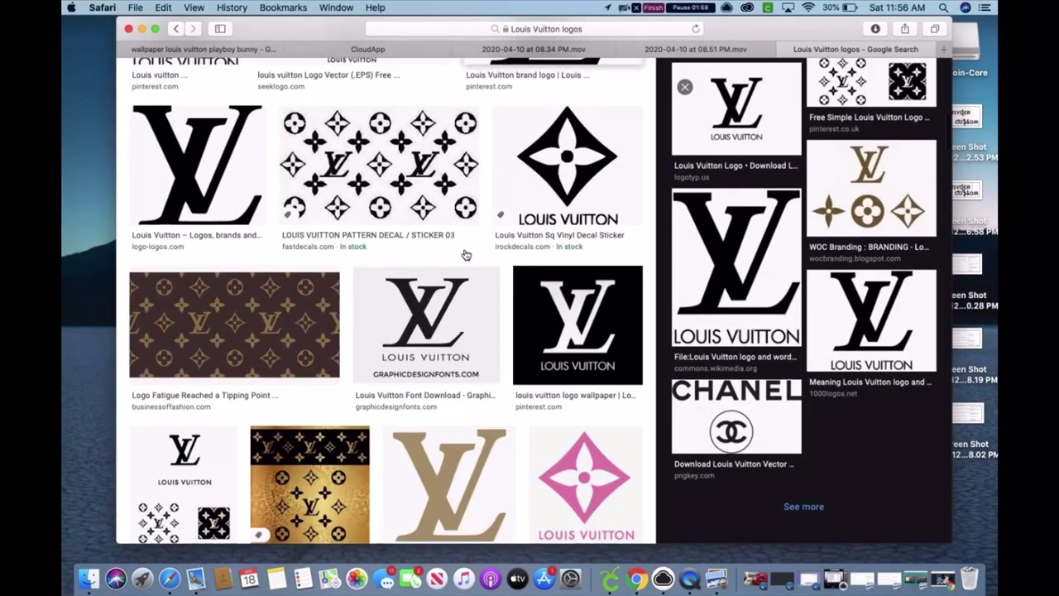
pyautogui.scroll(-5, 465, 255)
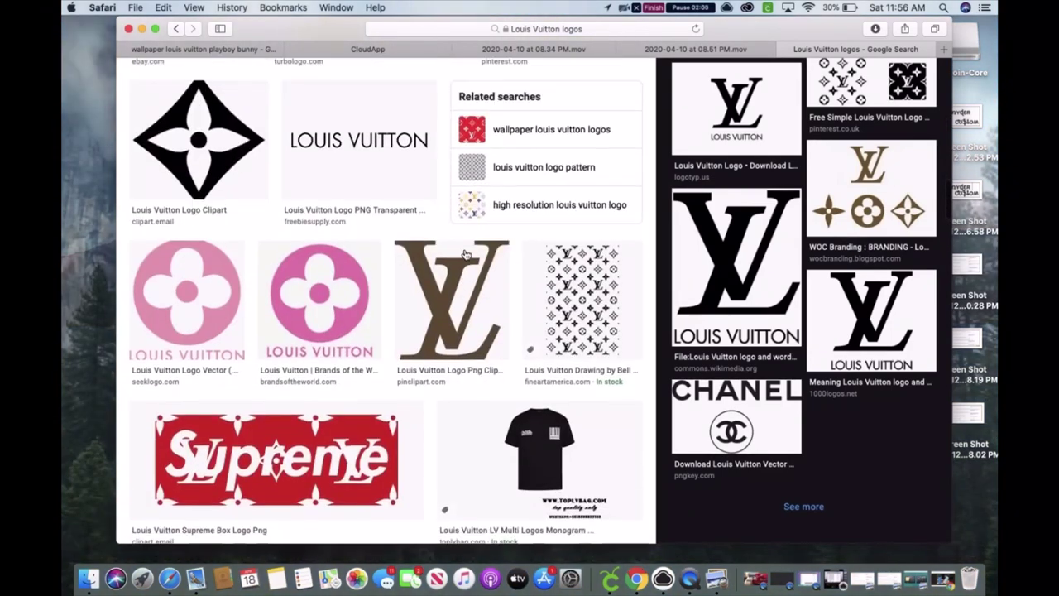
pyautogui.click(252, 175)
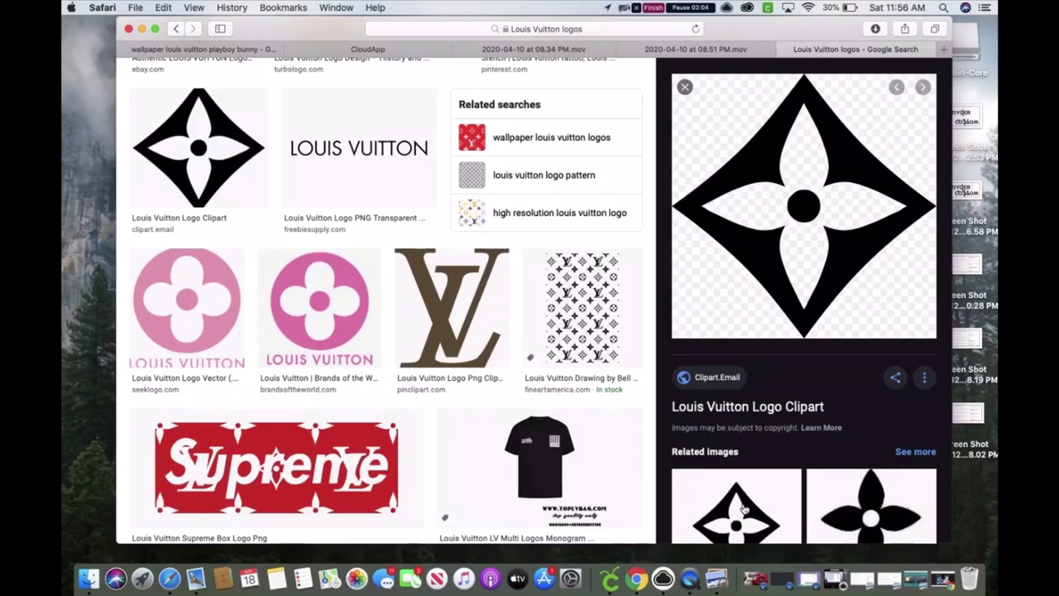
pyautogui.click(730, 482)
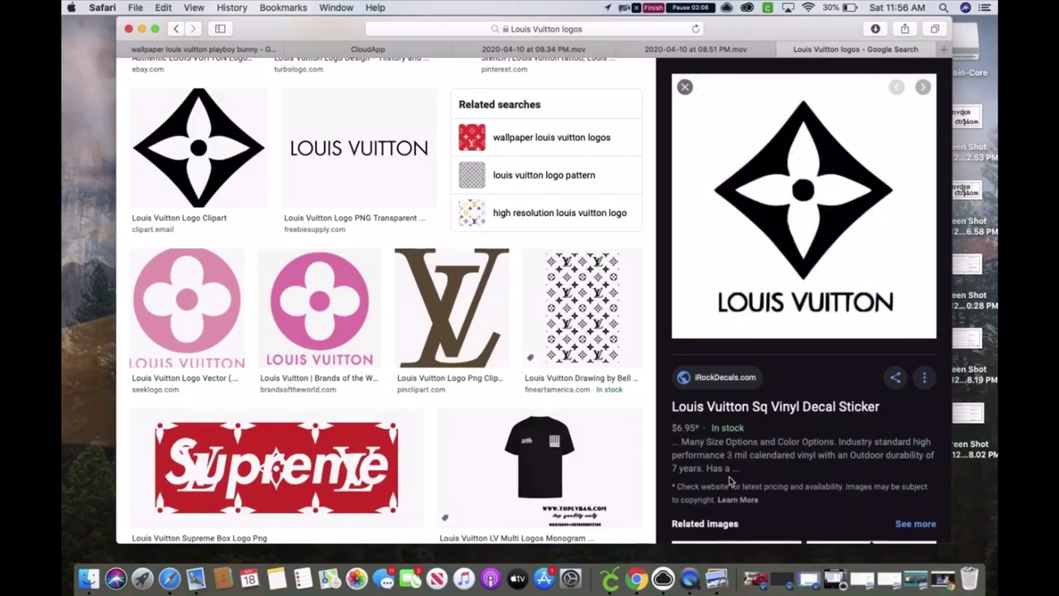
pyautogui.press('super+bracketleft')
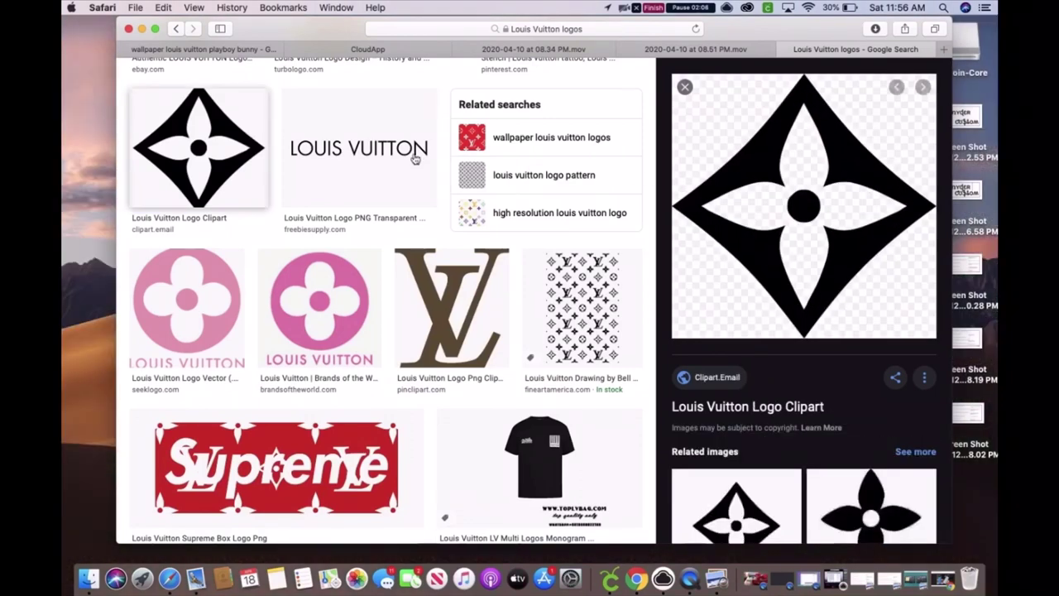
# Step: Save the diamond flower image to Downloads as "Louis Flower Stencil"
pyautogui.rightClick(794, 224)
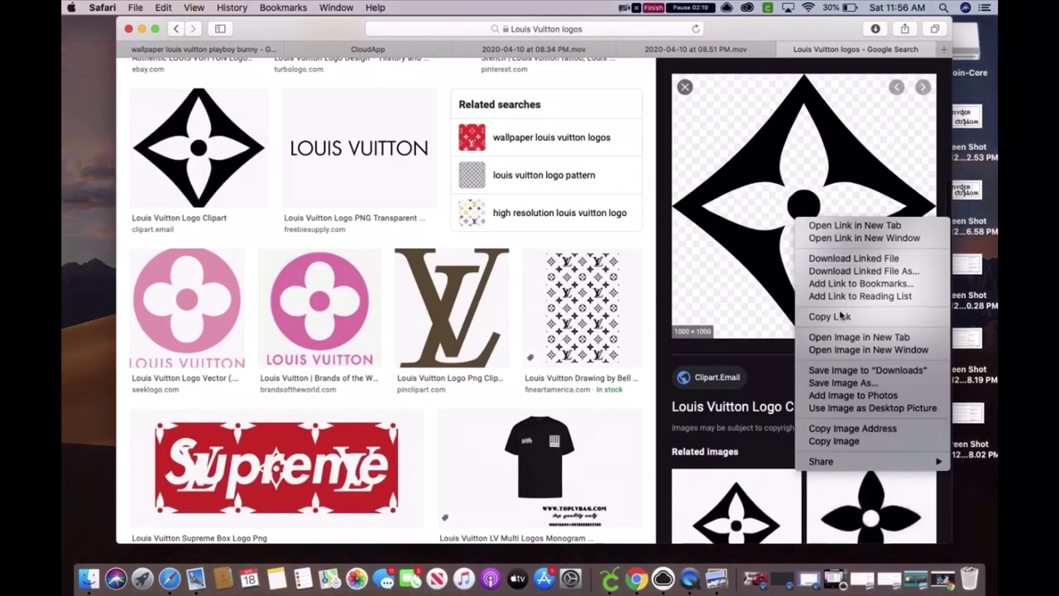
pyautogui.click(841, 383)
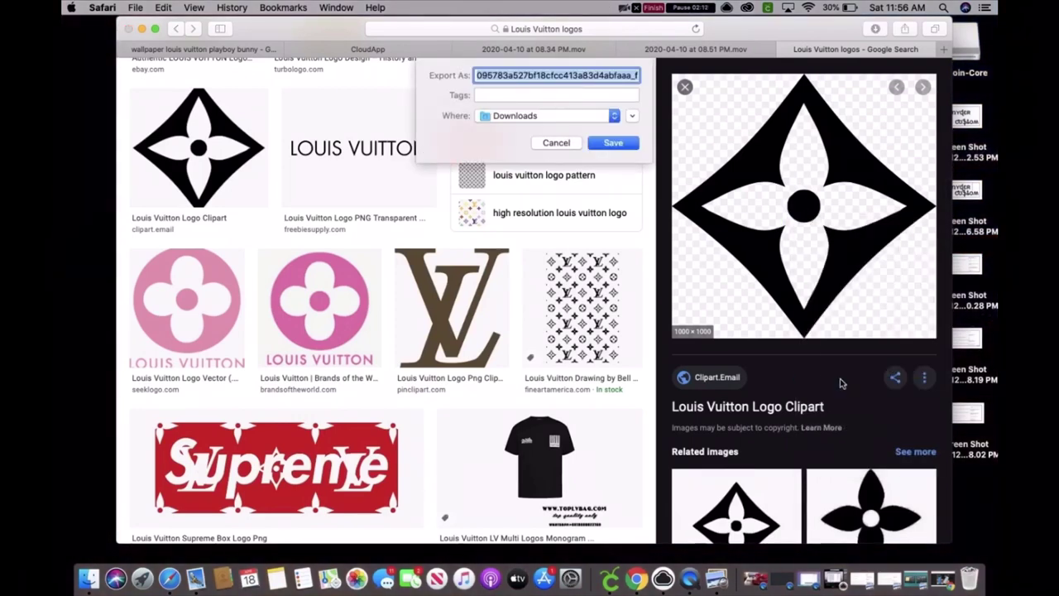
pyautogui.press('BackSpace')
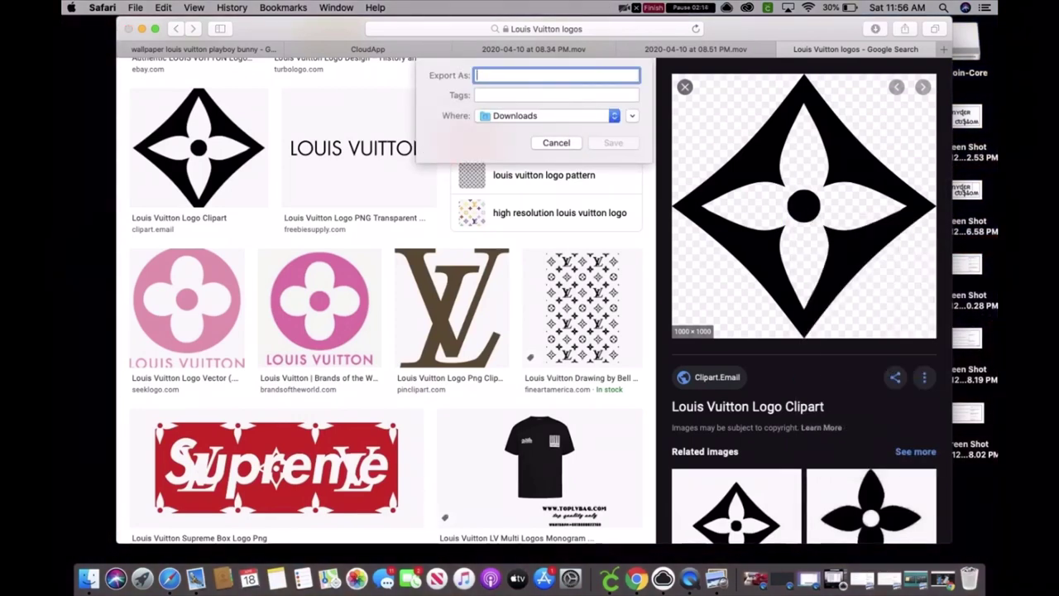
pyautogui.write('Louis Flowe')
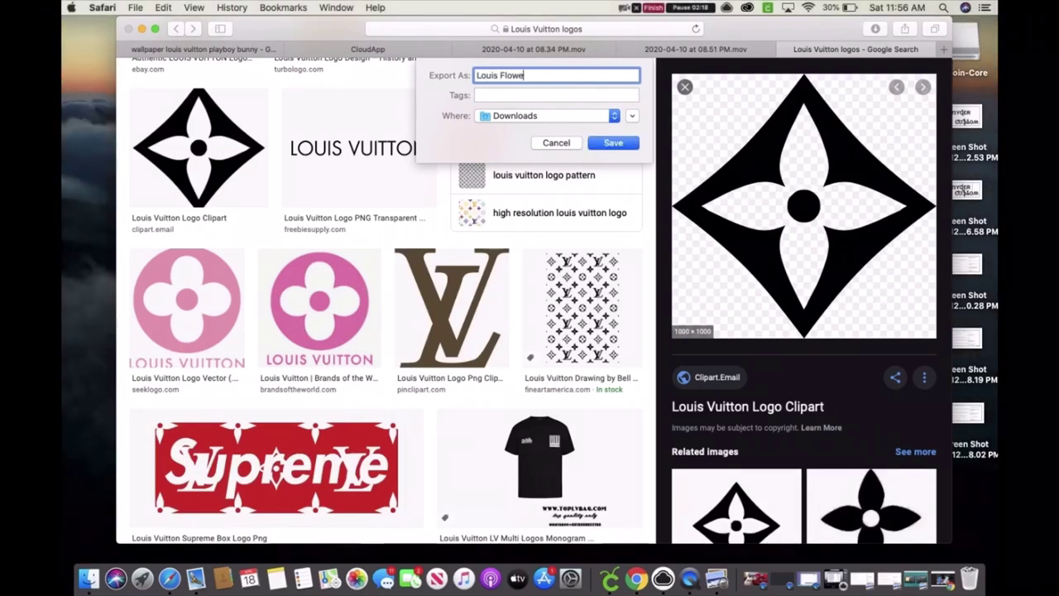
pyautogui.write('r Stencil')
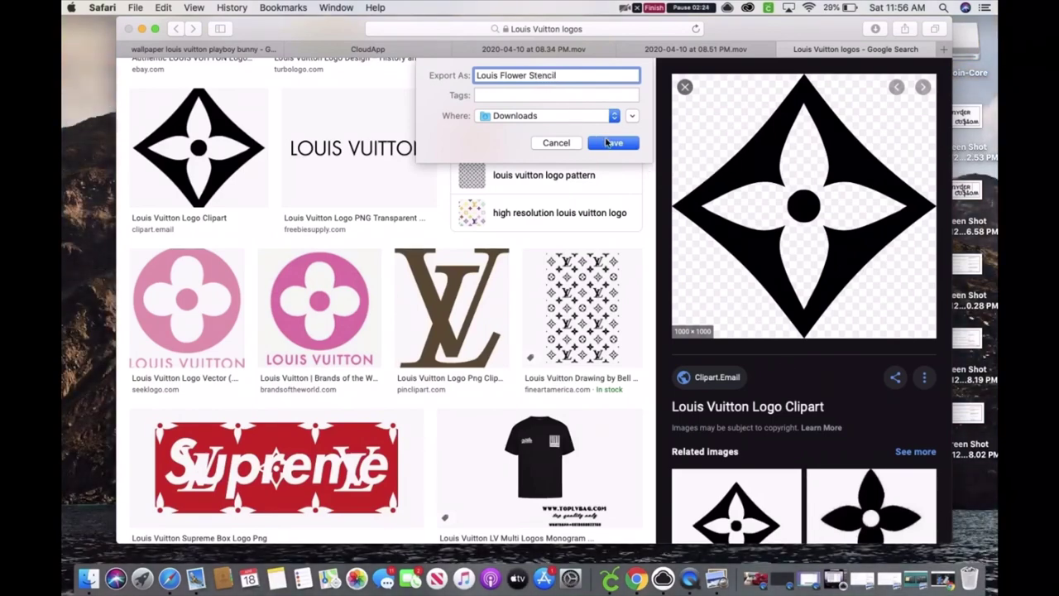
pyautogui.click(608, 143)
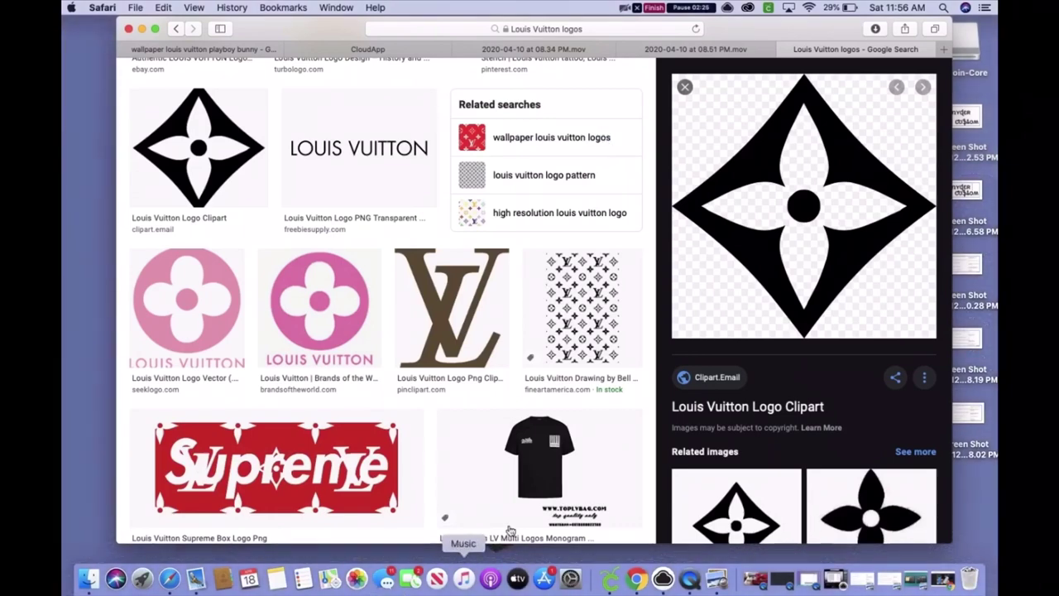
# Step: Switch to Cricut Design Space and start a new image upload, opening the file chooser
pyautogui.click(610, 577)
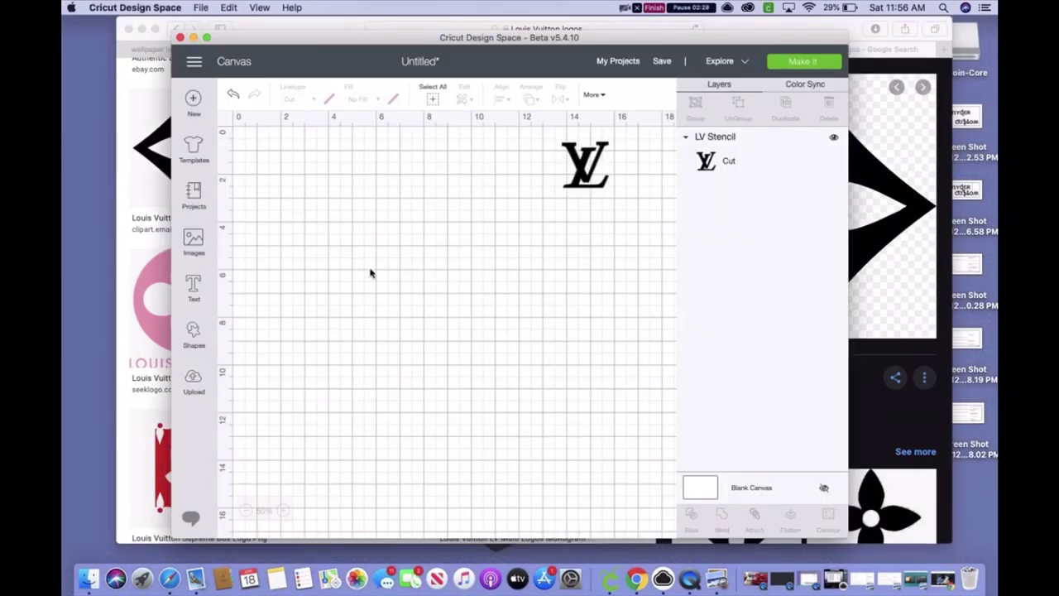
pyautogui.click(194, 385)
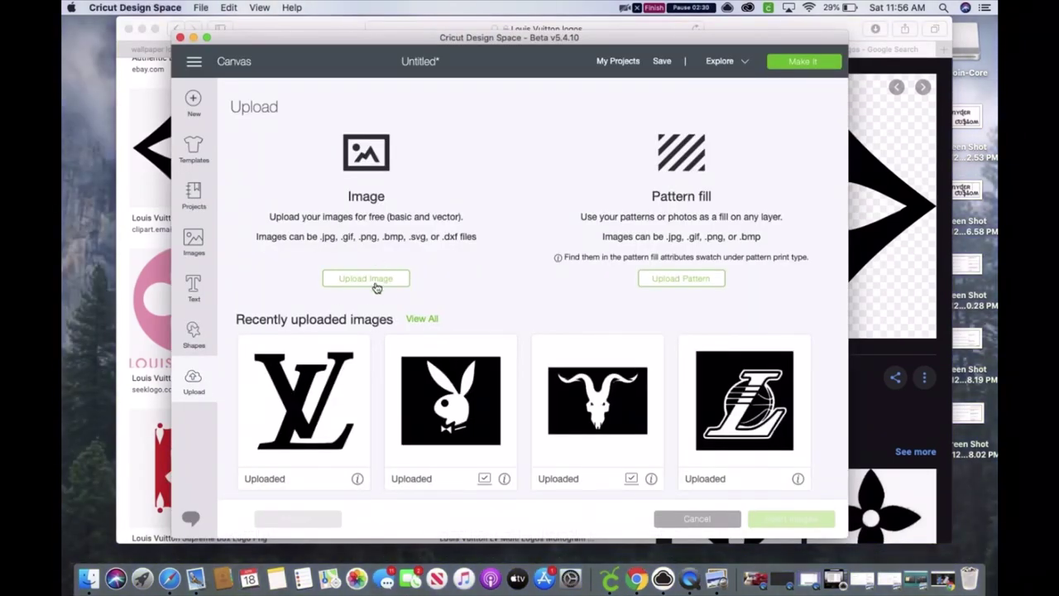
pyautogui.click(369, 279)
pyautogui.click(503, 298)
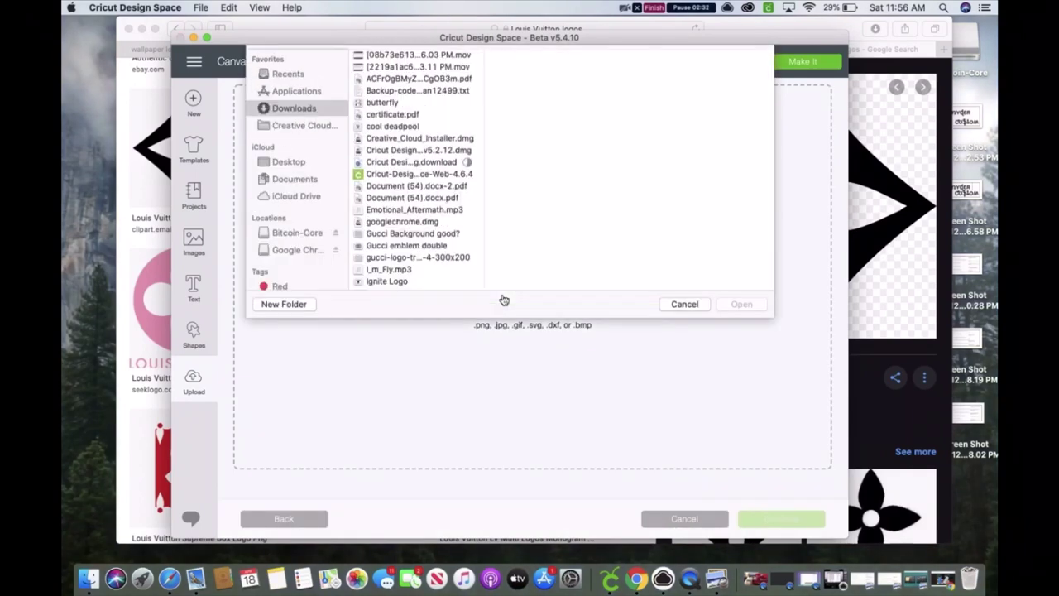
# Step: Look through the Downloads folder for the Louis Flower Stencil file
pyautogui.scroll(-20, 404, 270)
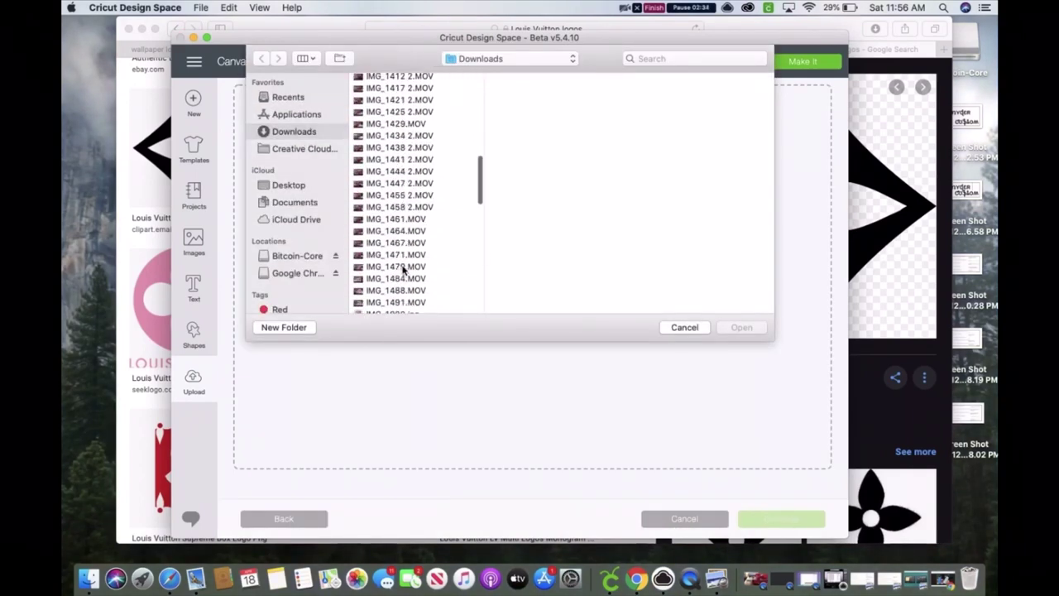
pyautogui.scroll(-5, 404, 270)
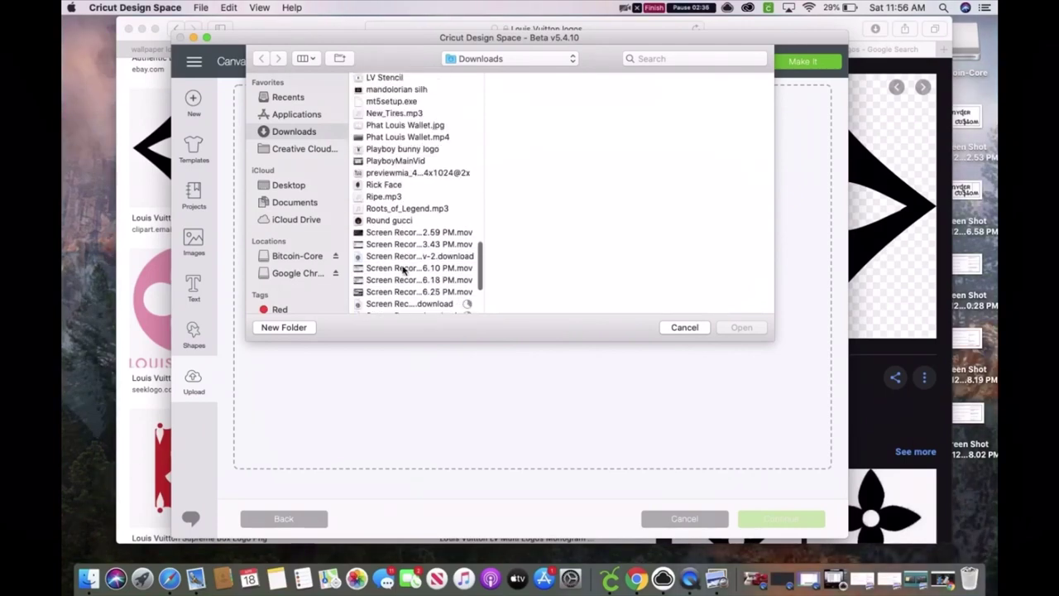
pyautogui.scroll(3, 404, 270)
pyautogui.scroll(3, 404, 270)
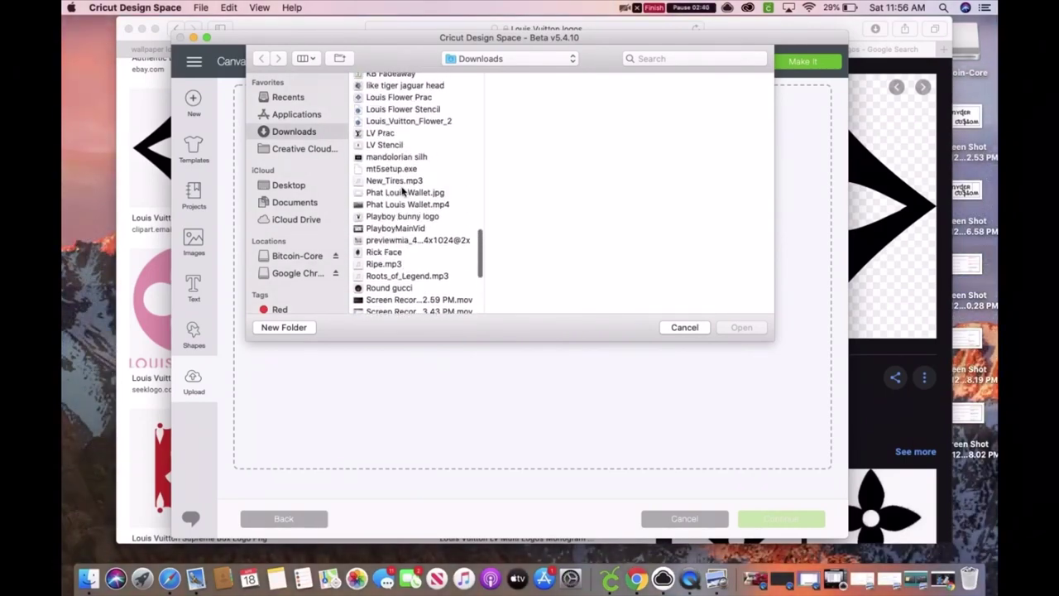
pyautogui.scroll(-3, 405, 241)
pyautogui.scroll(-3, 406, 243)
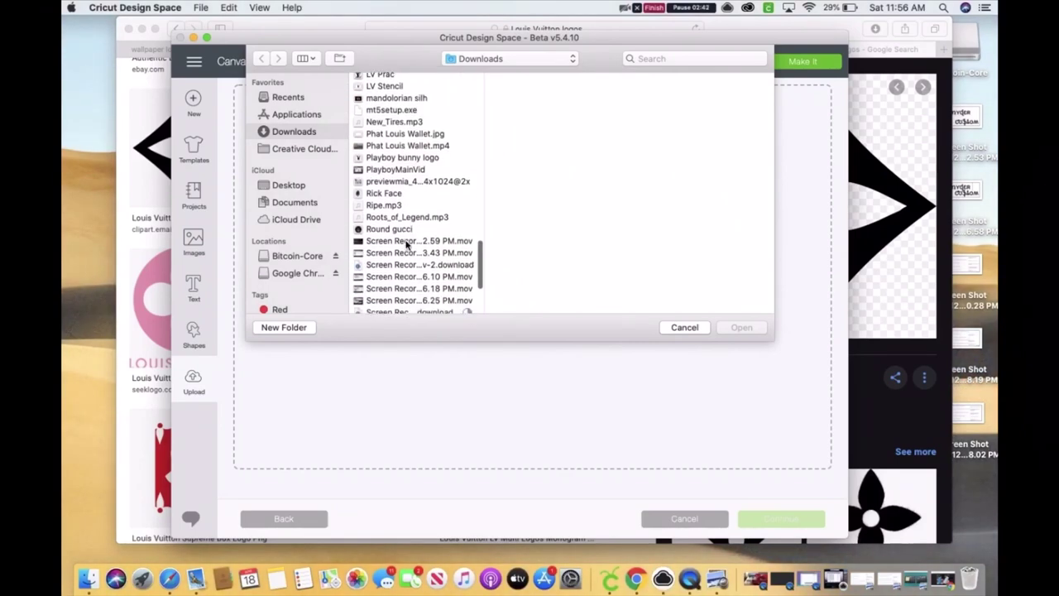
pyautogui.scroll(-5, 405, 244)
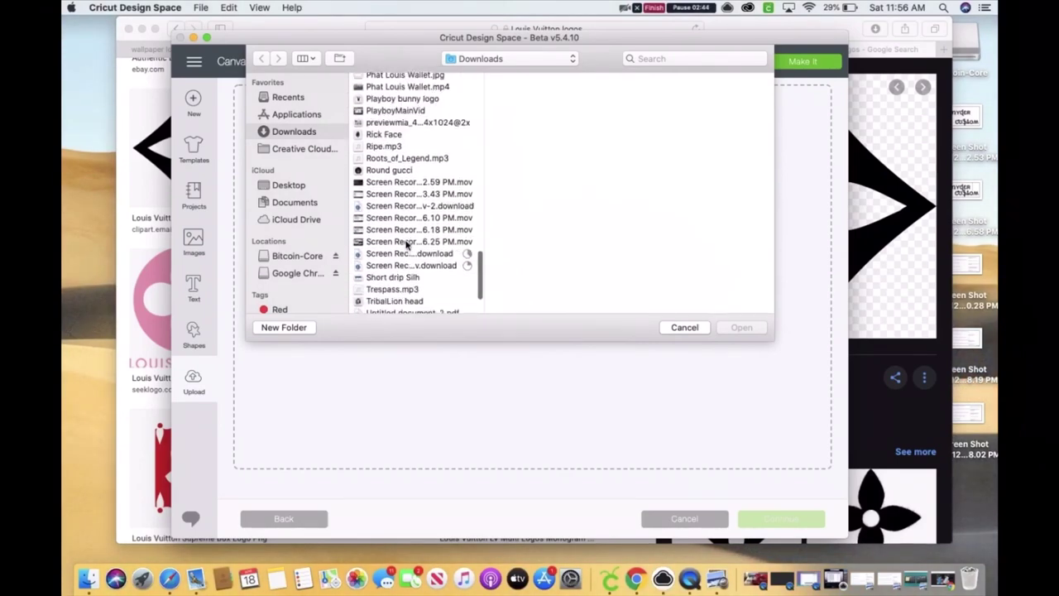
pyautogui.scroll(2, 407, 244)
pyautogui.scroll(10, 406, 242)
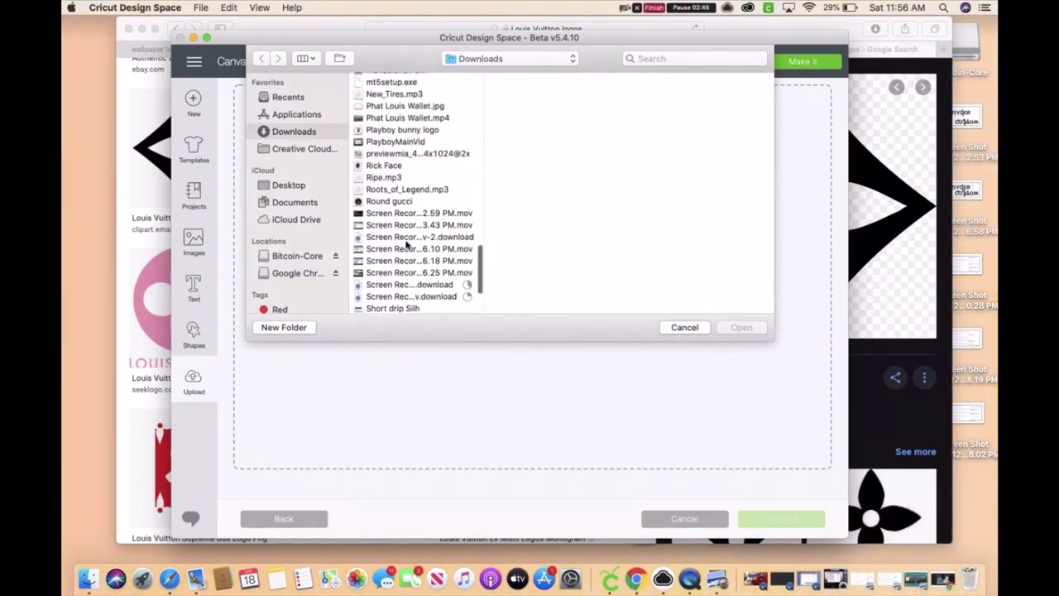
pyautogui.scroll(15, 405, 242)
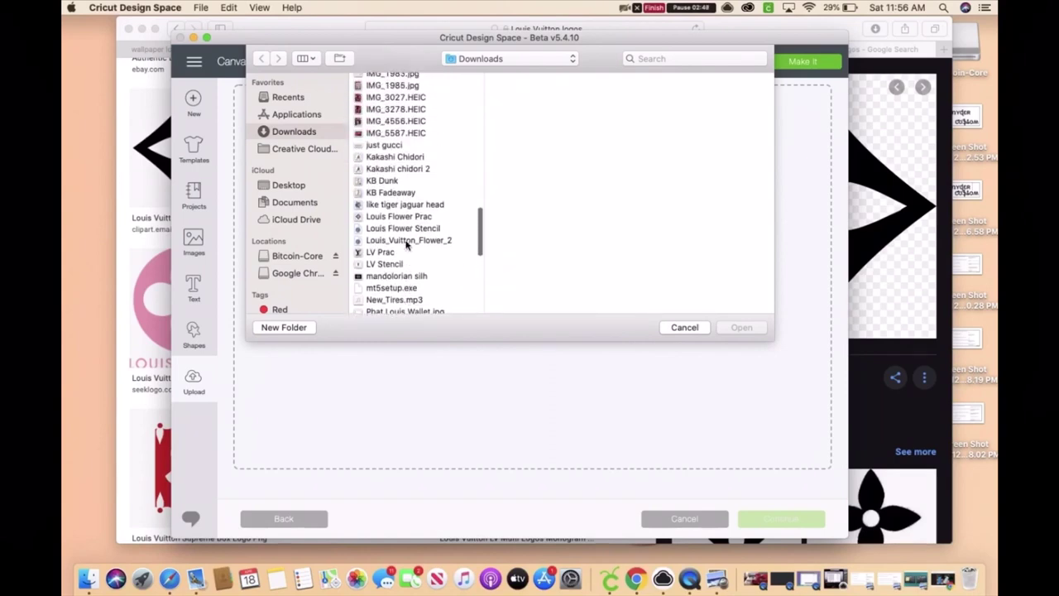
pyautogui.scroll(15, 405, 244)
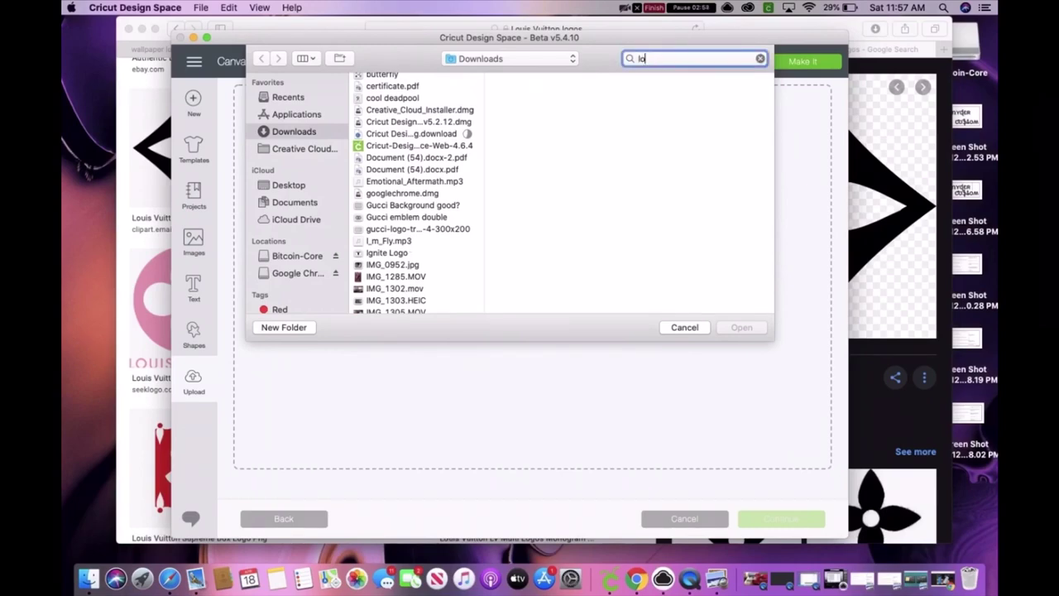
# Step: Search the files for "louis" and choose Louis Flower Stencil as the image to upload
pyautogui.write('ui')
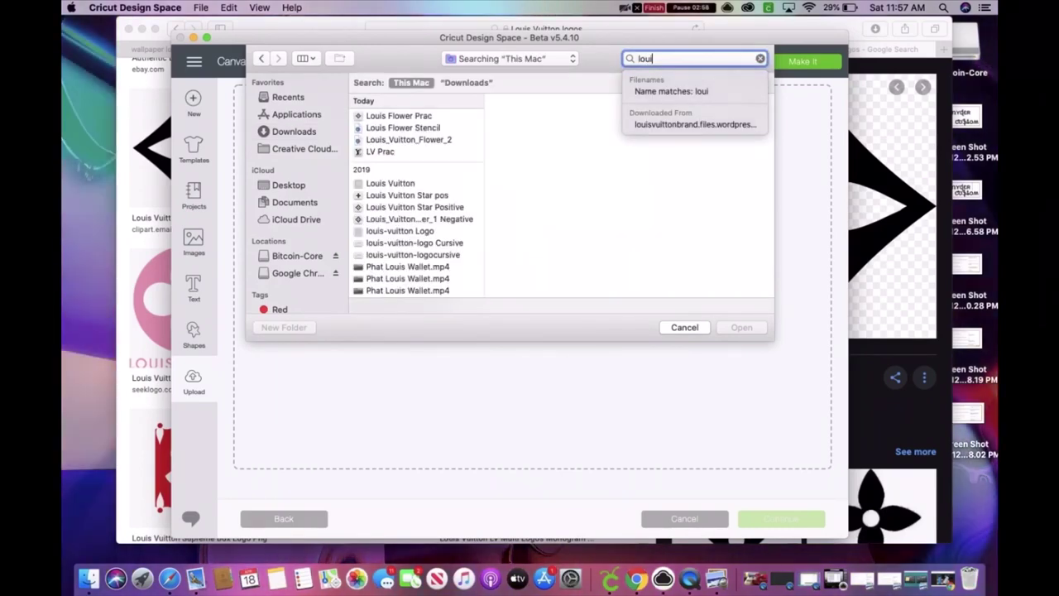
pyautogui.write('s')
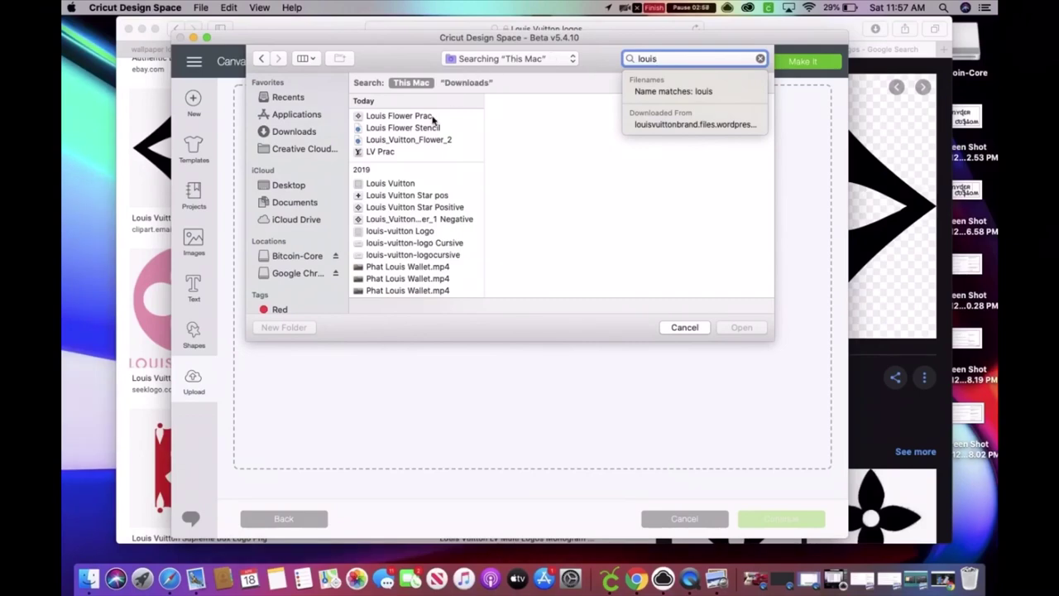
pyautogui.click(433, 130)
pyautogui.click(433, 131)
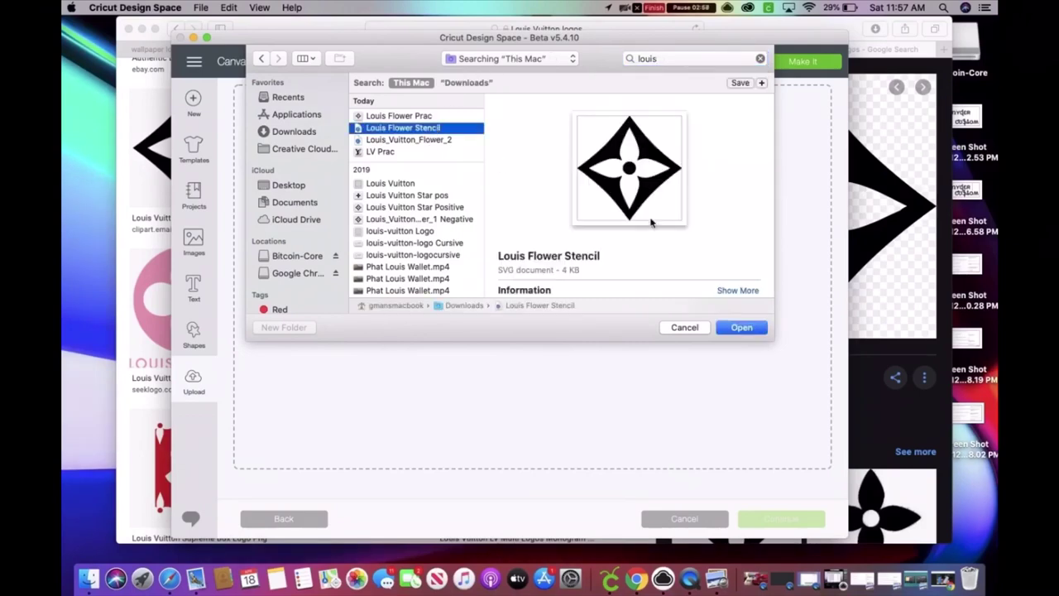
pyautogui.click(744, 327)
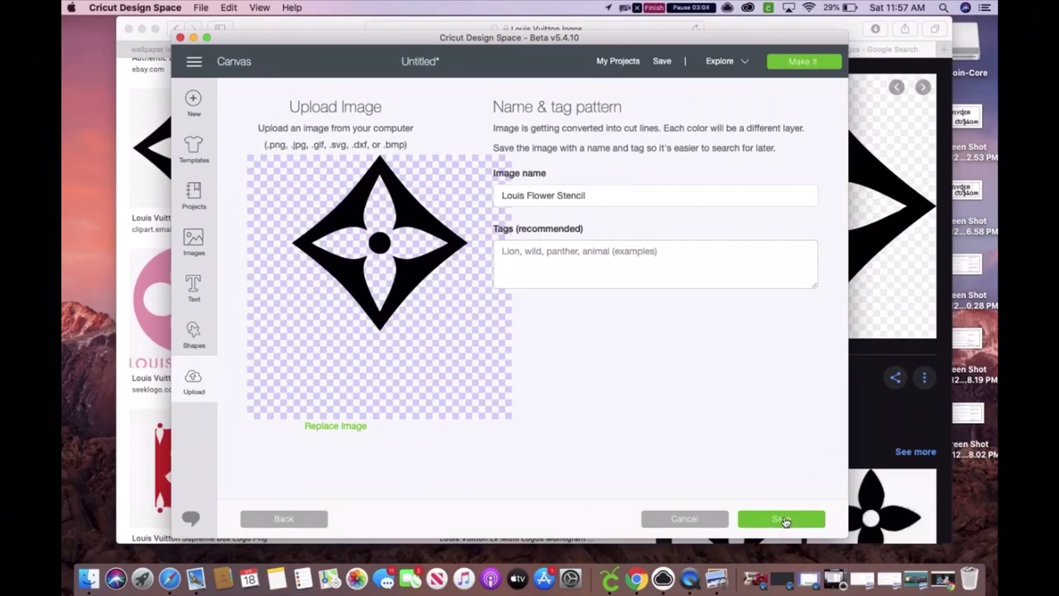
# Step: Save the upload under the name Louis Flower Stencil and insert the flower onto the canvas
pyautogui.click(783, 519)
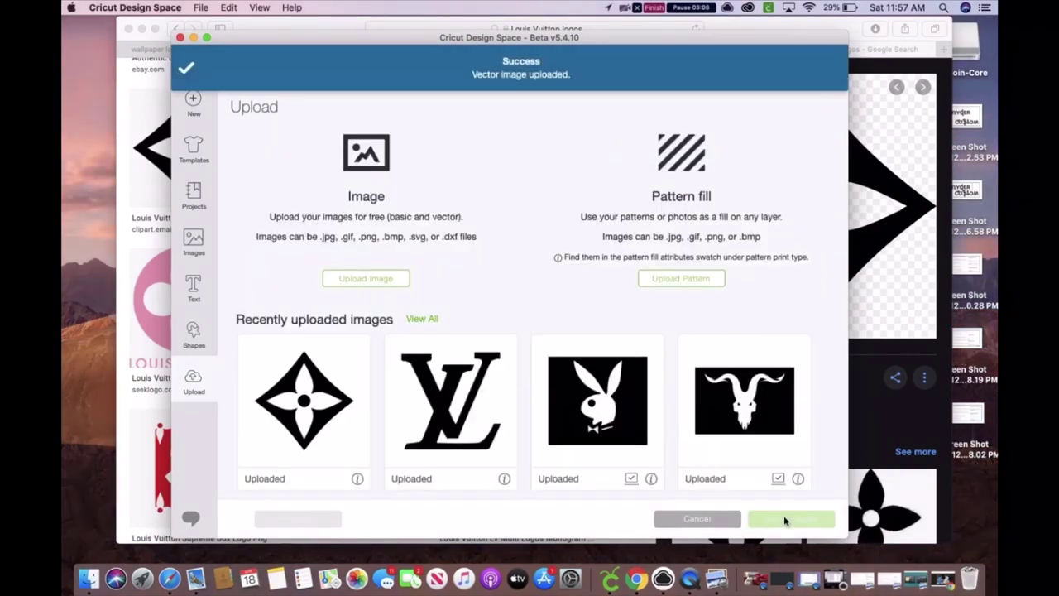
pyautogui.click(319, 388)
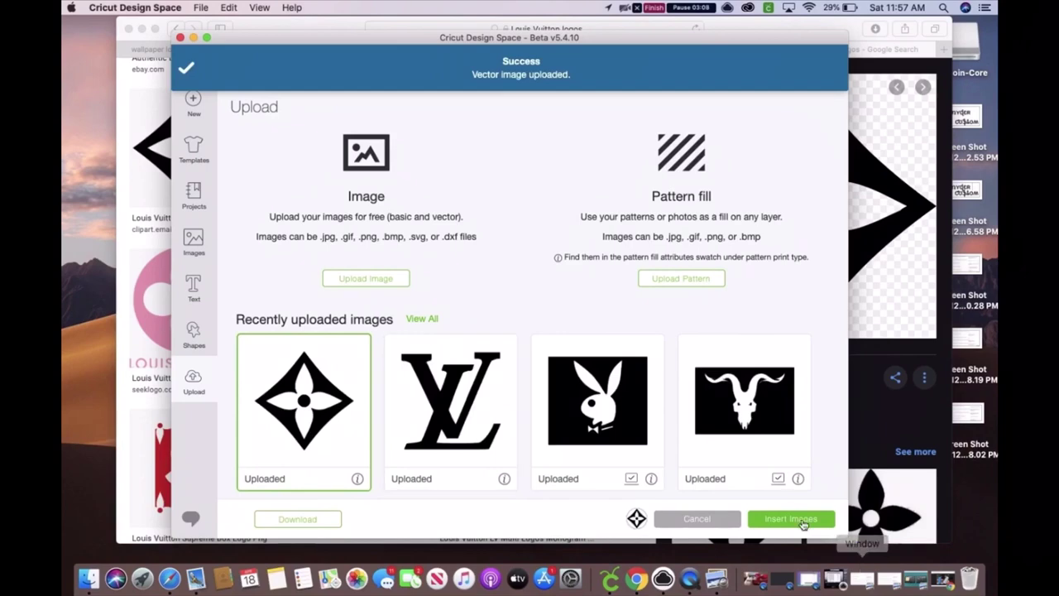
pyautogui.click(791, 519)
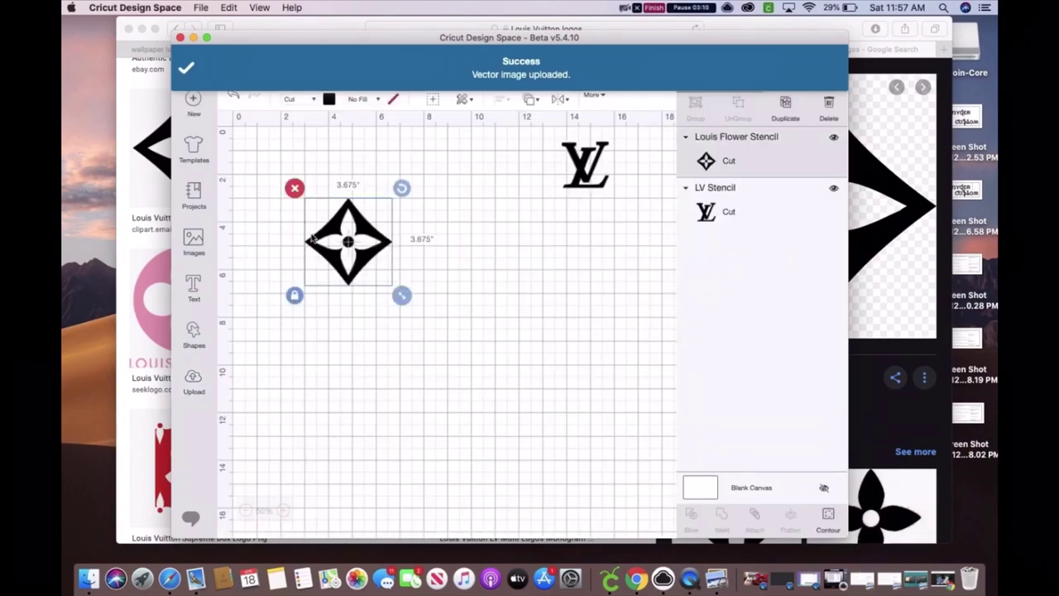
# Step: Move the diamond flower directly below the LV logo and scale it down proportionally
pyautogui.moveTo(313, 238); pyautogui.dragTo(564, 248)
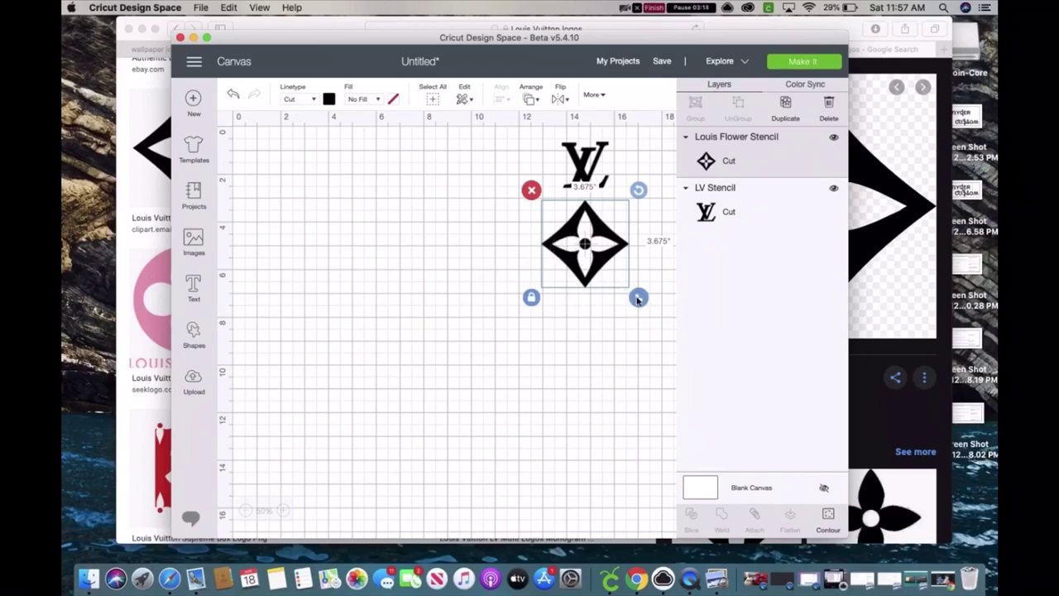
pyautogui.moveTo(637, 299); pyautogui.dragTo(584, 235)
# Step: Switch to Safari and open the black-and-white round Louis Vuitton flower from the related images of the diamond flower
pyautogui.click(879, 396)
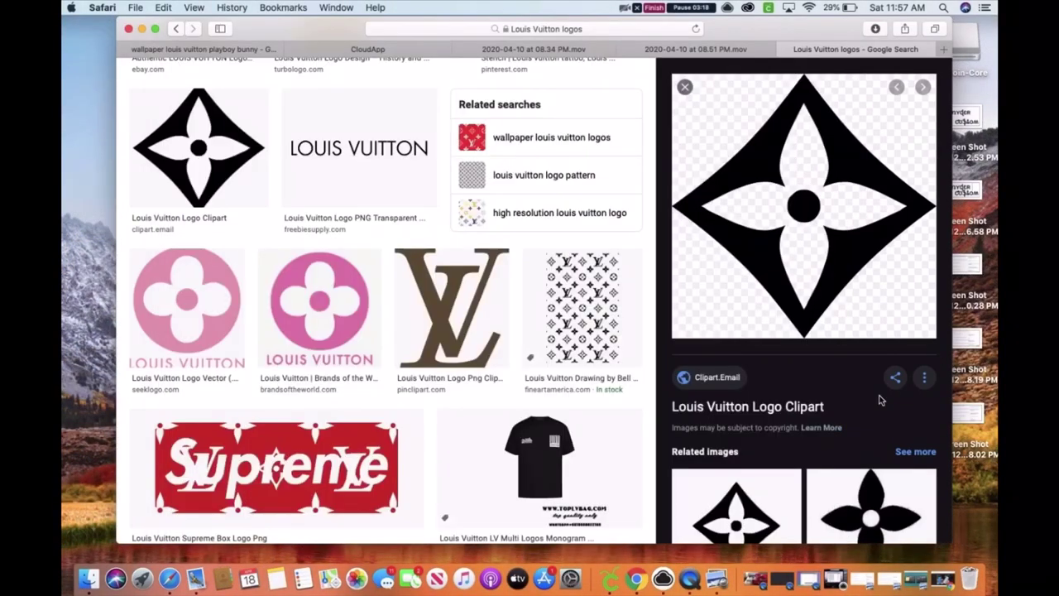
pyautogui.scroll(-3, 480, 368)
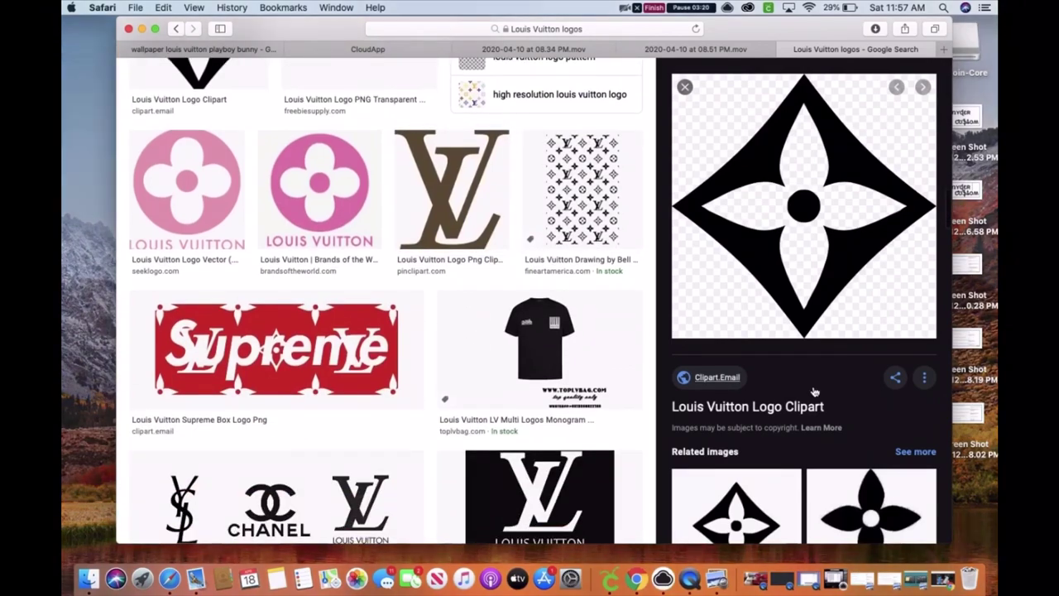
pyautogui.scroll(-5, 814, 393)
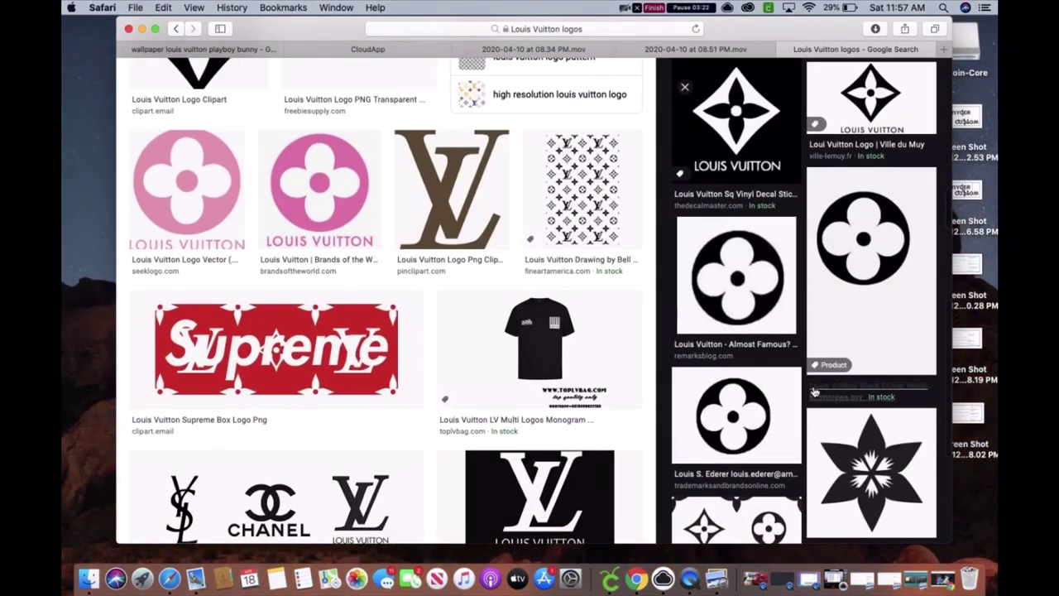
pyautogui.scroll(-5, 815, 392)
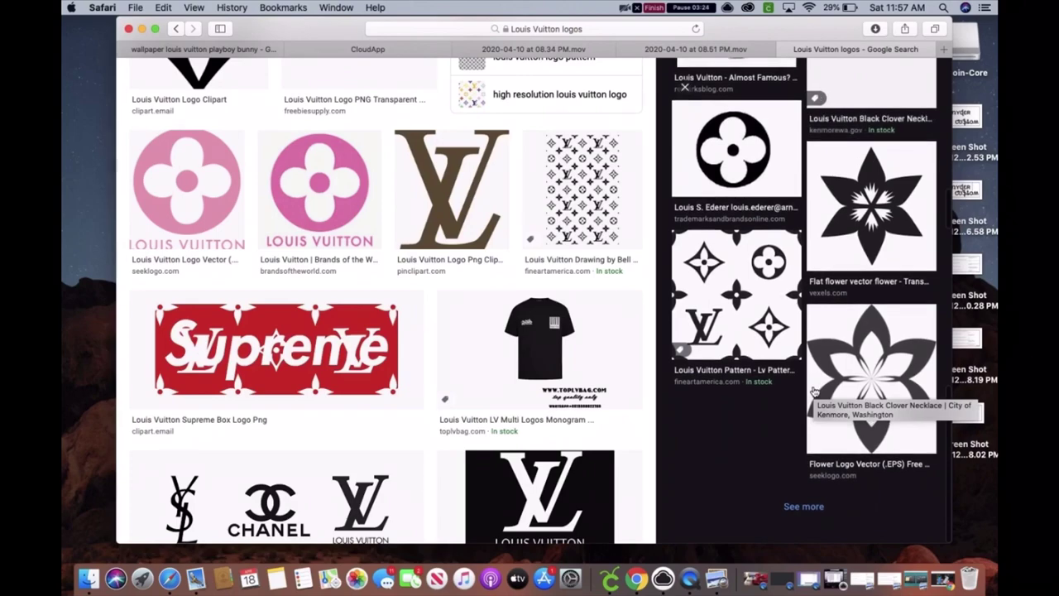
pyautogui.scroll(10, 814, 392)
pyautogui.scroll(1, 406, 303)
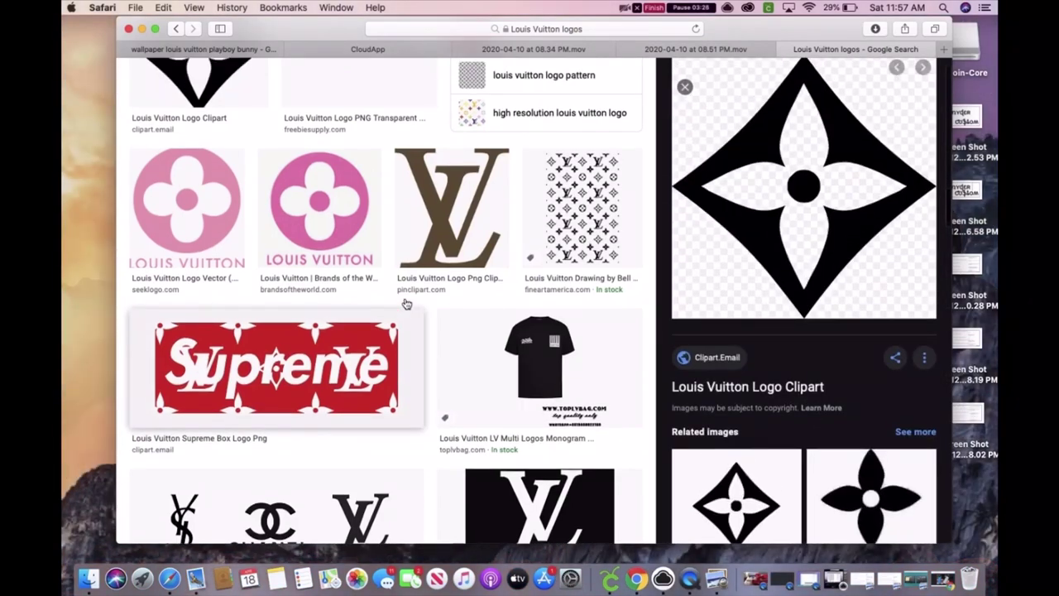
pyautogui.scroll(5, 405, 304)
pyautogui.scroll(-1, 687, 392)
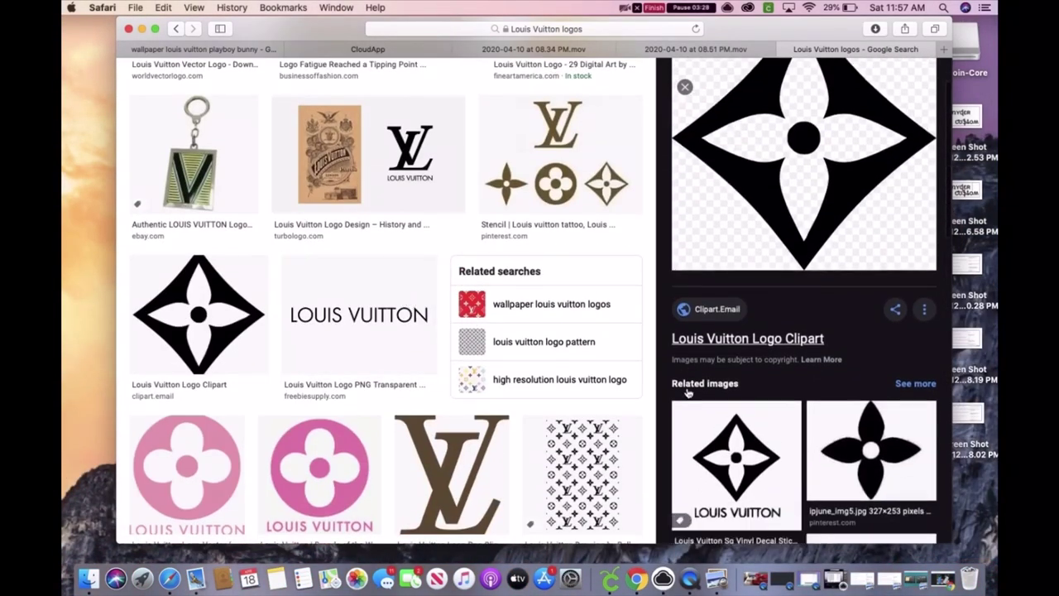
pyautogui.scroll(-4, 687, 392)
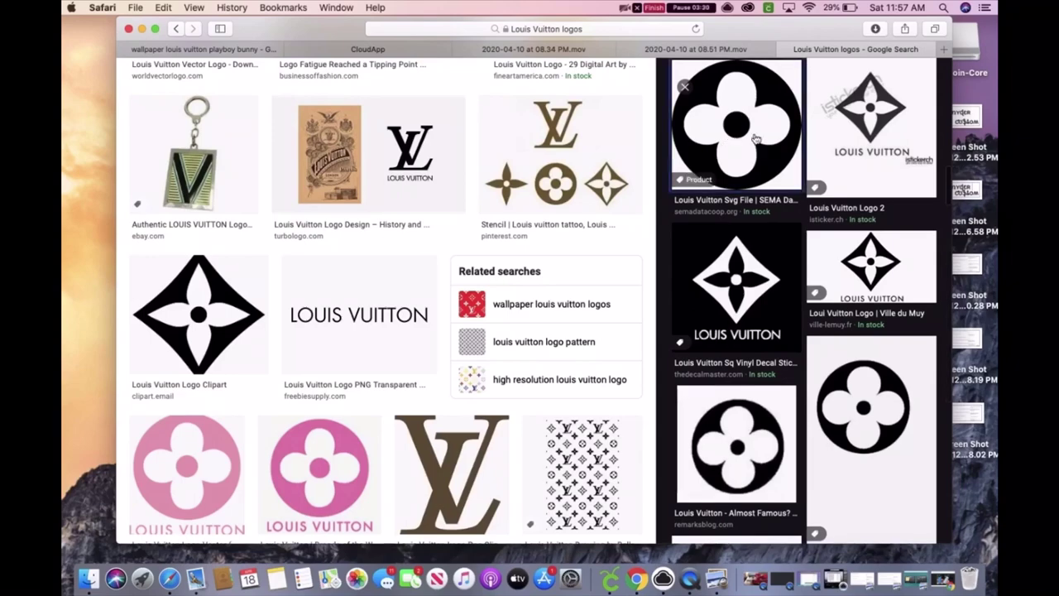
pyautogui.click(755, 139)
pyautogui.scroll(-5, 787, 250)
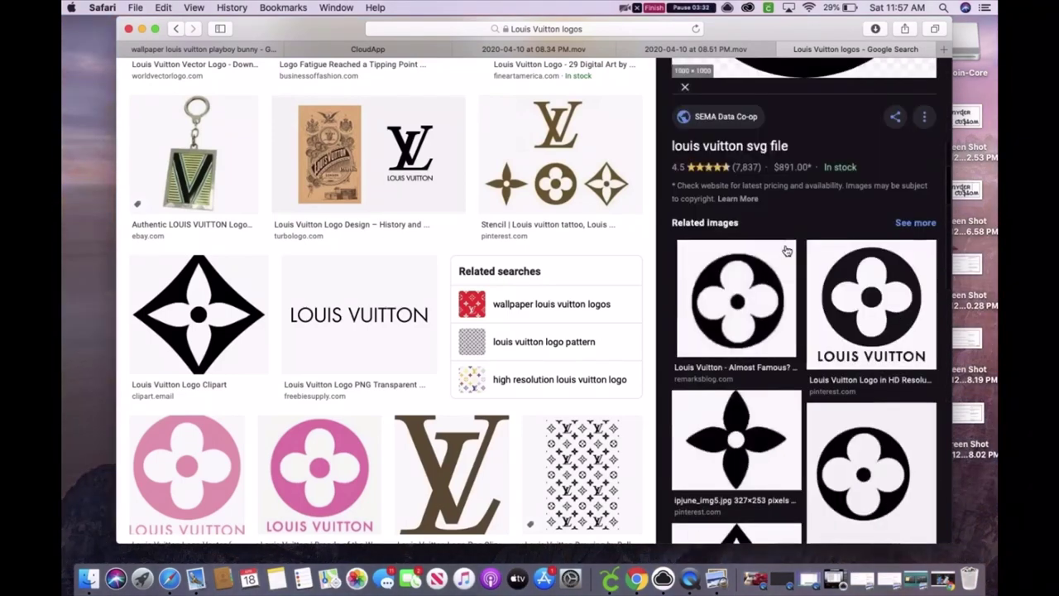
pyautogui.scroll(5, 787, 251)
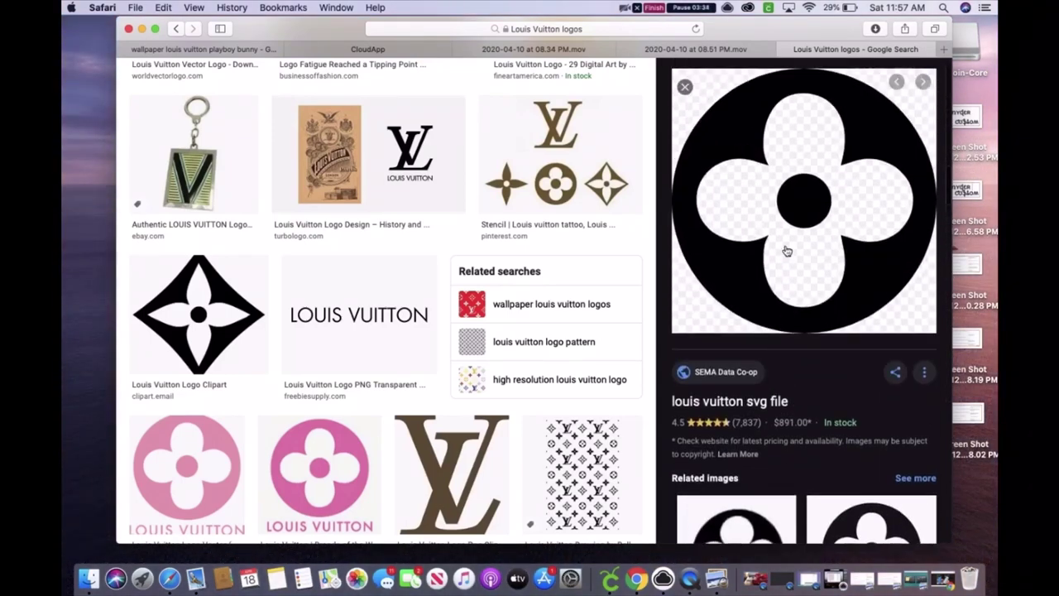
# Step: Save the round flower image to the Downloads folder under the name Round Louis stencil
pyautogui.rightClick(786, 246)
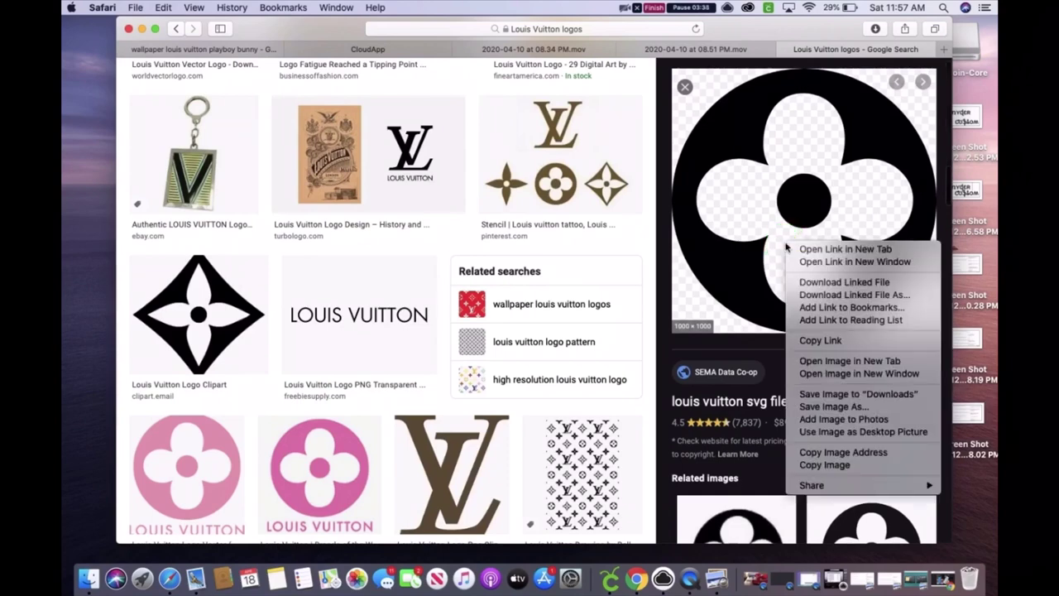
pyautogui.click(831, 407)
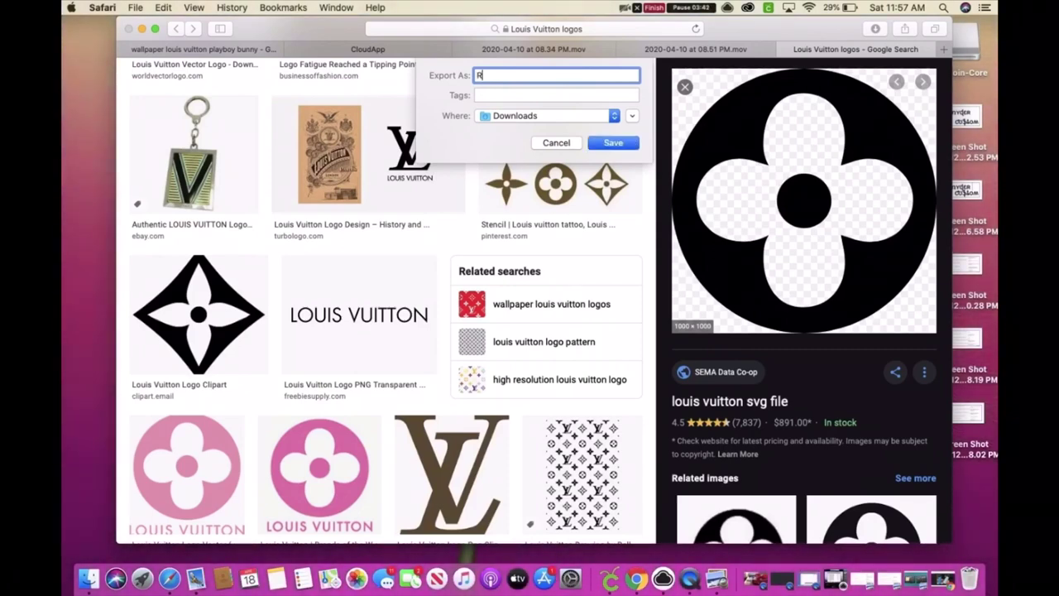
pyautogui.write('Round Louis st')
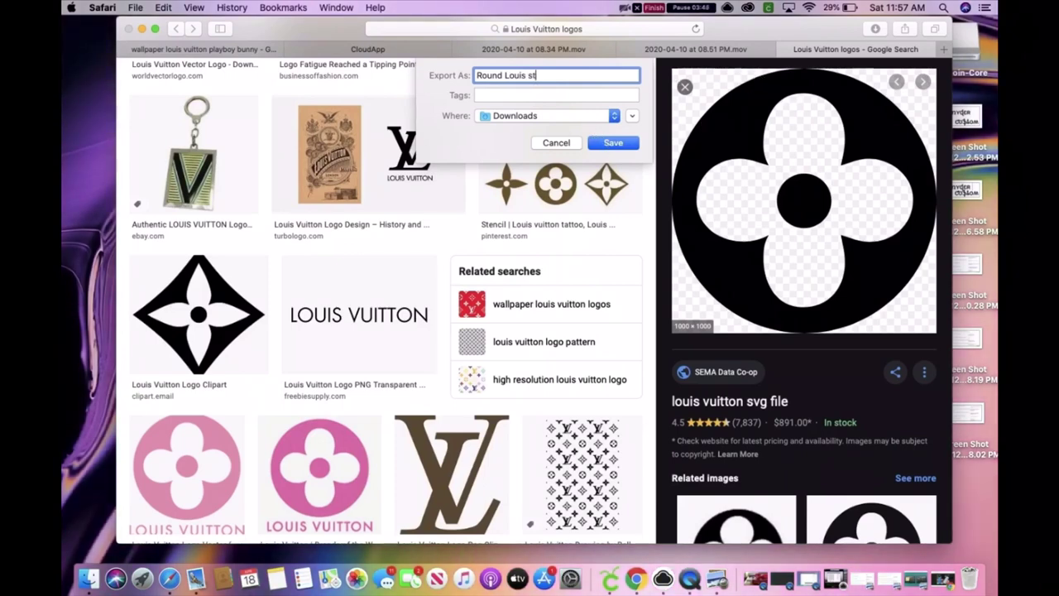
pyautogui.write('encil')
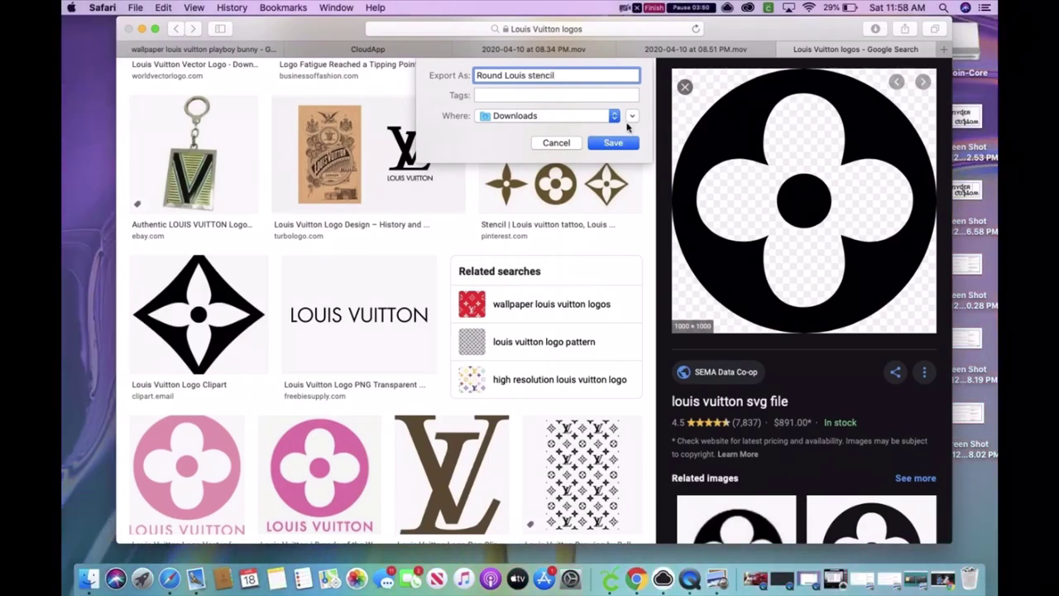
pyautogui.click(613, 142)
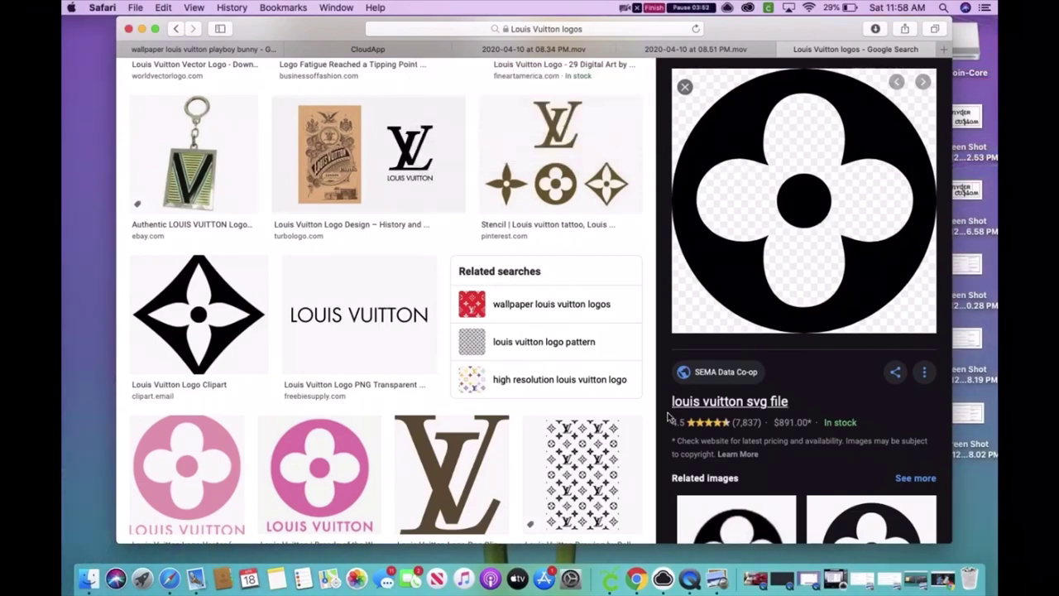
# Step: Switch to Cricut Design Space, upload the Round Louis stencil file from the Downloads folder and save it under that name
pyautogui.click(614, 582)
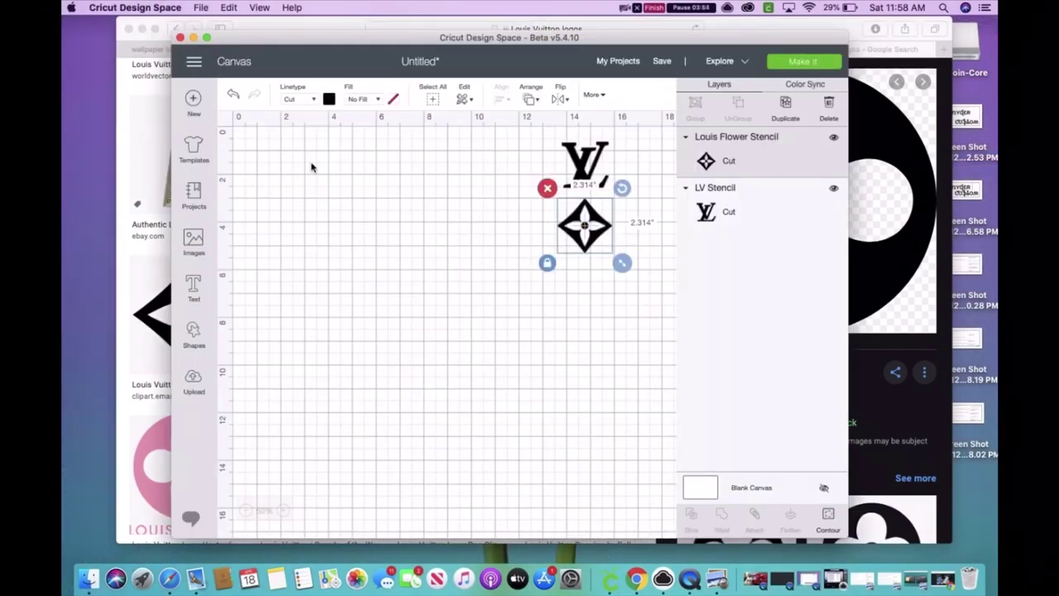
pyautogui.click(194, 381)
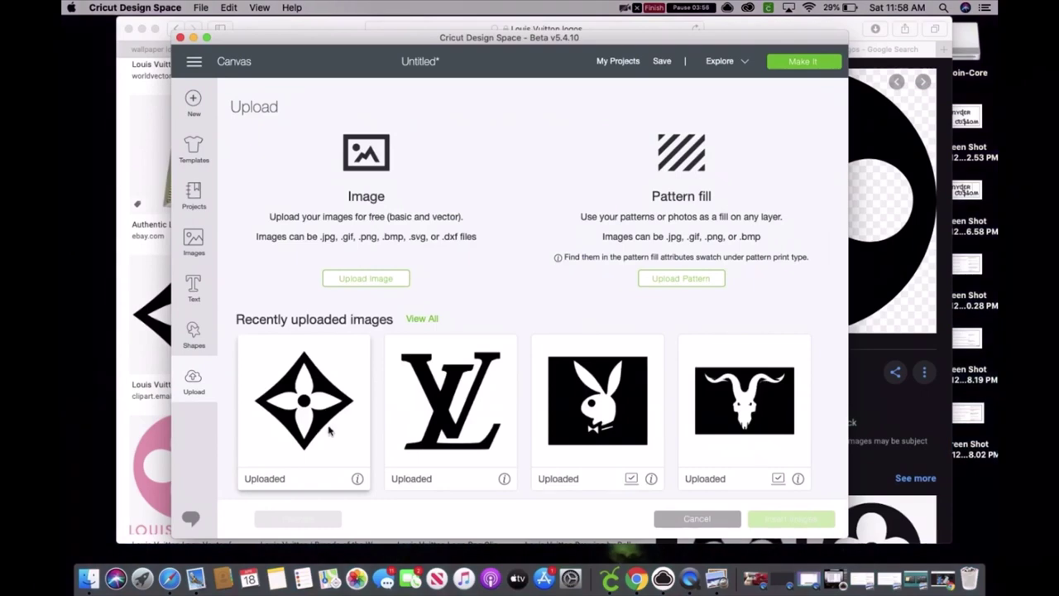
pyautogui.click(366, 278)
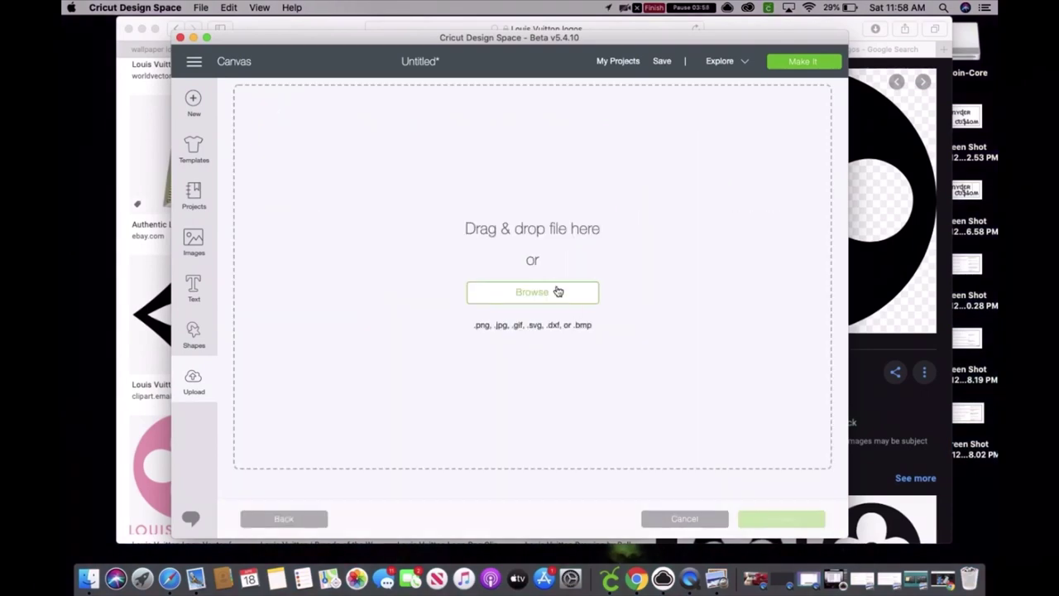
pyautogui.click(558, 292)
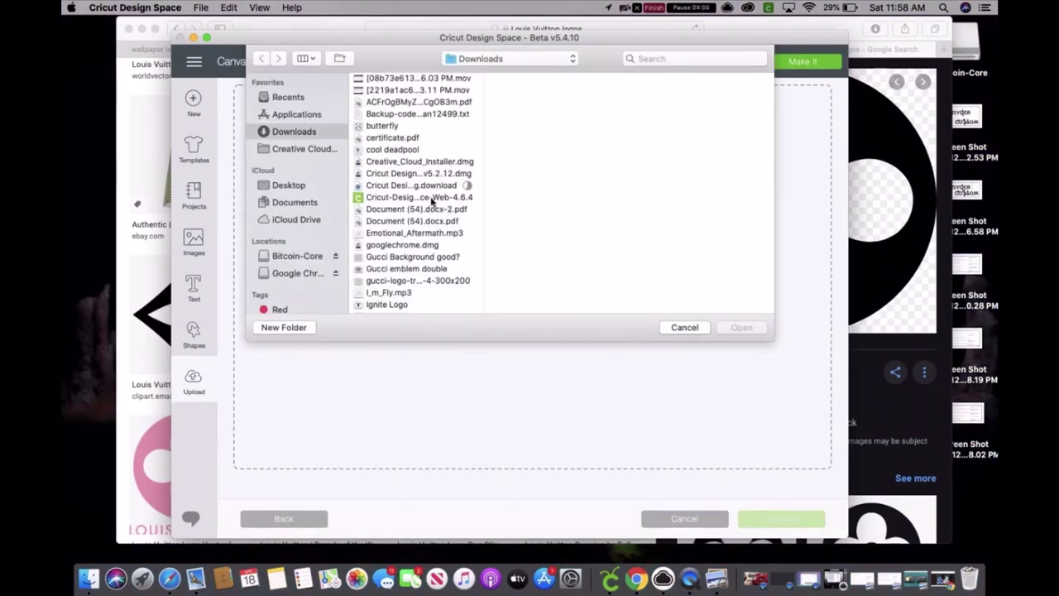
pyautogui.scroll(-5, 413, 226)
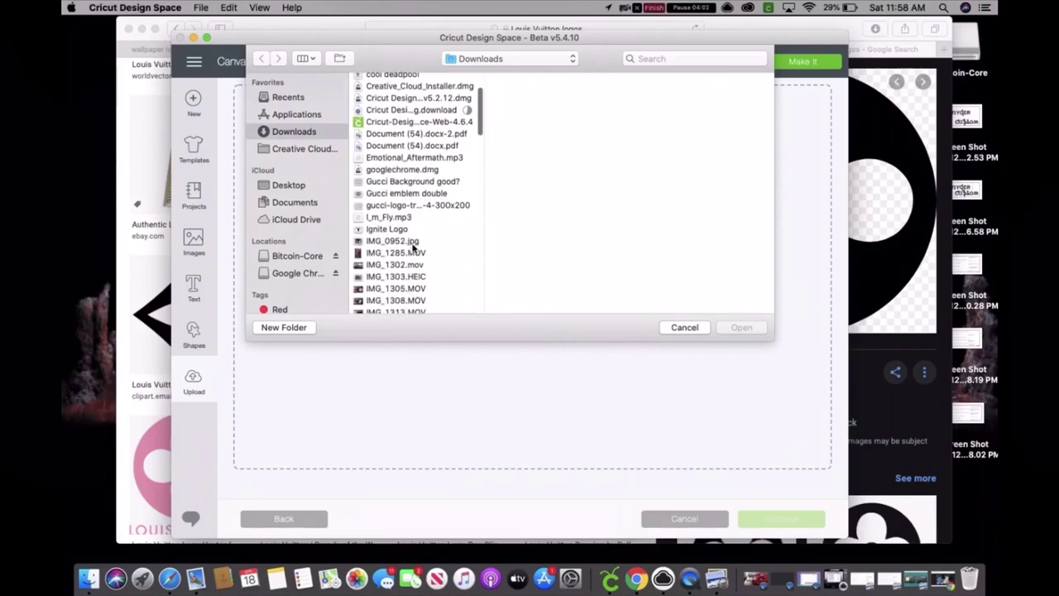
pyautogui.scroll(-15, 413, 248)
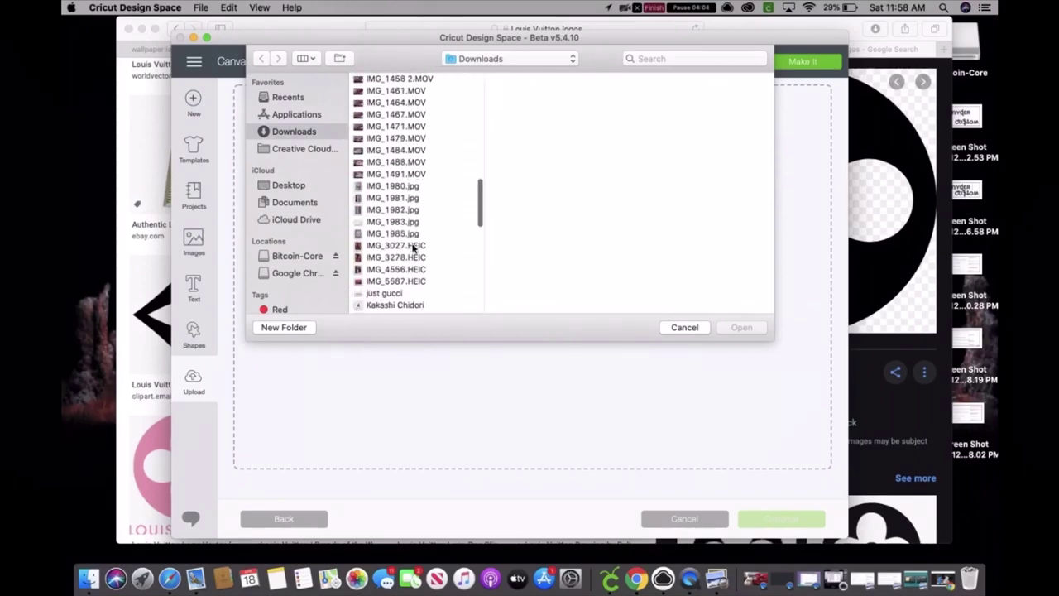
pyautogui.scroll(-1, 413, 248)
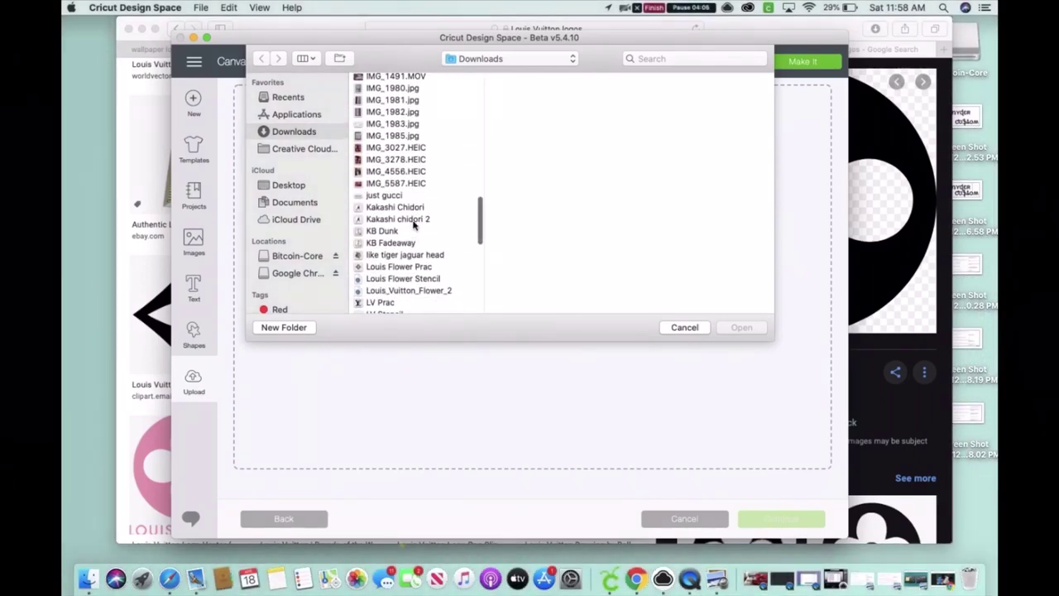
pyautogui.scroll(-3, 413, 219)
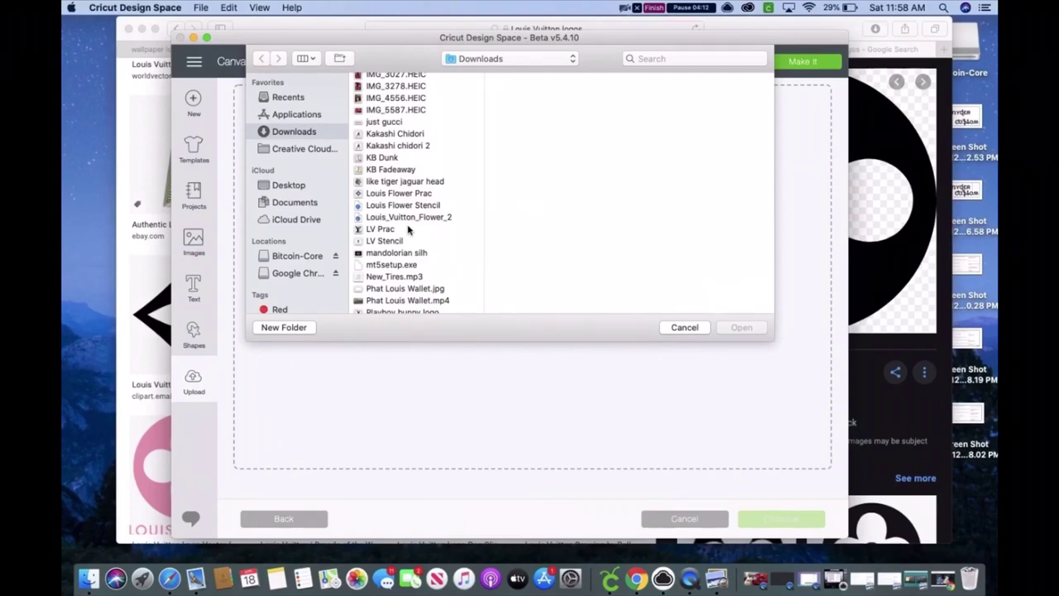
pyautogui.scroll(-4, 407, 230)
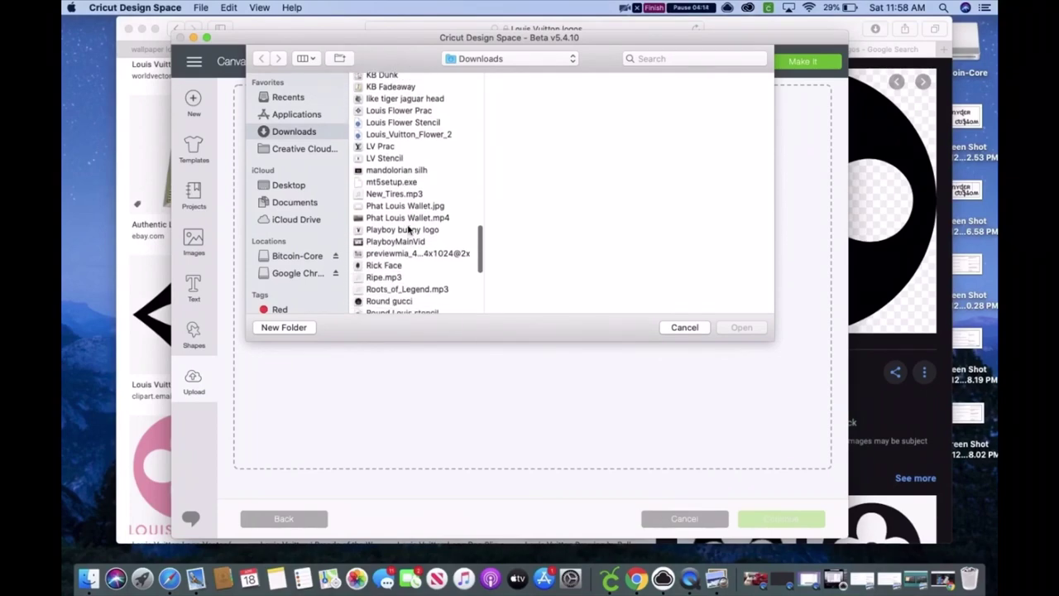
pyautogui.scroll(-1, 408, 230)
pyautogui.scroll(-2, 408, 230)
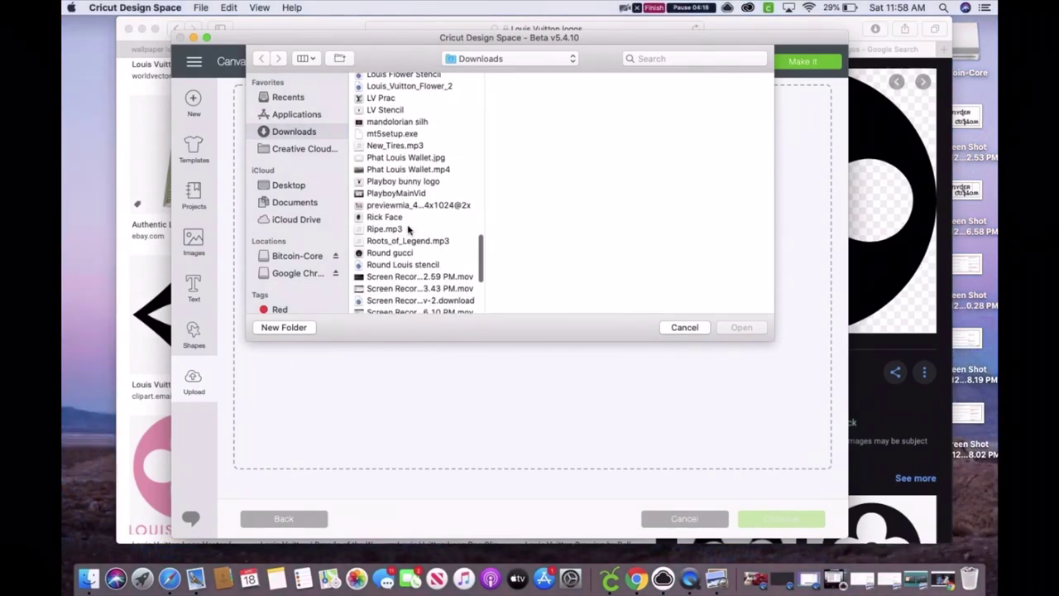
pyautogui.scroll(-1, 408, 230)
pyautogui.click(428, 259)
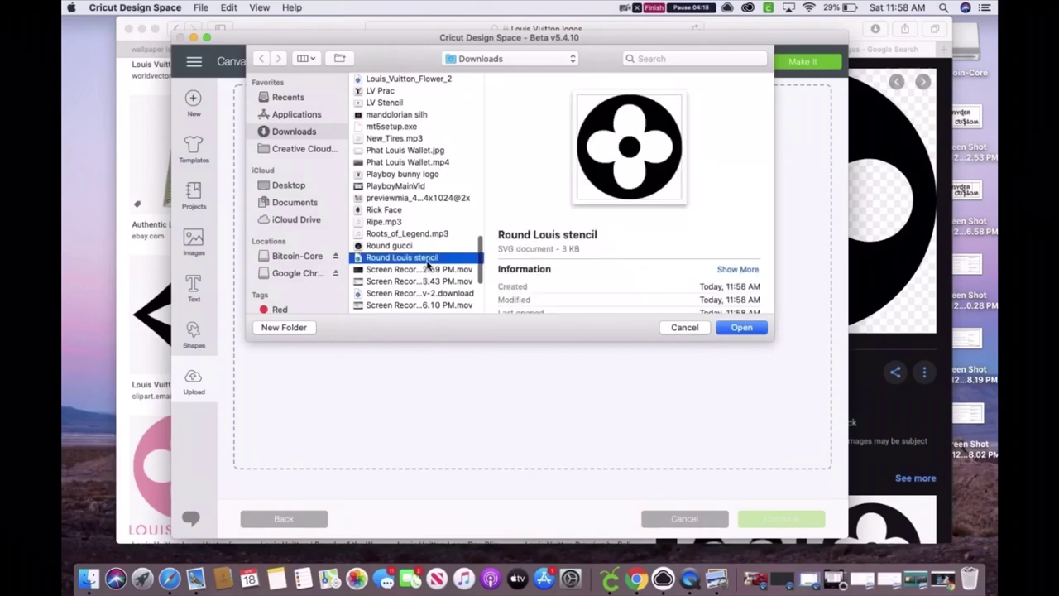
pyautogui.click(734, 328)
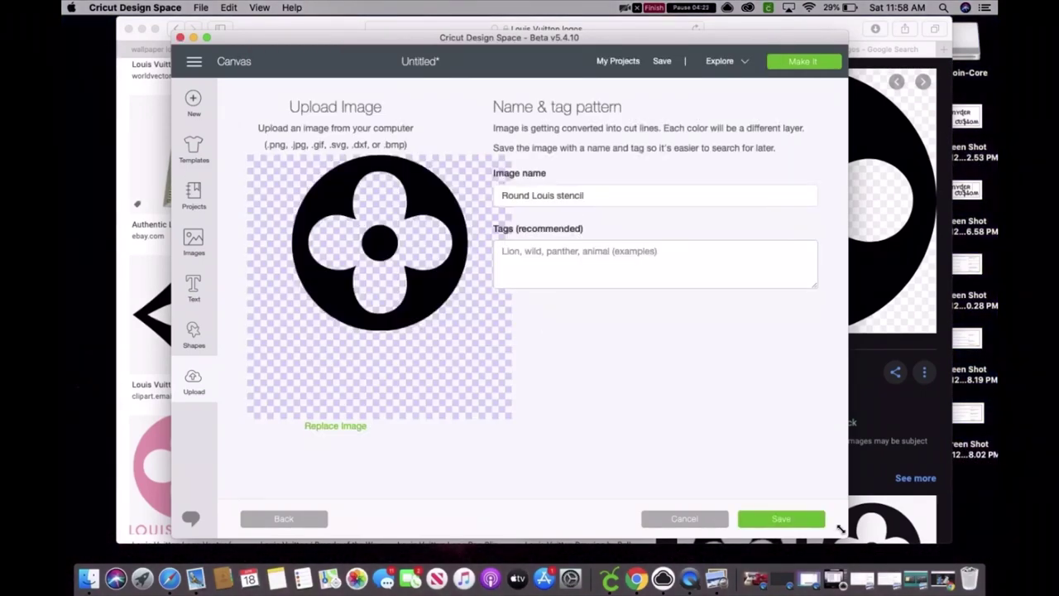
pyautogui.click(782, 518)
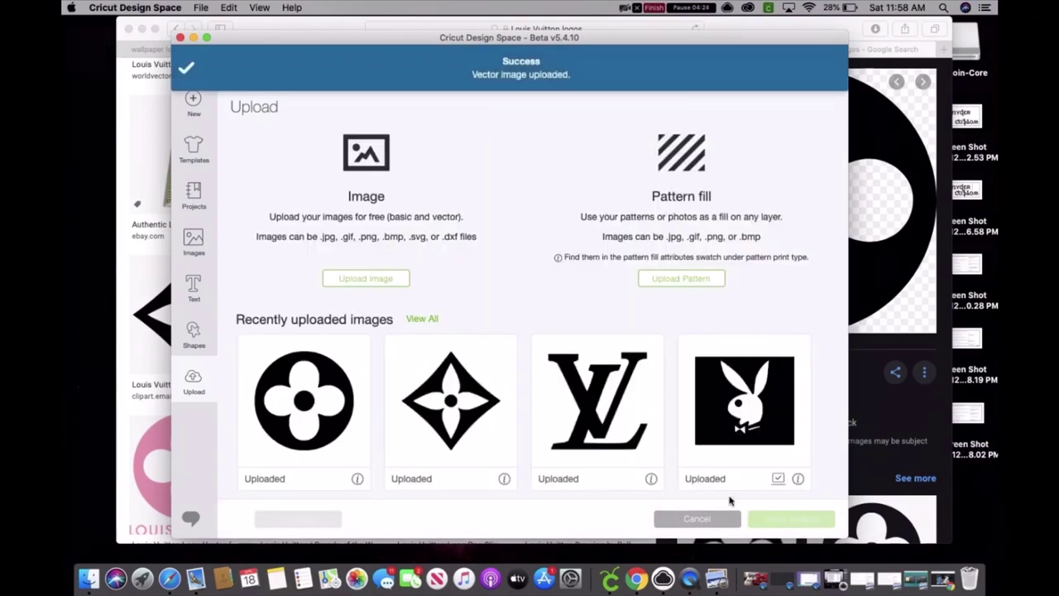
# Step: Insert the uploaded round flower onto the canvas and place it directly below the diamond flower, scaled proportionally to about 1.8 inches
pyautogui.click(317, 380)
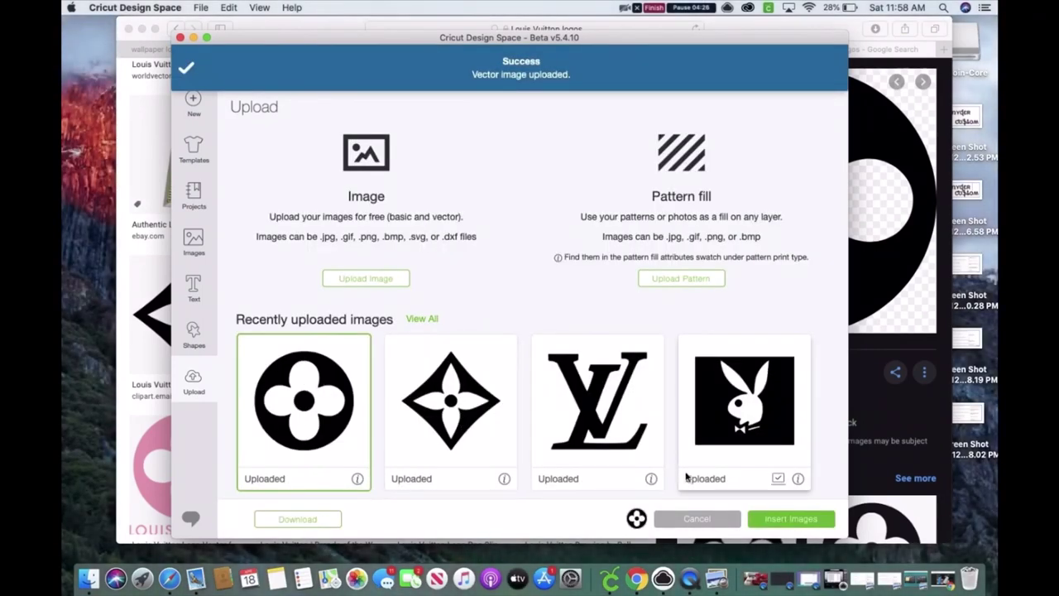
pyautogui.click(801, 519)
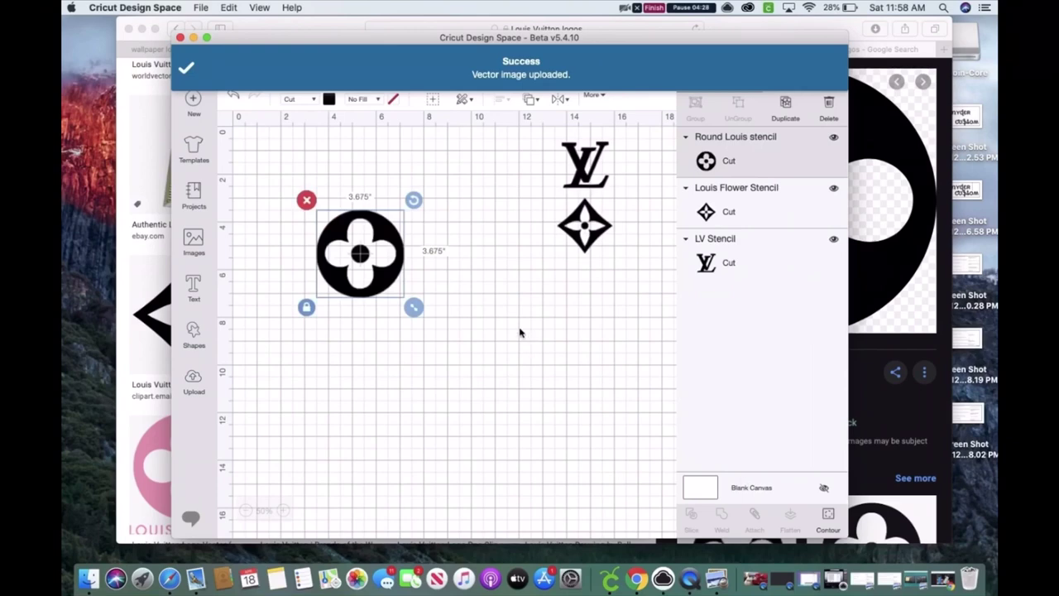
pyautogui.moveTo(414, 307); pyautogui.dragTo(598, 296)
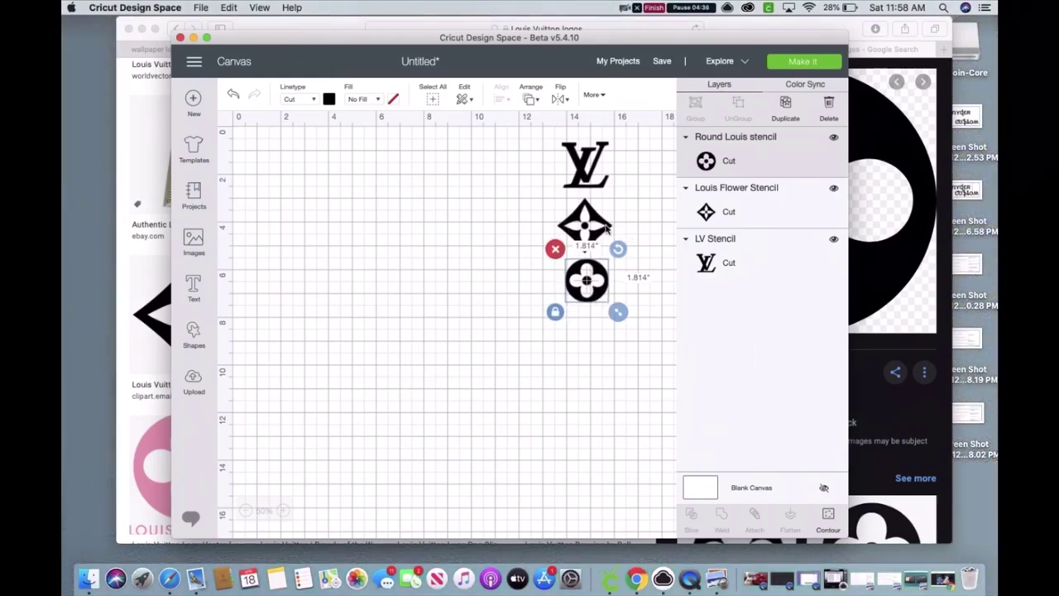
# Step: Switch to Safari, open the black four-petal flower from the related images and look through the images related to it
pyautogui.click(916, 411)
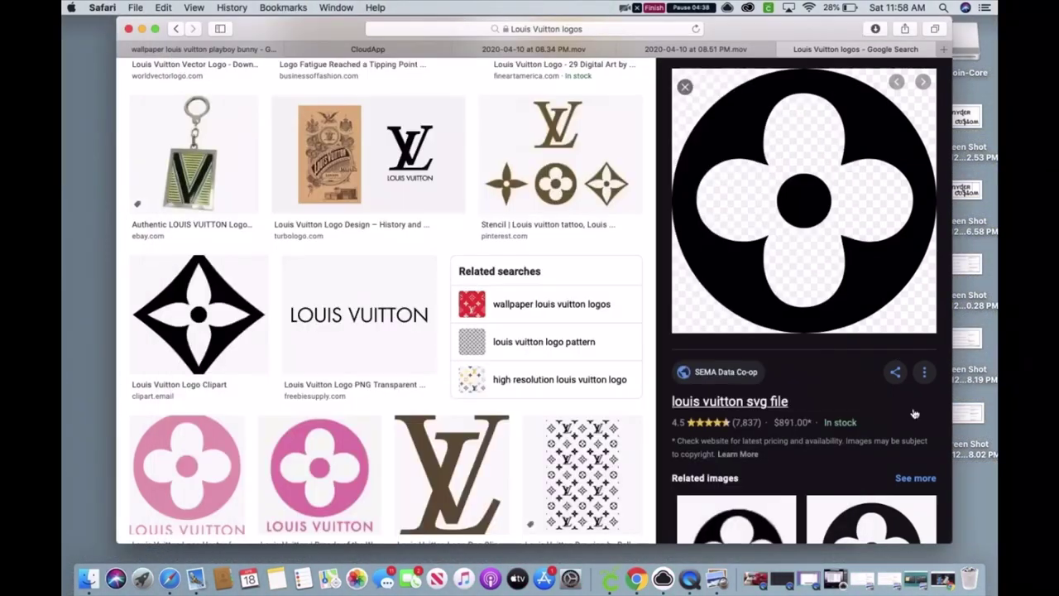
pyautogui.scroll(-5, 910, 414)
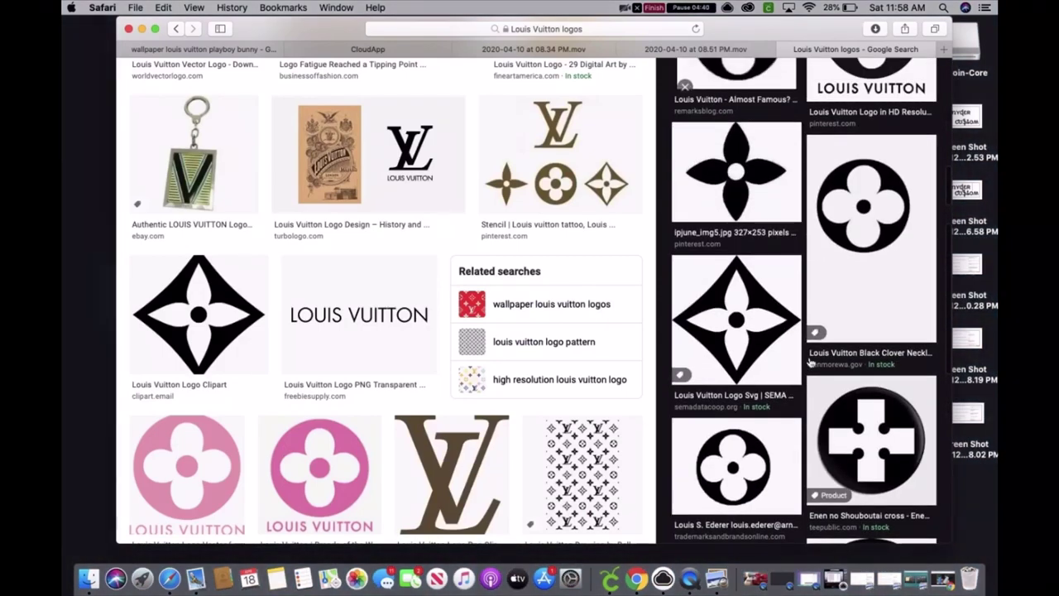
pyautogui.click(736, 162)
pyautogui.scroll(-10, 815, 456)
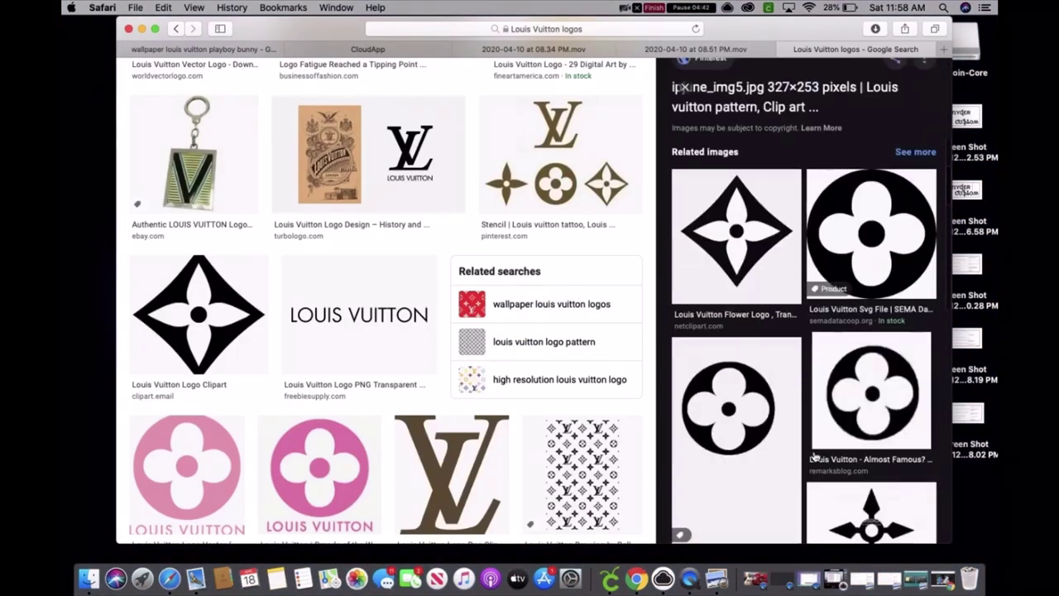
pyautogui.scroll(-8, 816, 456)
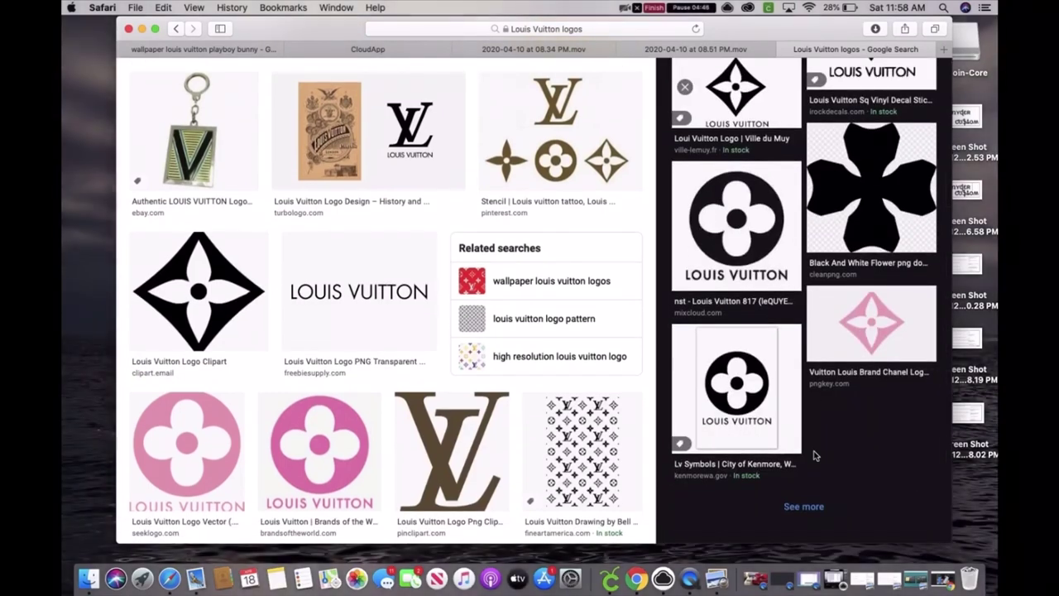
pyautogui.scroll(15, 815, 456)
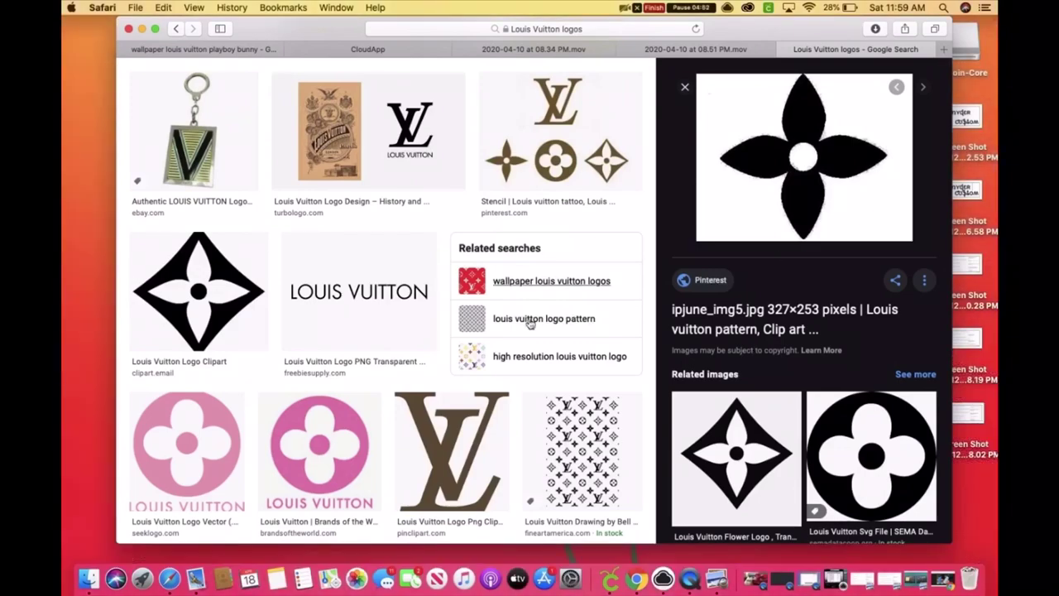
# Step: Look through the Louis Vuitton logos image results and open the related search "louis vuitton symbol"
pyautogui.scroll(-10, 448, 345)
pyautogui.scroll(-15, 447, 346)
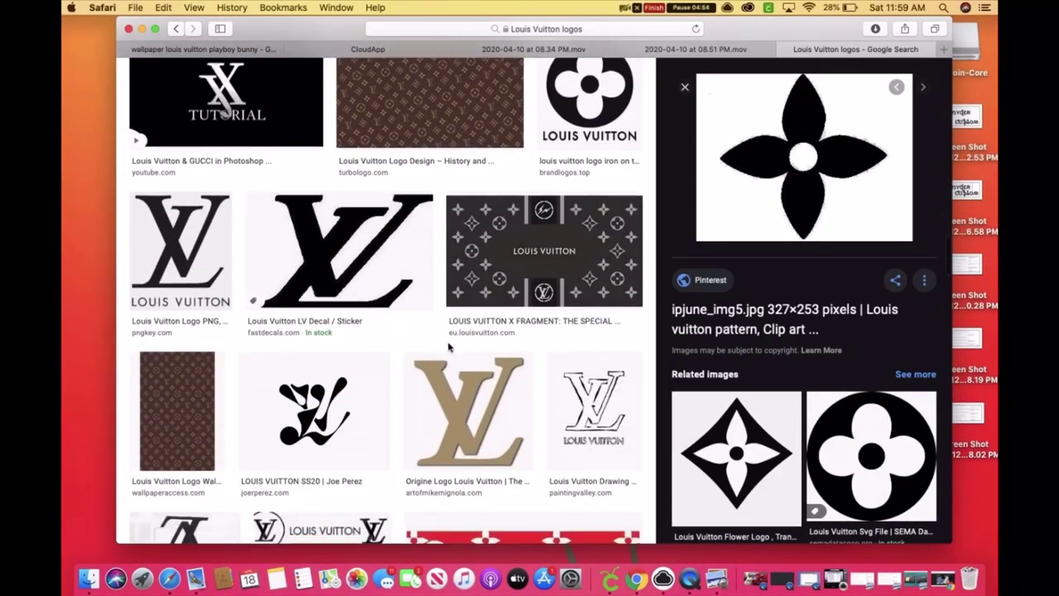
pyautogui.scroll(-15, 448, 346)
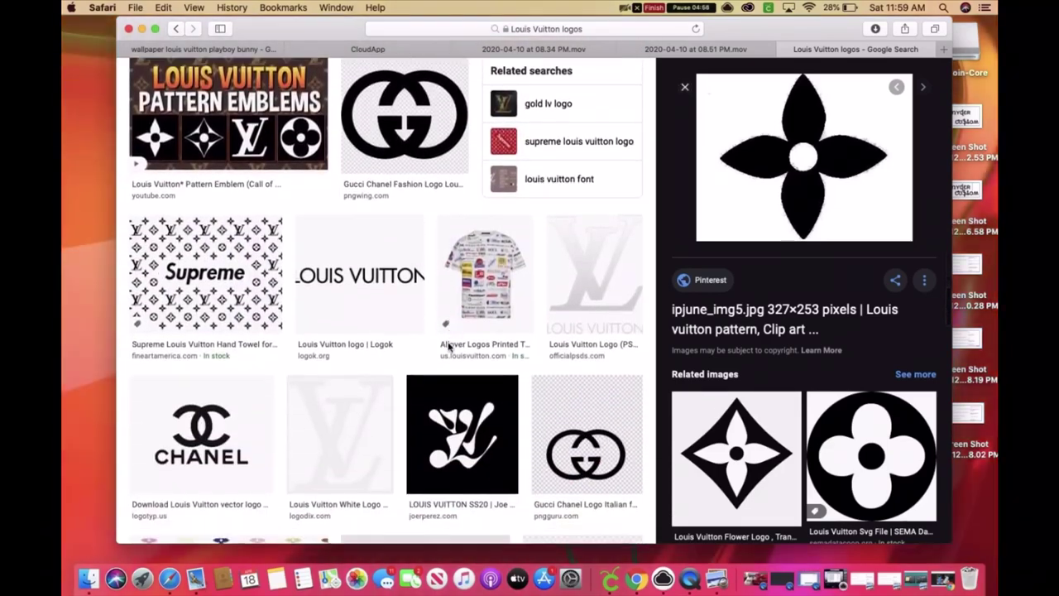
pyautogui.scroll(-5, 448, 345)
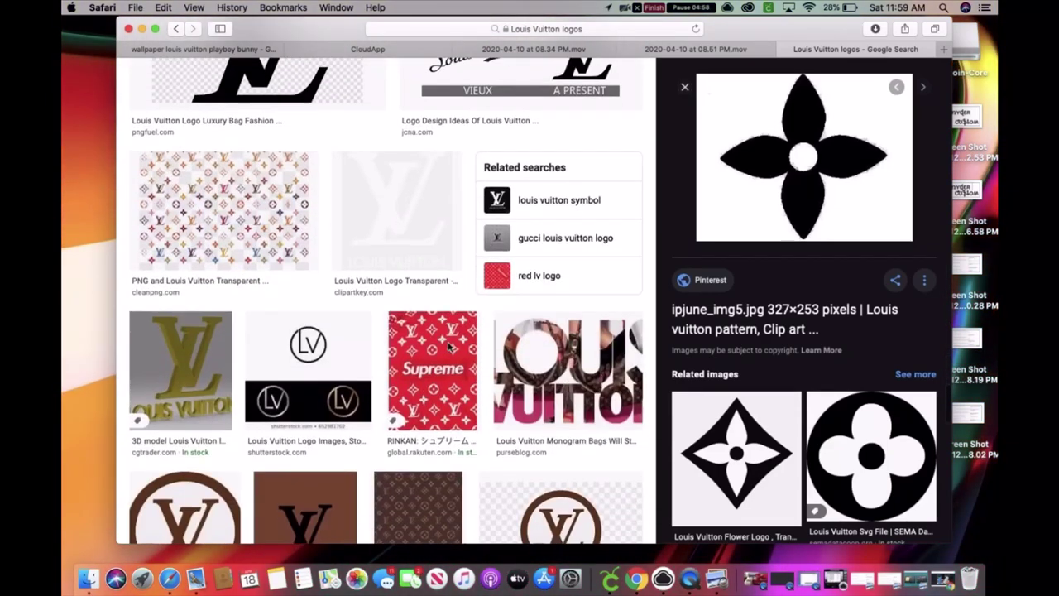
pyautogui.click(584, 205)
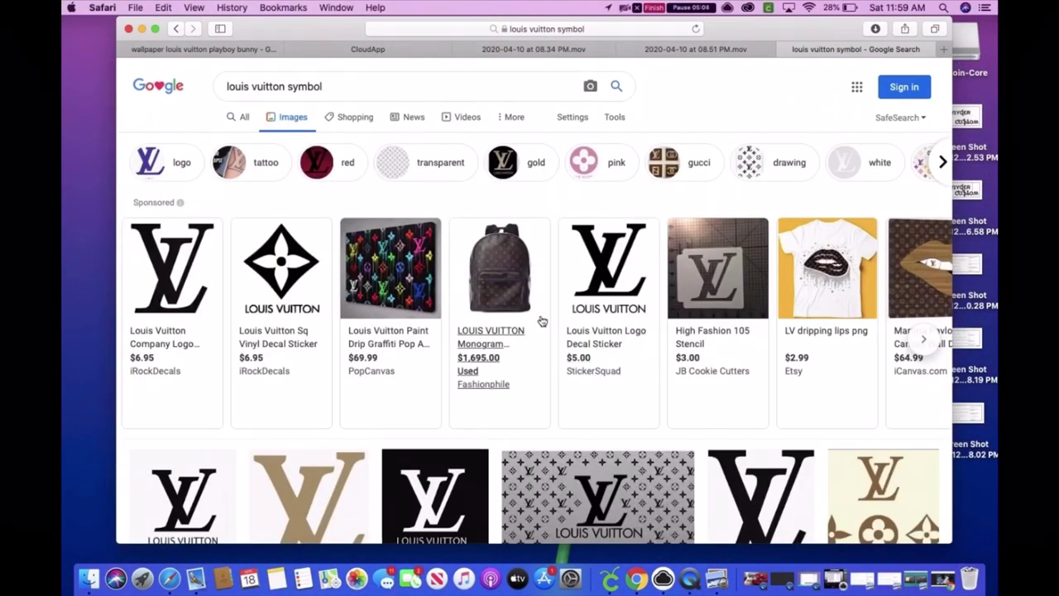
# Step: Open the seeklogo image showing four Louis Vuitton symbols and look through its related images
pyautogui.scroll(-10, 541, 321)
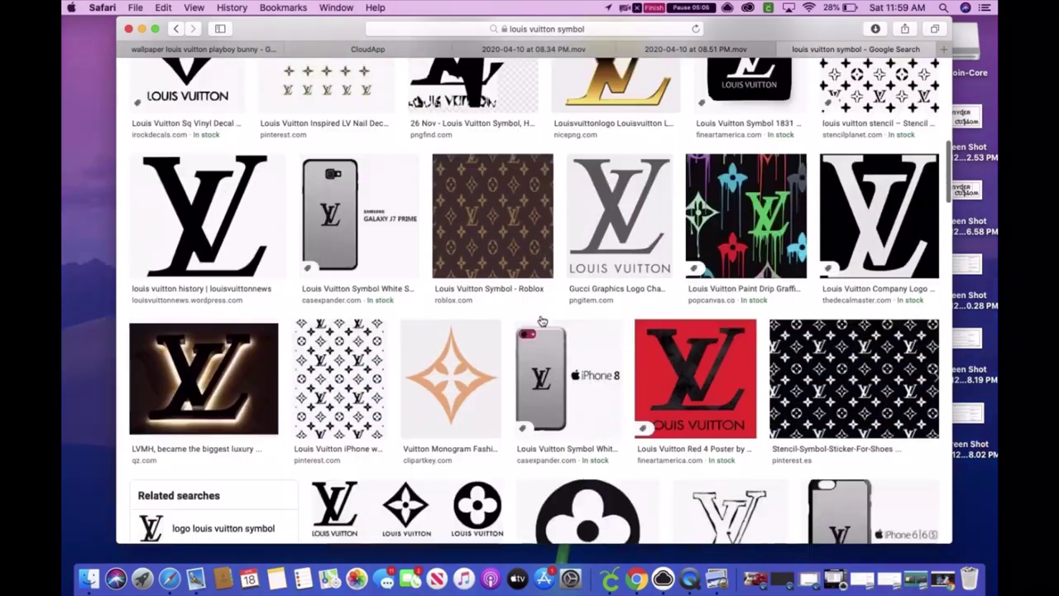
pyautogui.scroll(-4, 541, 321)
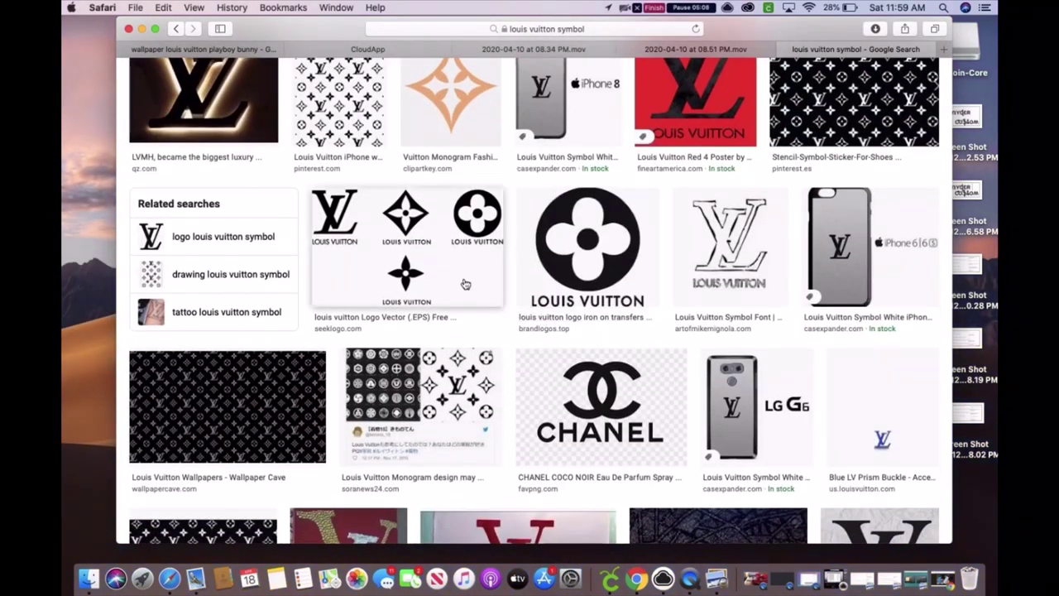
pyautogui.click(466, 284)
pyautogui.scroll(-4, 802, 323)
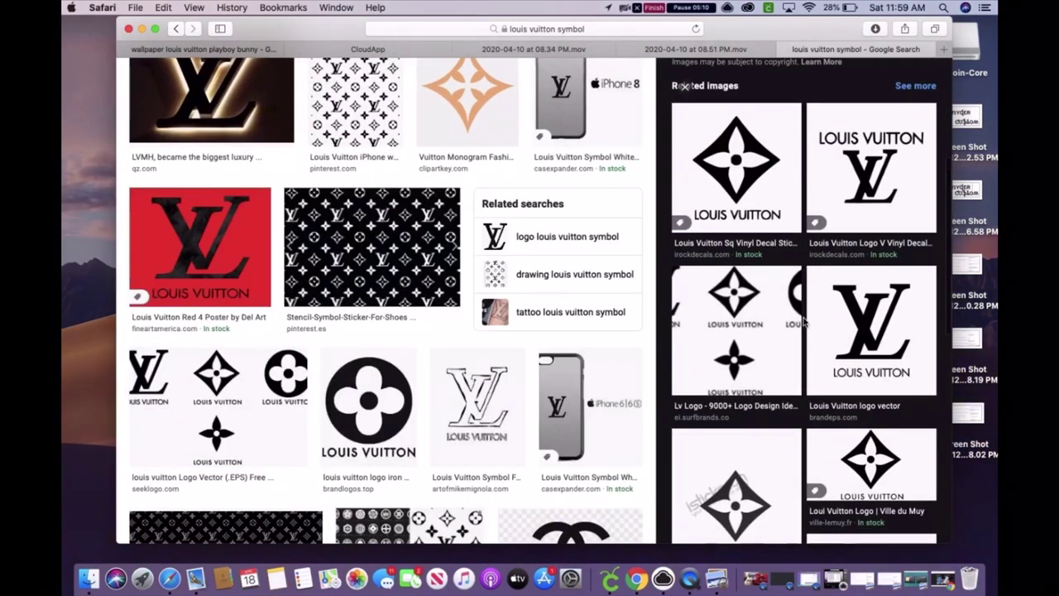
pyautogui.scroll(-10, 802, 323)
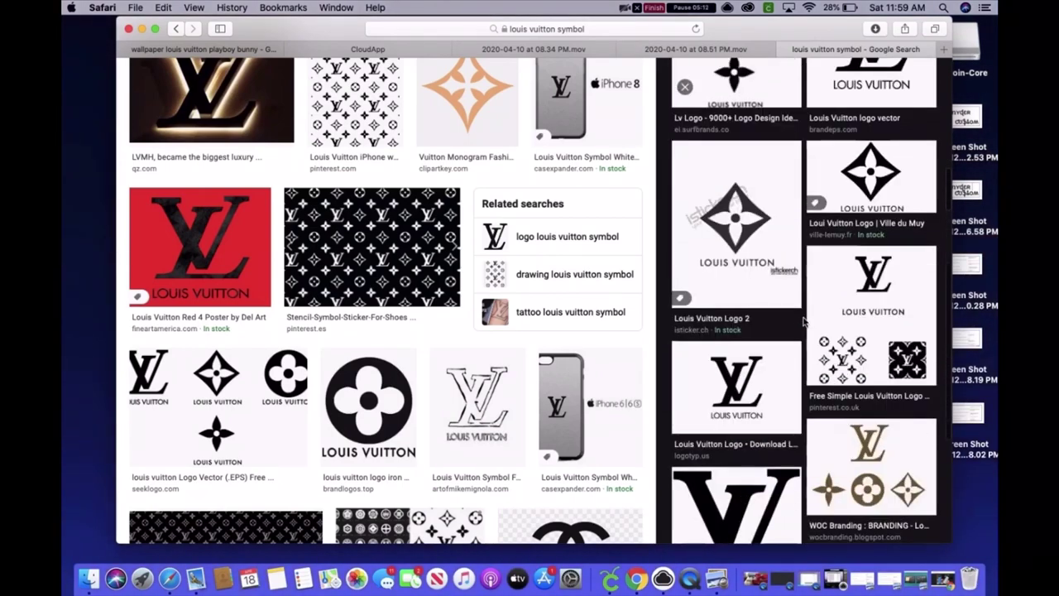
pyautogui.scroll(-3, 476, 451)
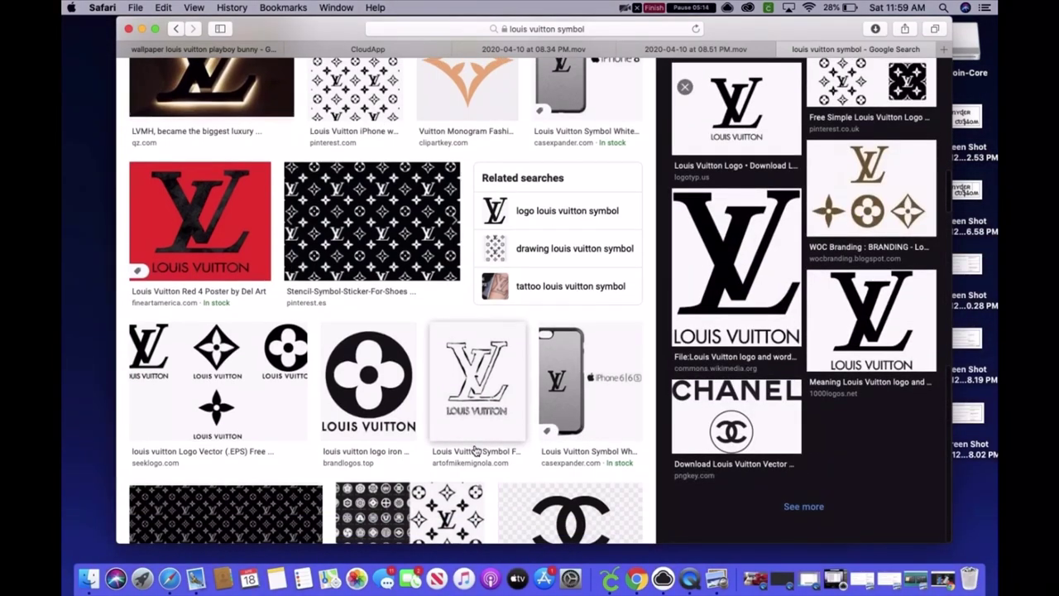
# Step: Find the black four-petal flower from louisvuittonbrand.wordpress.com further down the symbol results and open its preview
pyautogui.scroll(-15, 476, 451)
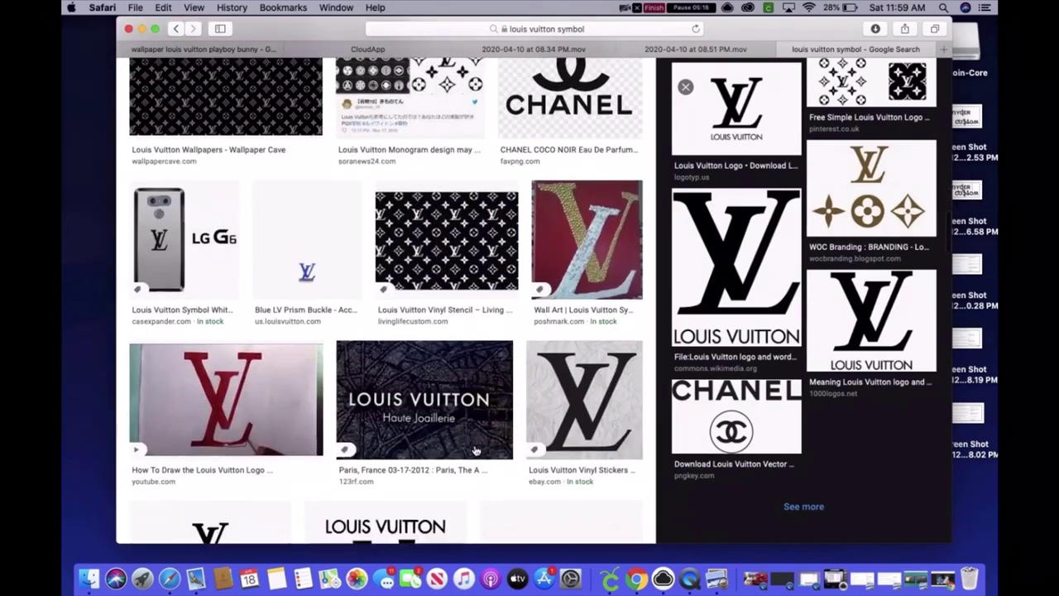
pyautogui.scroll(-10, 475, 451)
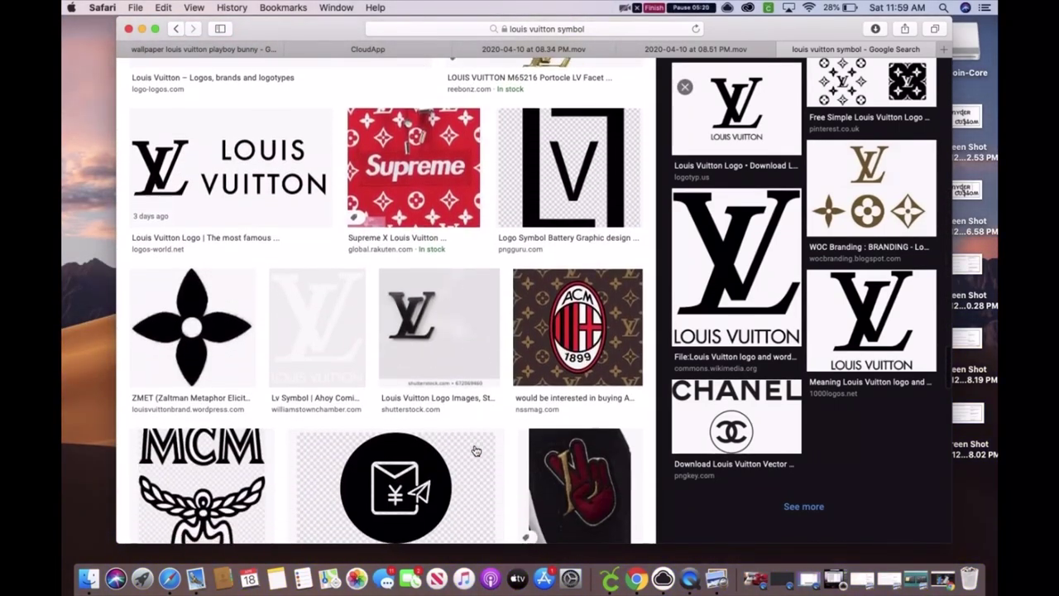
pyautogui.click(192, 298)
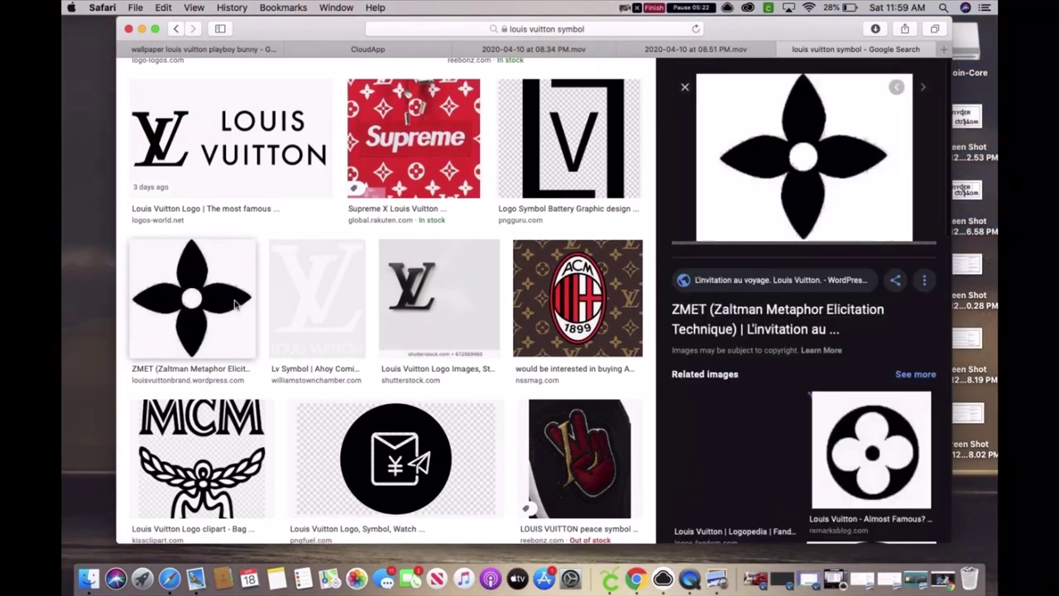
# Step: Examine the four-petal flower's related images and the remaining symbol results for other versions, then return to its preview
pyautogui.scroll(-10, 707, 329)
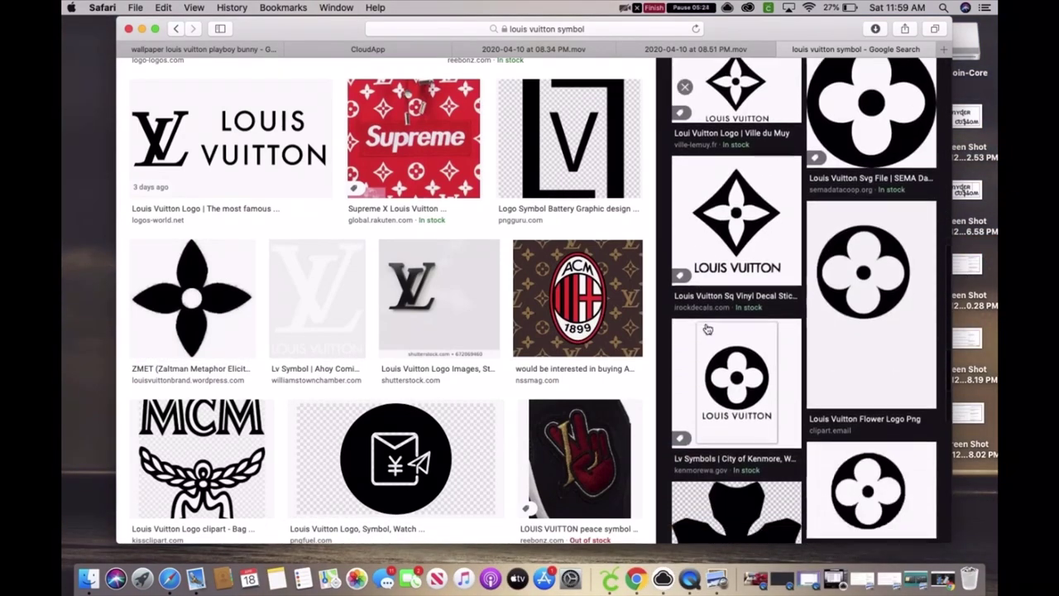
pyautogui.scroll(-2, 707, 329)
pyautogui.scroll(-15, 707, 328)
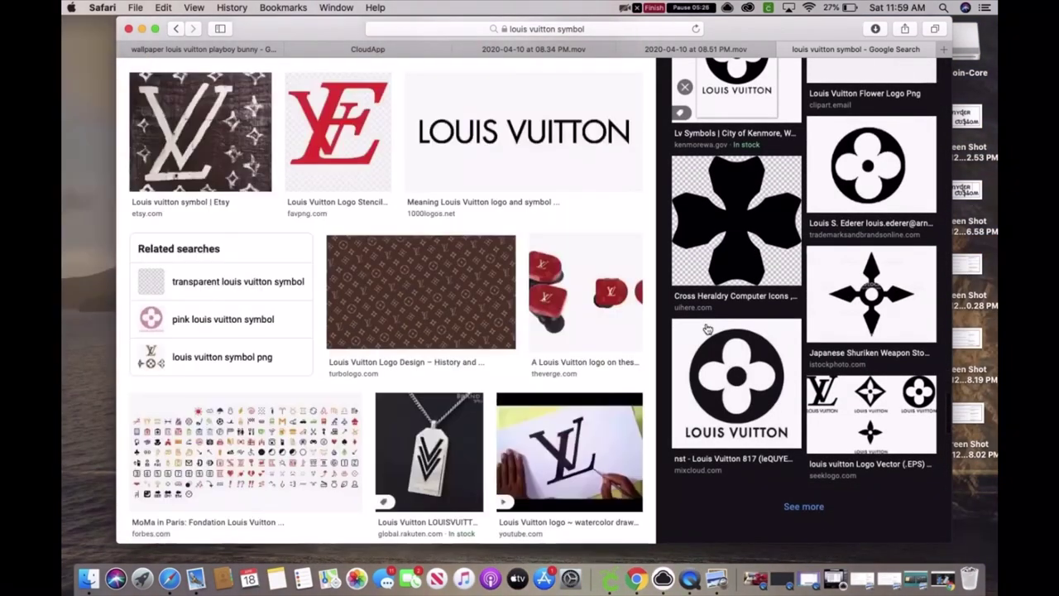
pyautogui.scroll(-5, 708, 317)
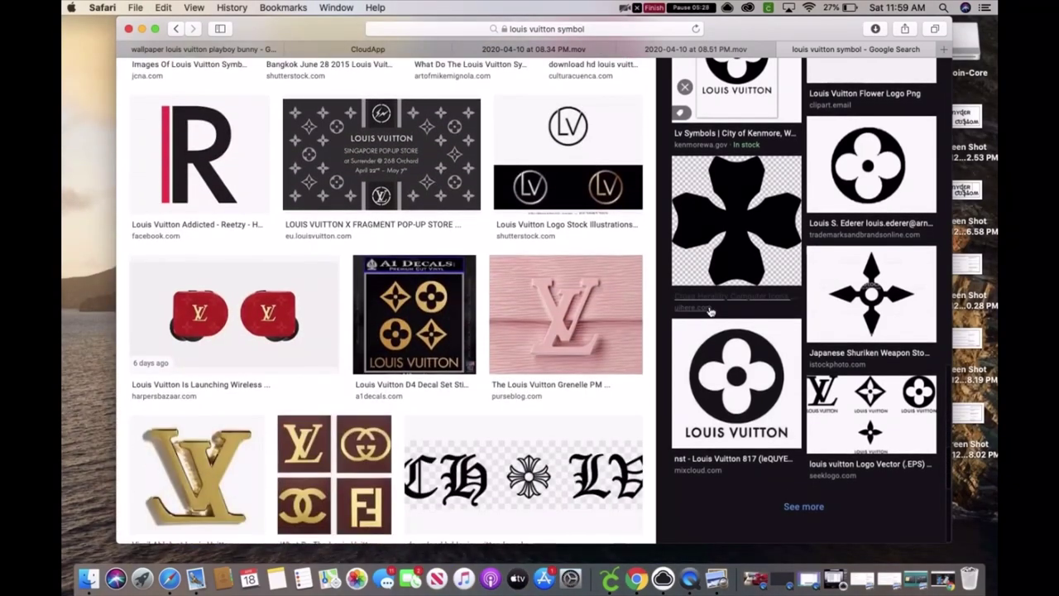
pyautogui.scroll(-10, 709, 311)
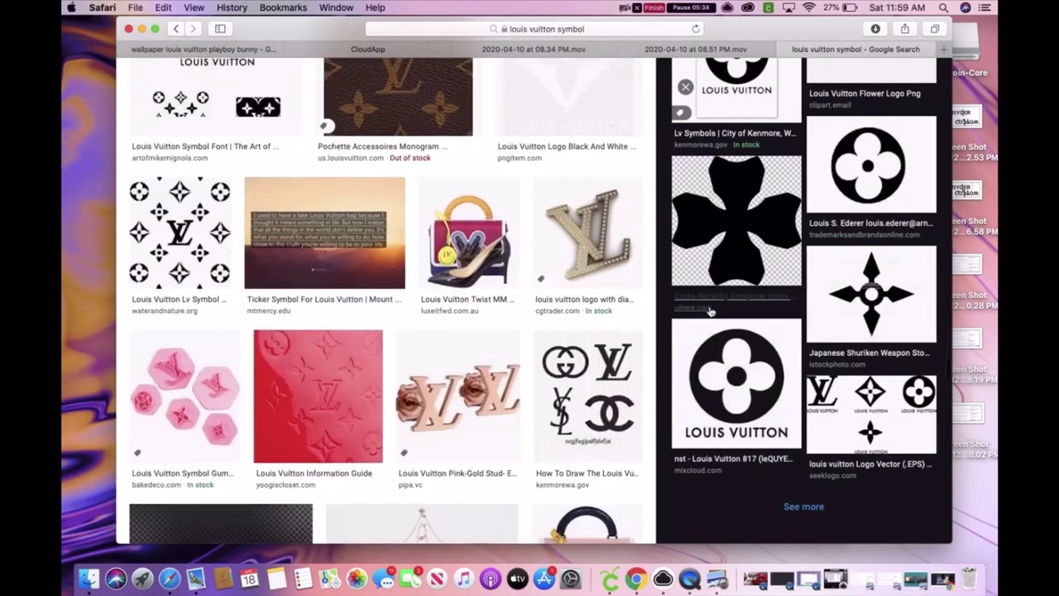
pyautogui.scroll(-12, 709, 311)
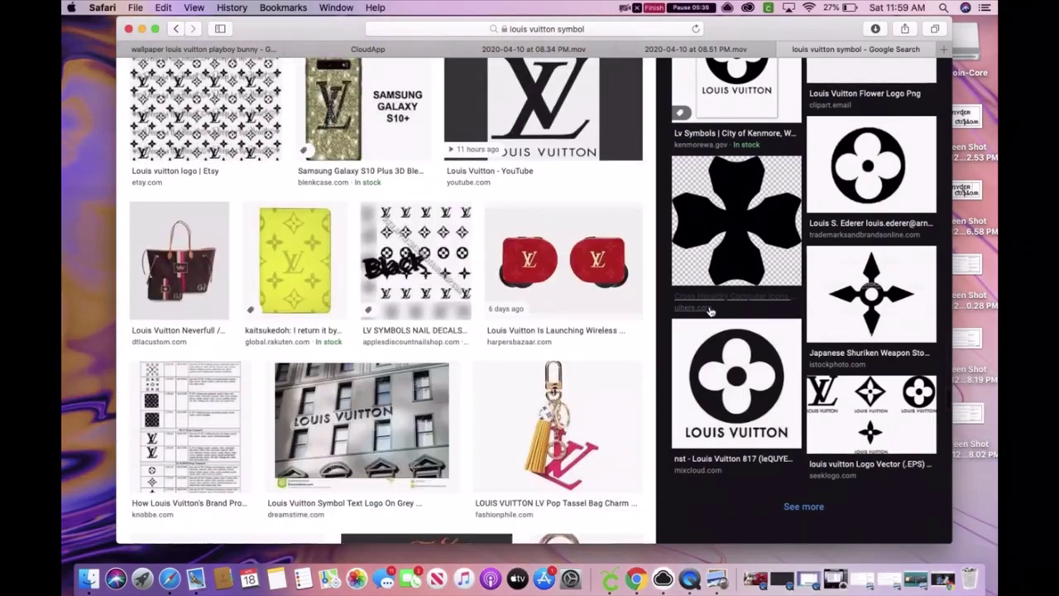
pyautogui.scroll(-15, 709, 311)
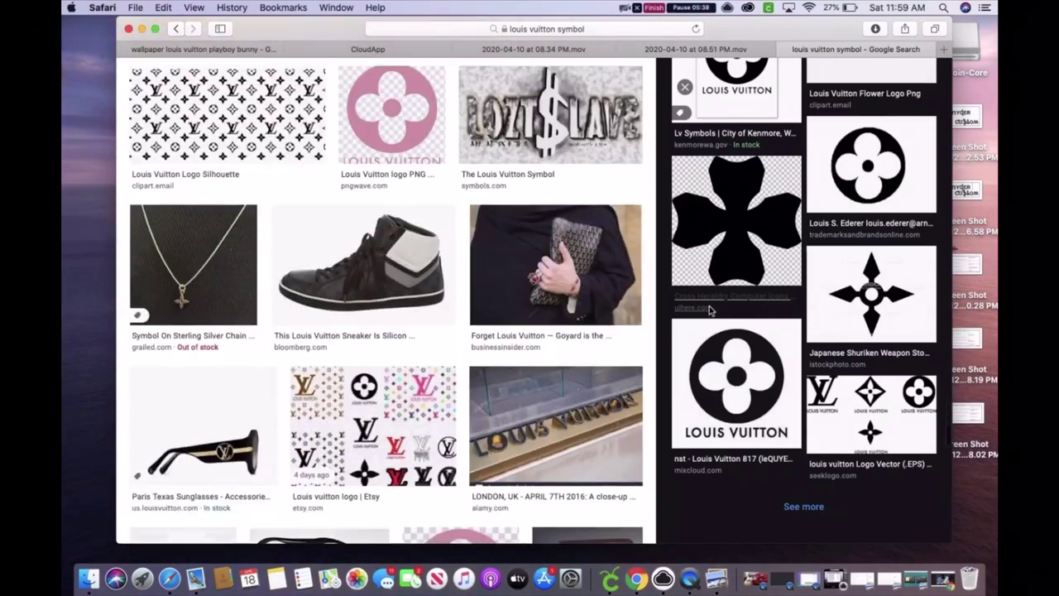
pyautogui.scroll(-2, 709, 310)
pyautogui.click(749, 240)
pyautogui.scroll(-5, 807, 131)
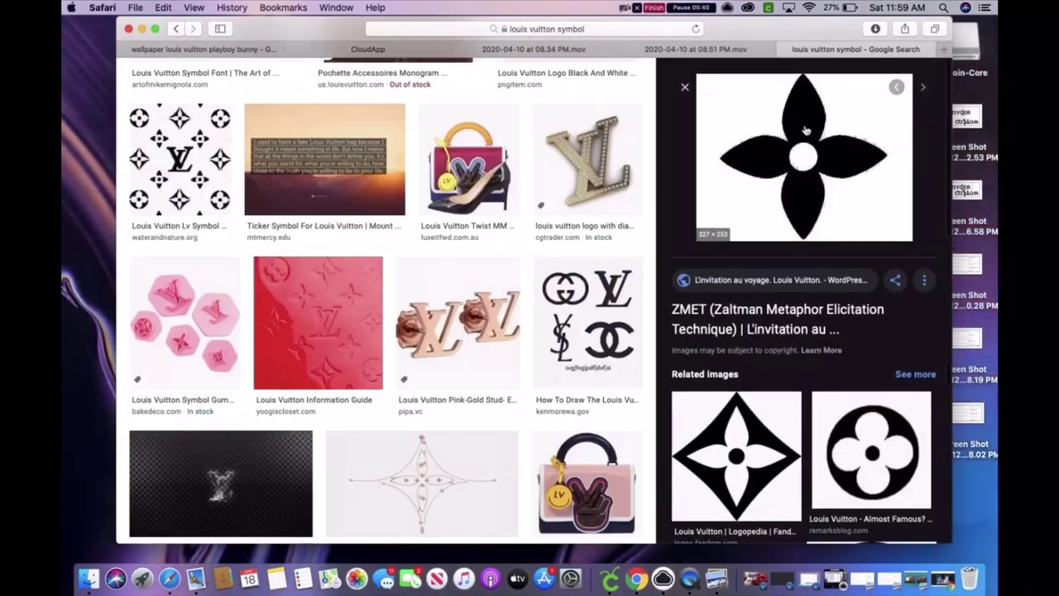
pyautogui.scroll(1, 795, 149)
# Step: Save the black four-petal flower image to the Downloads folder under the name Louis diamond Stencil
pyautogui.rightClick(792, 154)
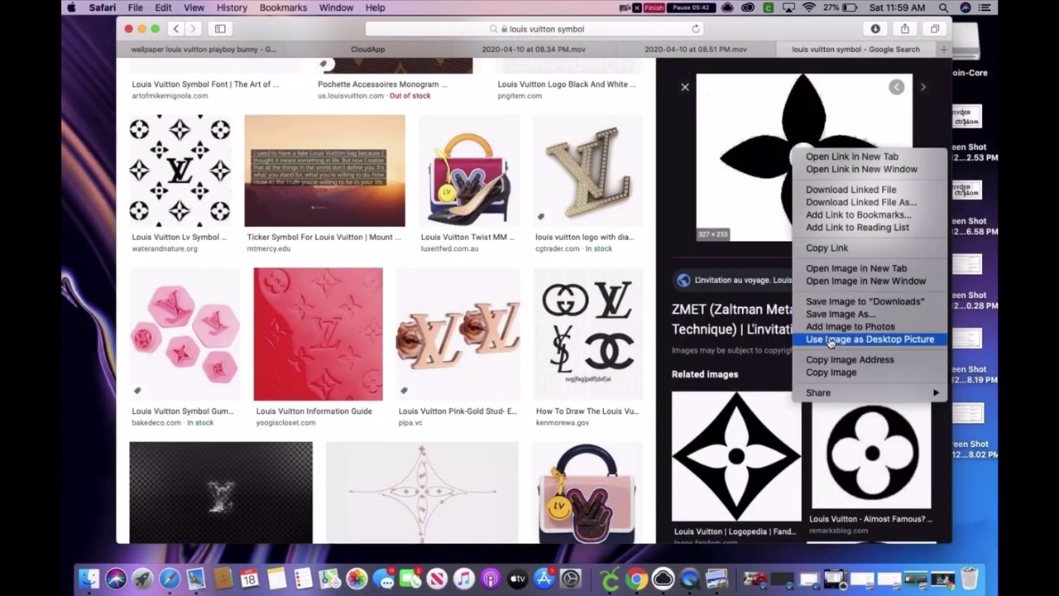
pyautogui.click(848, 315)
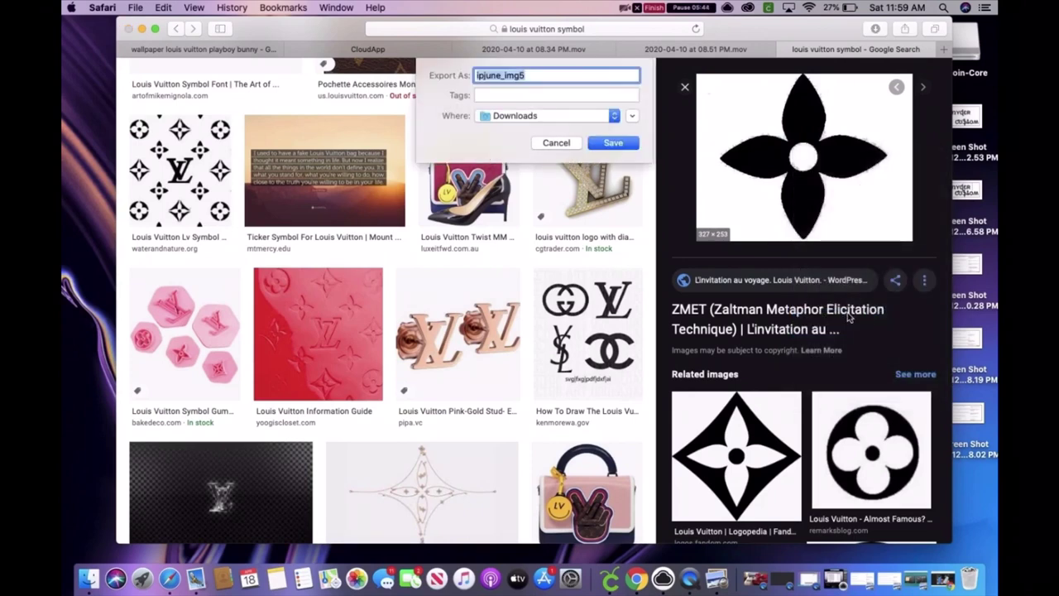
pyautogui.press('BackSpace')
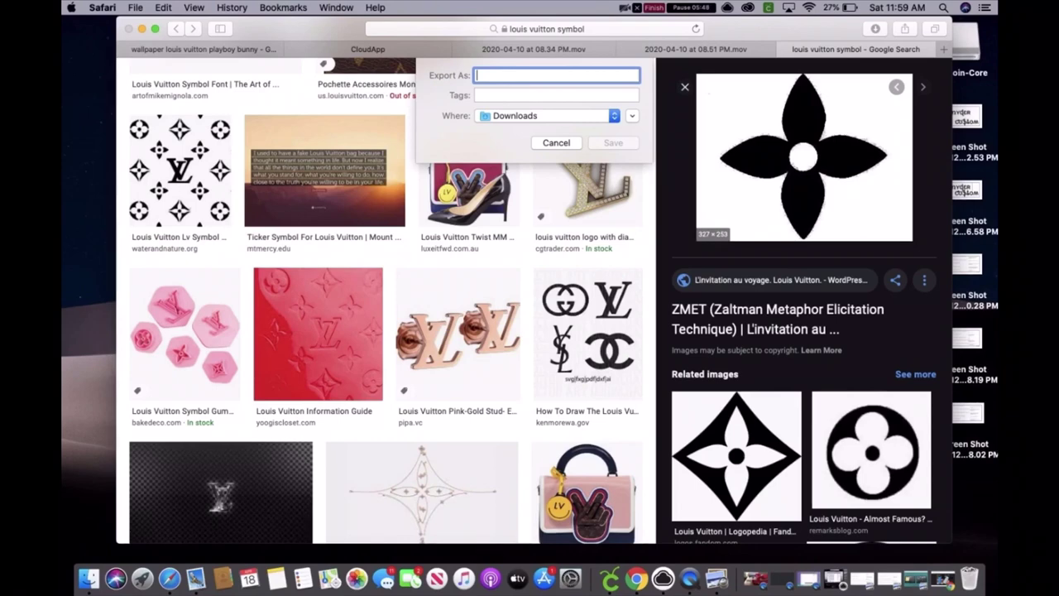
pyautogui.write('Louis diam')
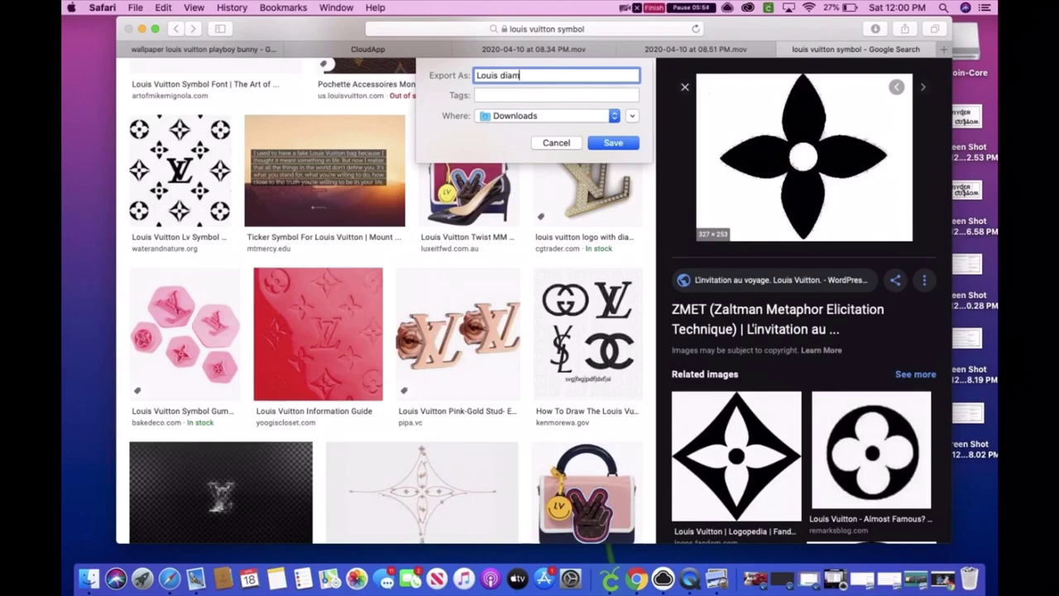
pyautogui.write('ond Stencil')
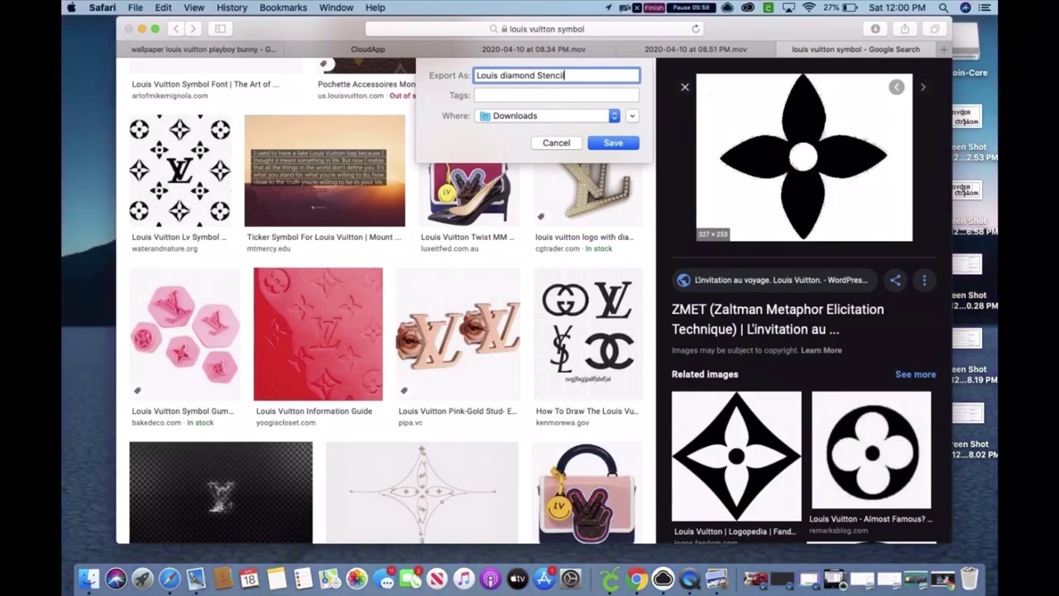
pyautogui.click(613, 143)
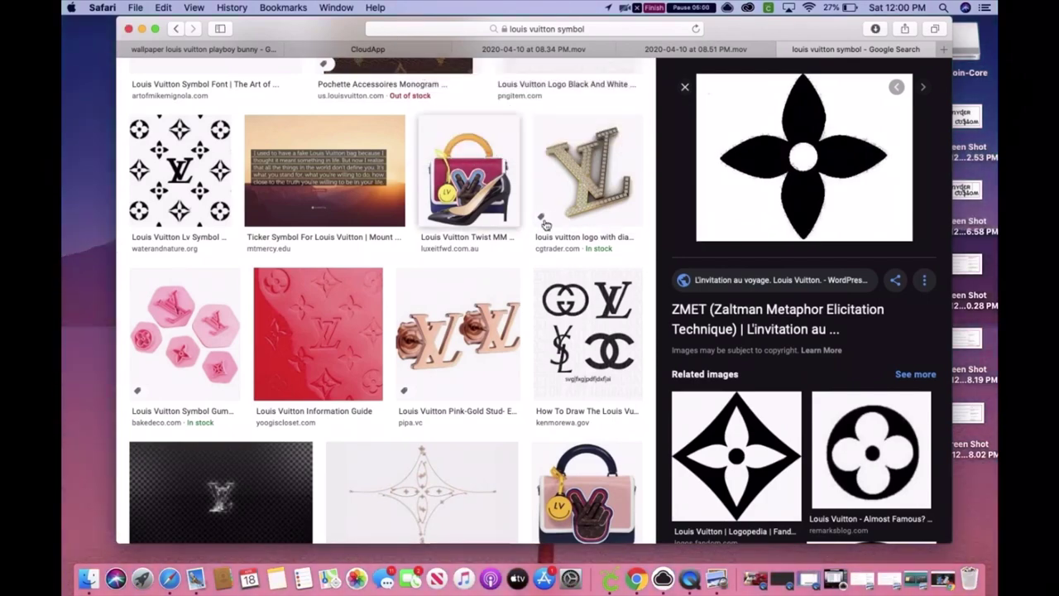
# Step: Switch to Cricut Design Space and load the Louis diamond Stencil file from the Downloads folder as a new image upload
pyautogui.click(605, 582)
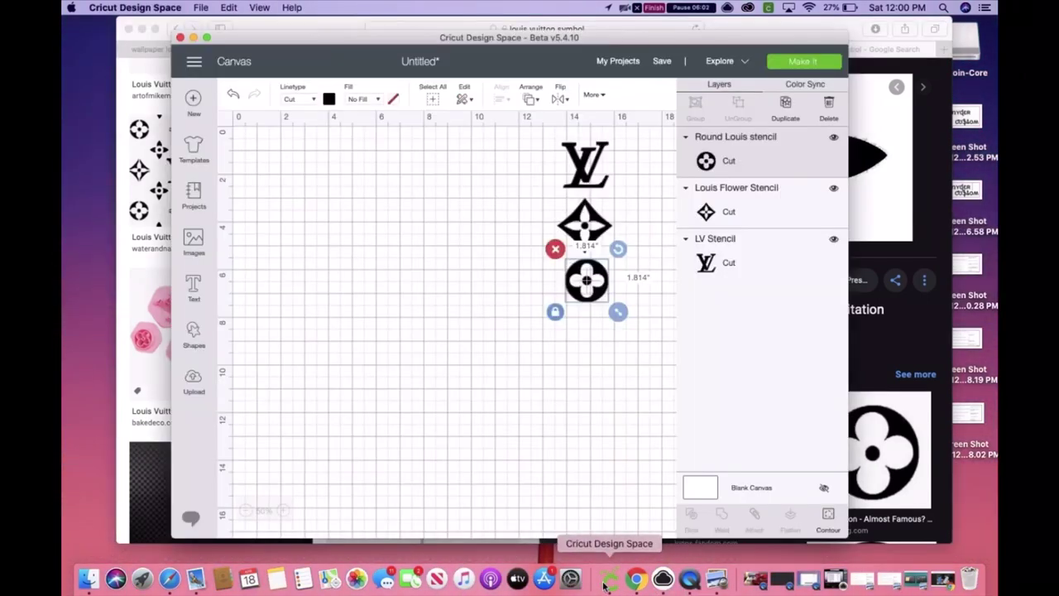
pyautogui.click(393, 352)
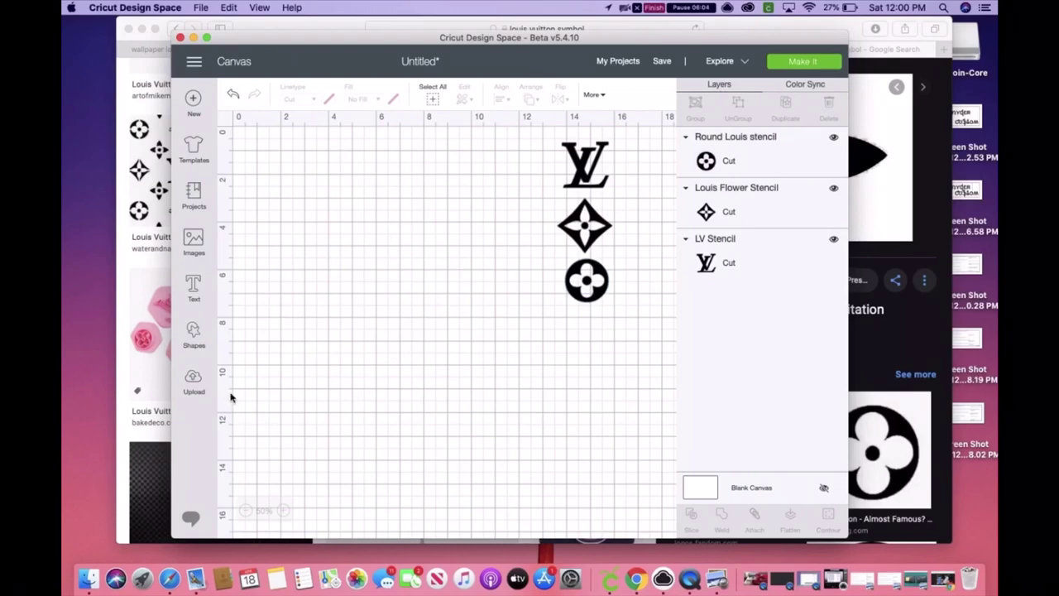
pyautogui.click(191, 380)
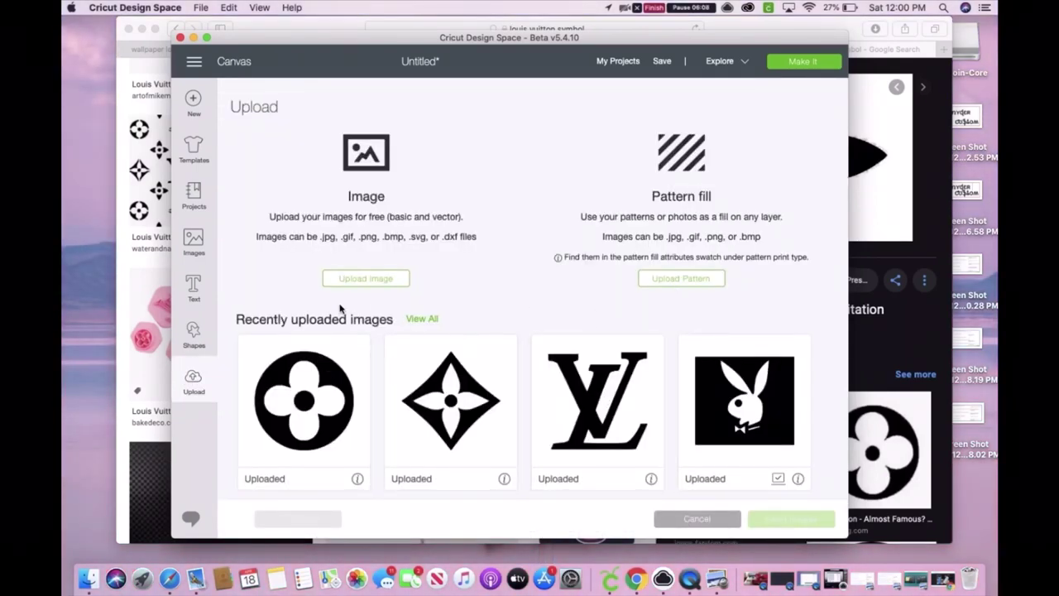
pyautogui.click(390, 285)
pyautogui.click(544, 293)
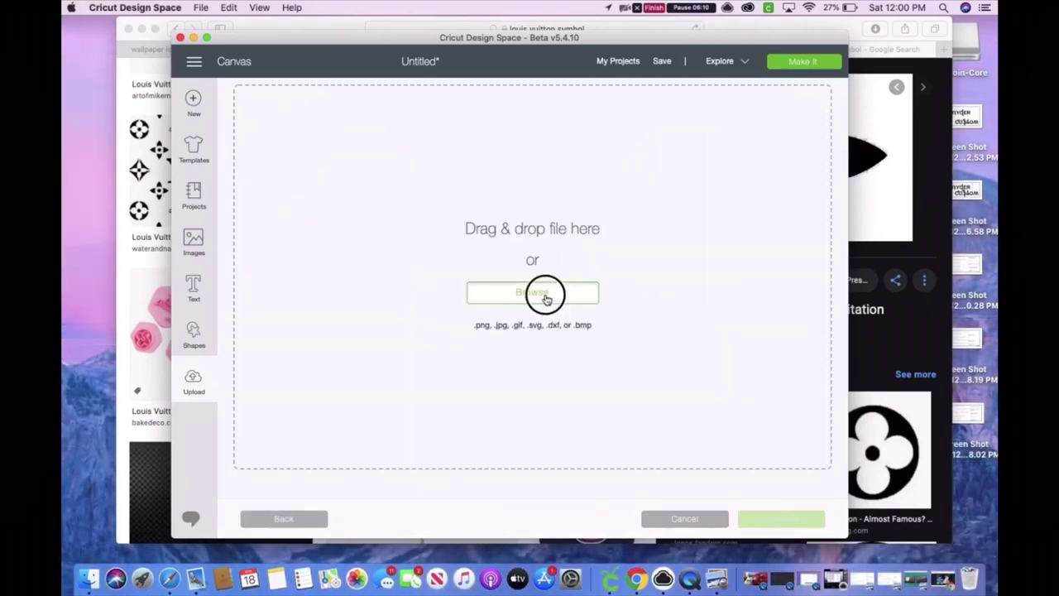
pyautogui.scroll(-15, 425, 213)
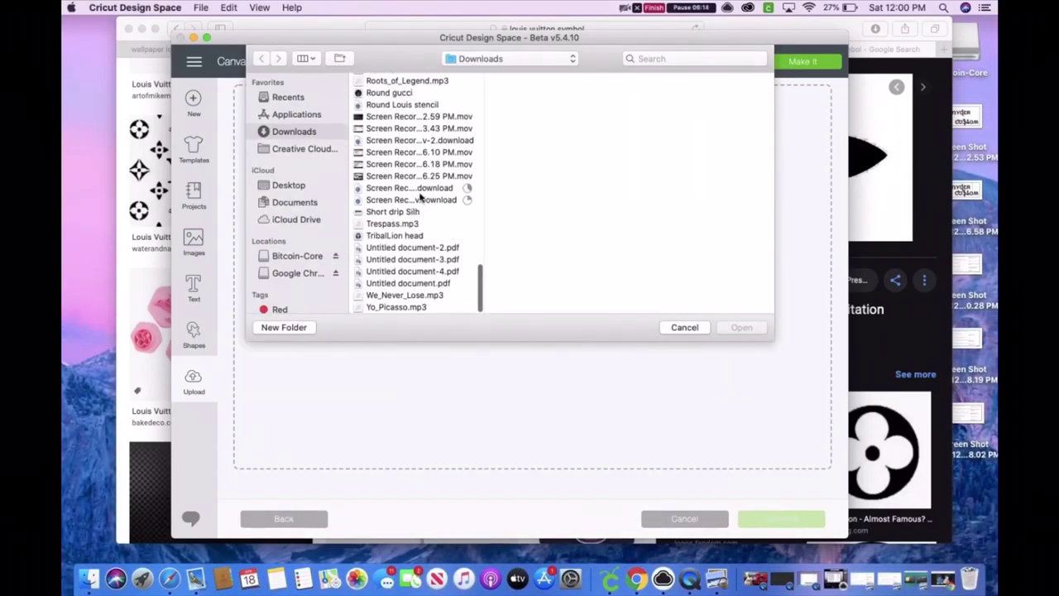
pyautogui.scroll(3, 420, 196)
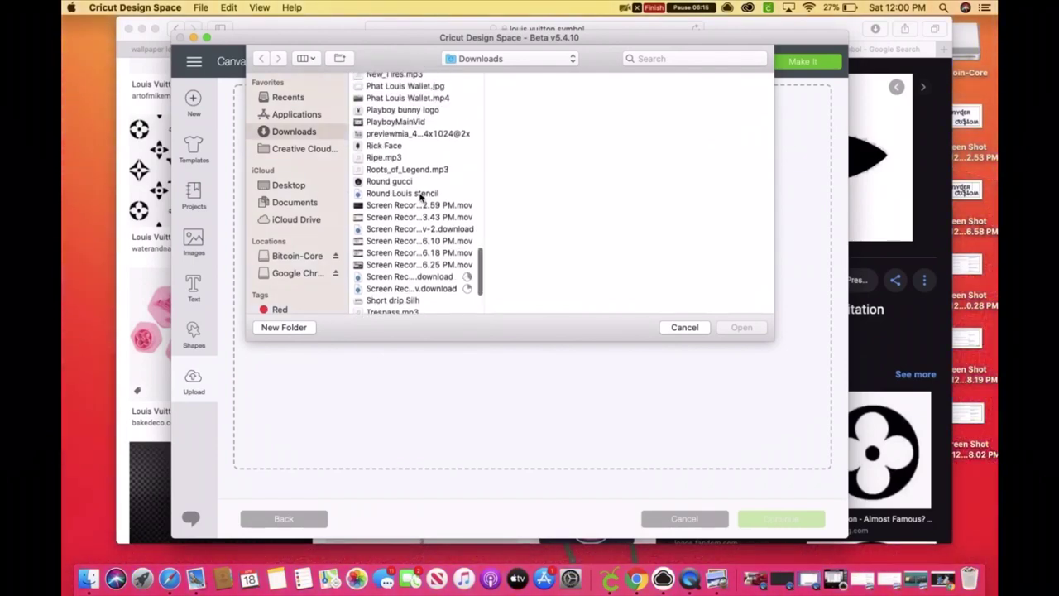
pyautogui.scroll(3, 421, 197)
pyautogui.scroll(3, 401, 152)
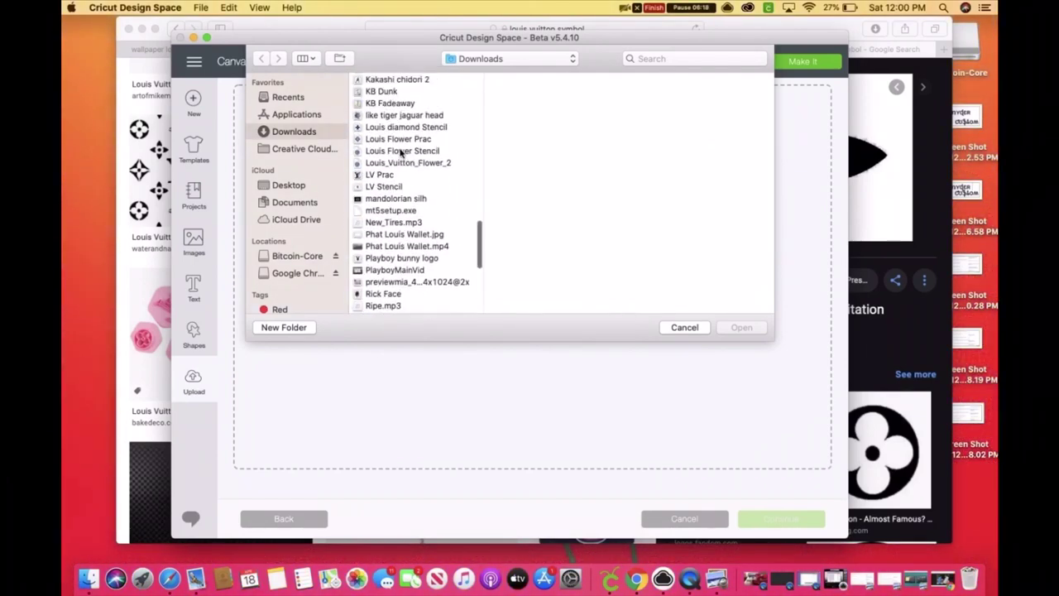
pyautogui.scroll(1, 404, 160)
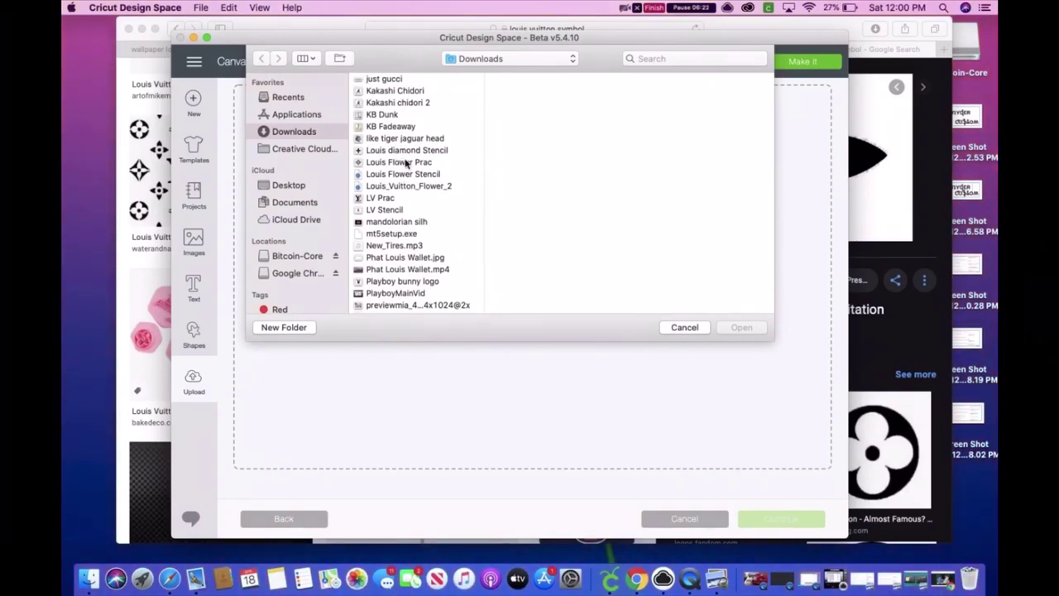
pyautogui.click(412, 151)
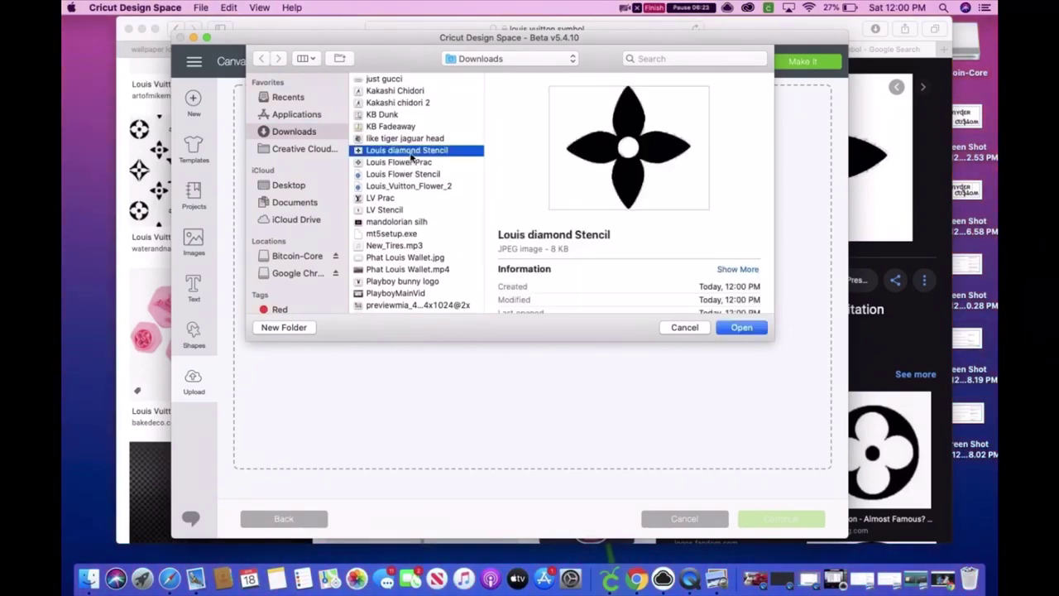
pyautogui.click(740, 328)
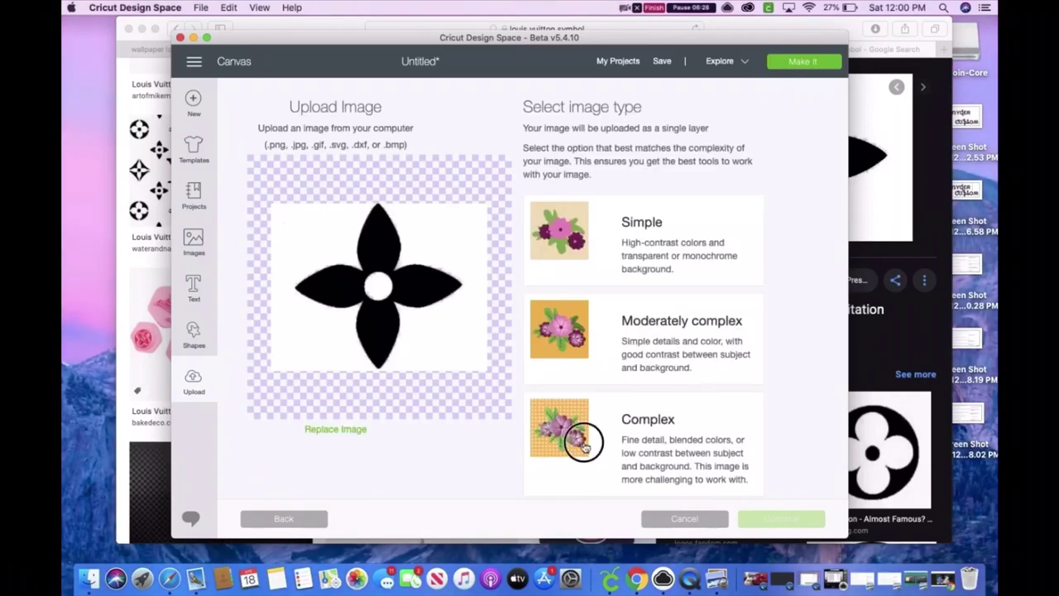
# Step: Try to prepare the four-petal flower upload as a Complex image by erasing its white background
pyautogui.click(583, 445)
pyautogui.click(778, 519)
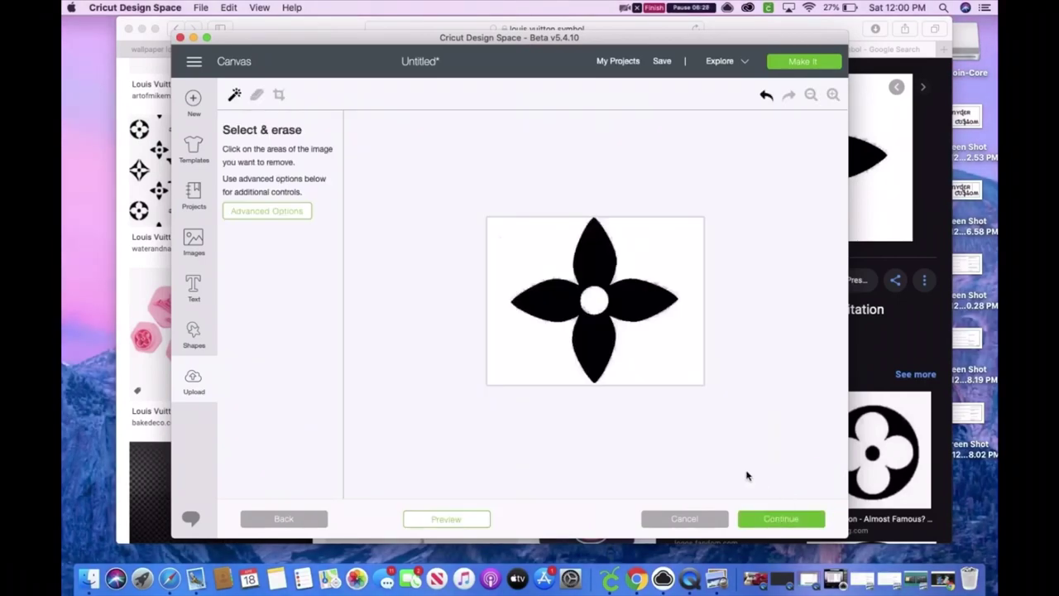
pyautogui.click(640, 356)
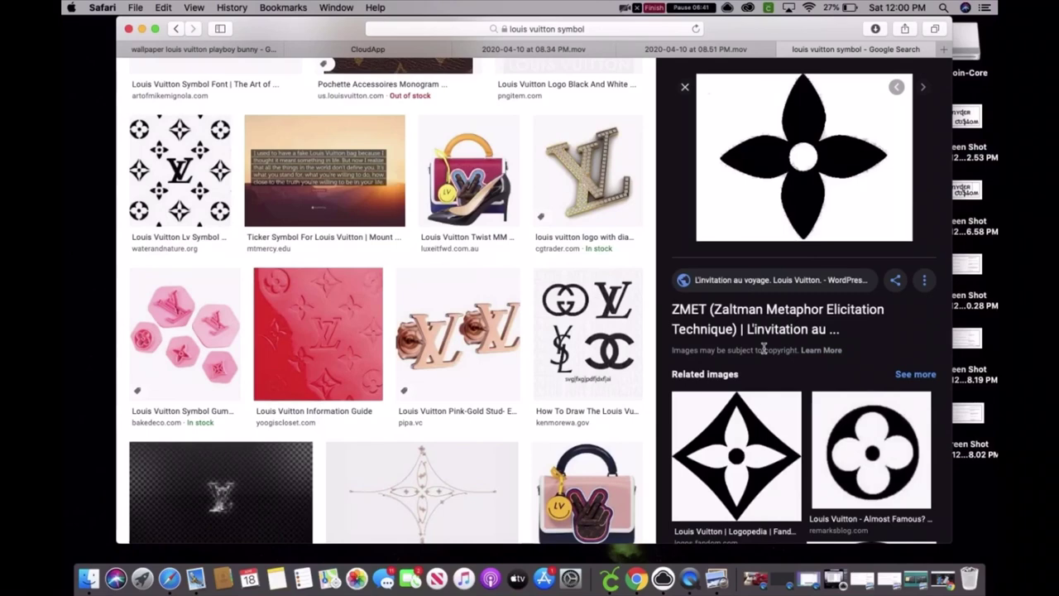
# Step: Switch to Safari and save the related Louis Vuitton Sq Vinyl Decal Sticker image from iRockDecals to the Downloads folder under its suggested name
pyautogui.scroll(-2, 763, 349)
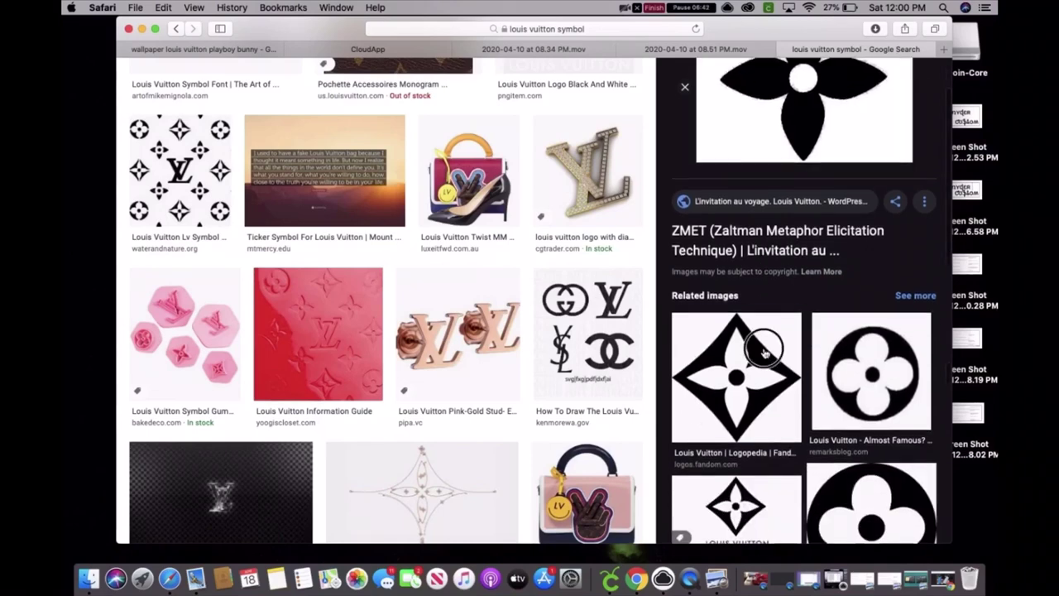
pyautogui.click(761, 348)
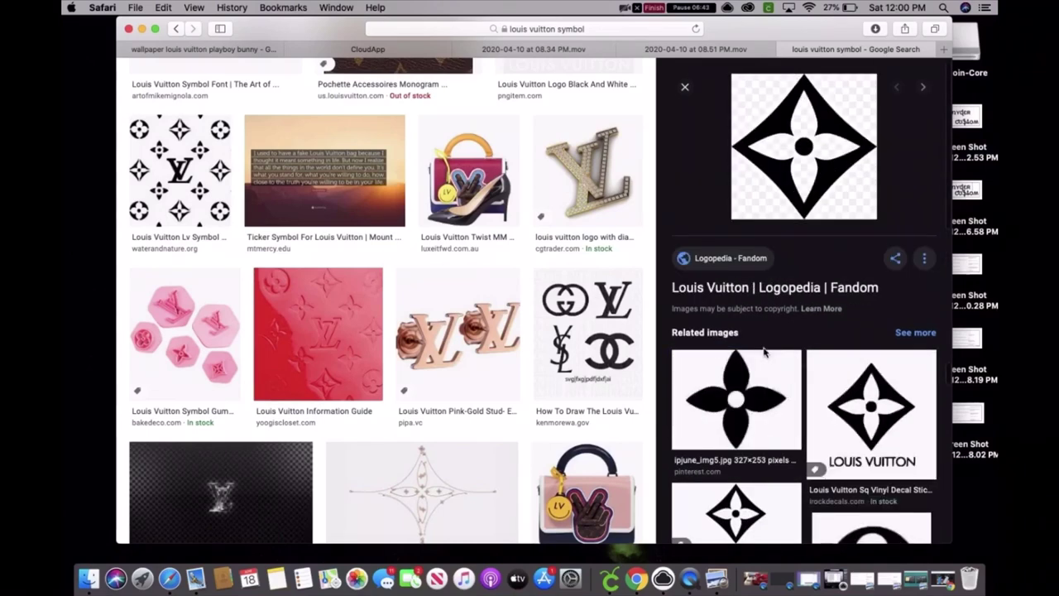
pyautogui.click(874, 392)
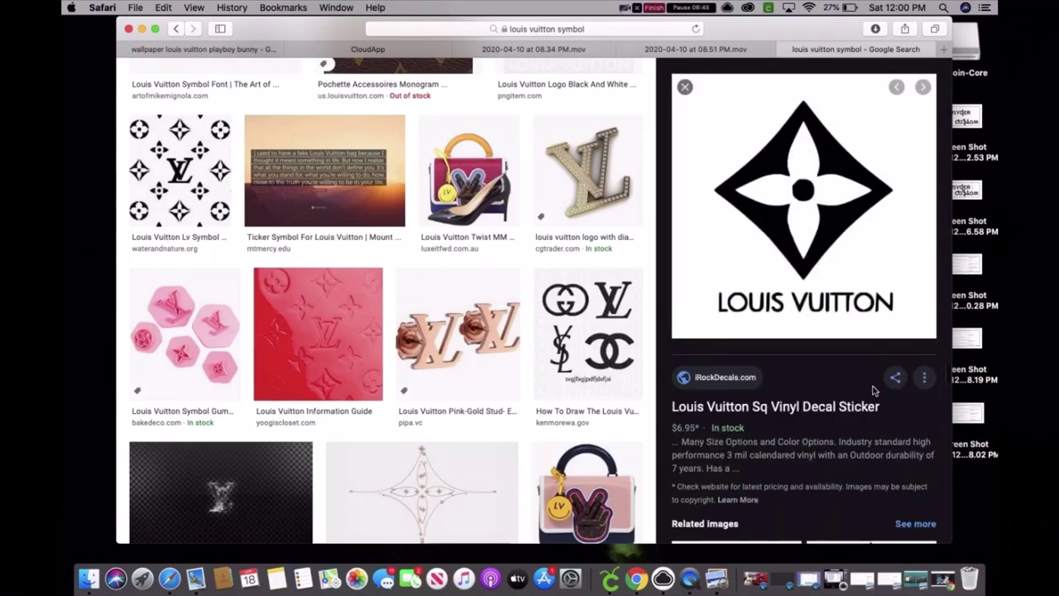
pyautogui.rightClick(807, 239)
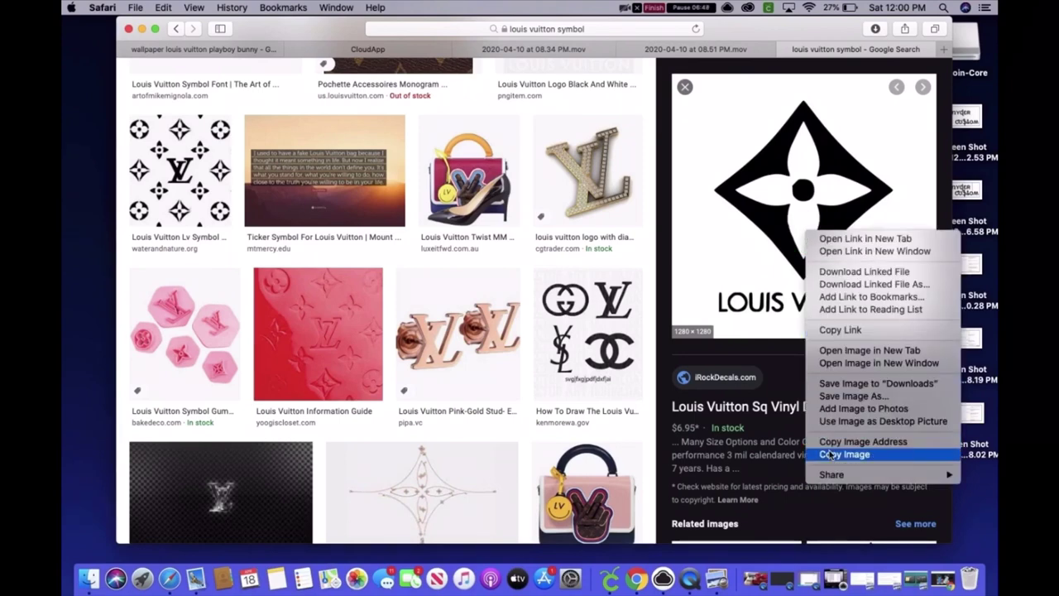
pyautogui.click(844, 398)
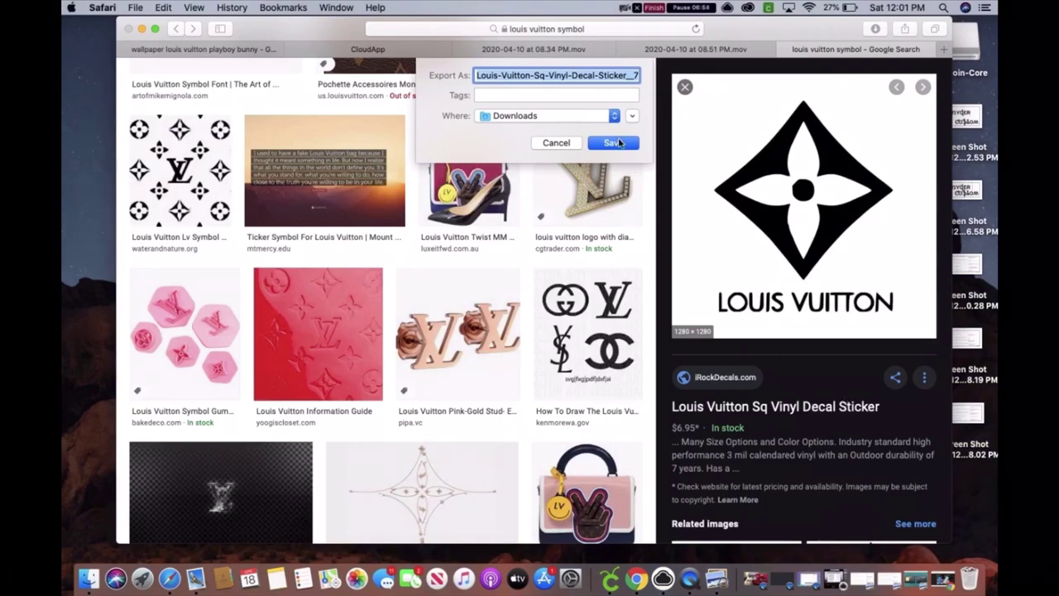
pyautogui.click(619, 143)
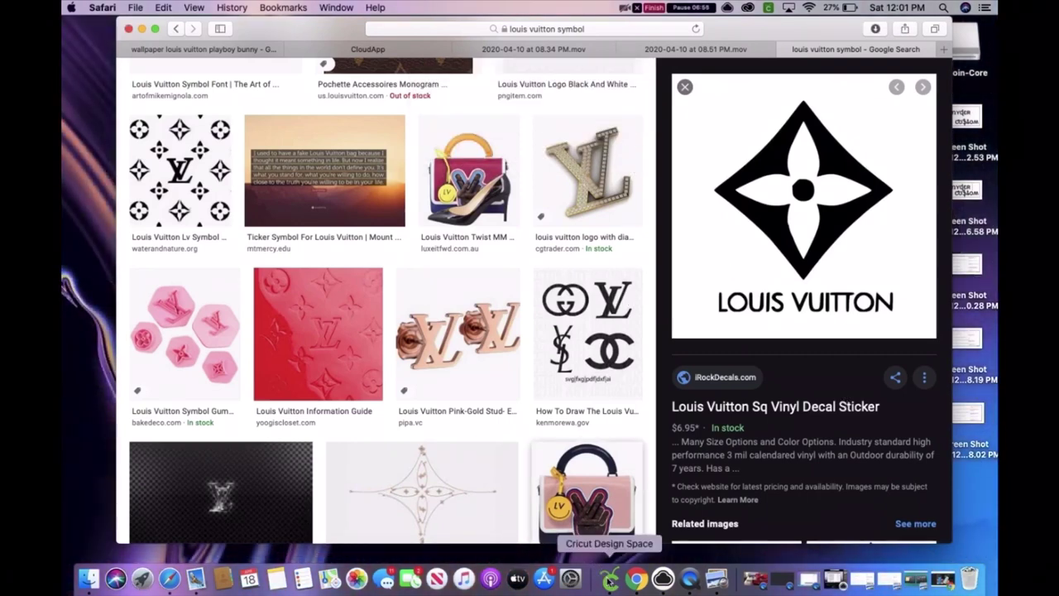
# Step: Switch to Cricut Design Space and load the Louis-Vuitton-Sq-Vinyl-Decal-Sticker file from the Downloads folder as a new image upload
pyautogui.click(609, 579)
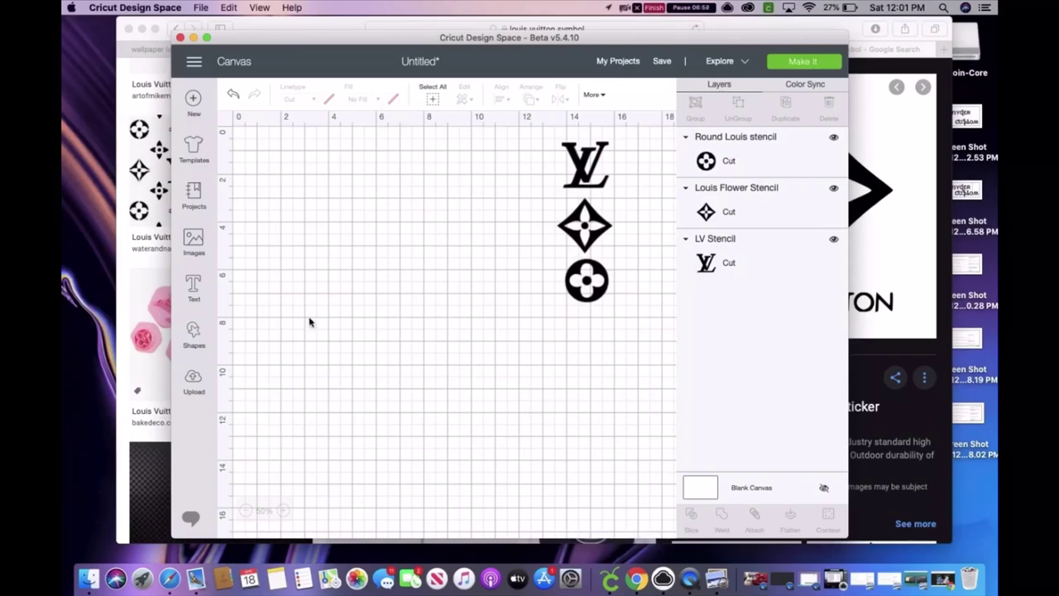
pyautogui.click(193, 381)
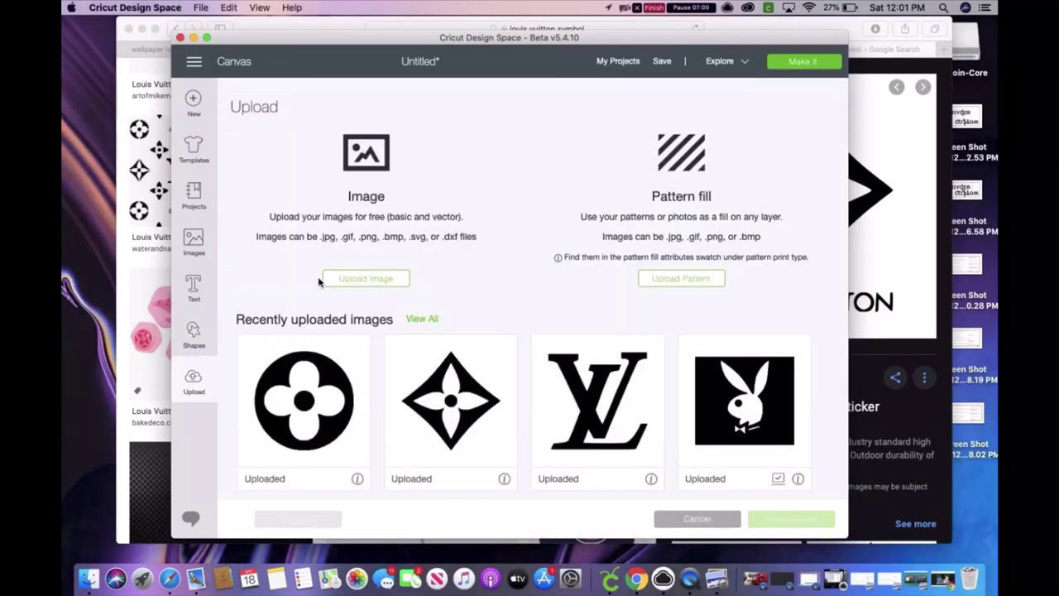
pyautogui.click(388, 279)
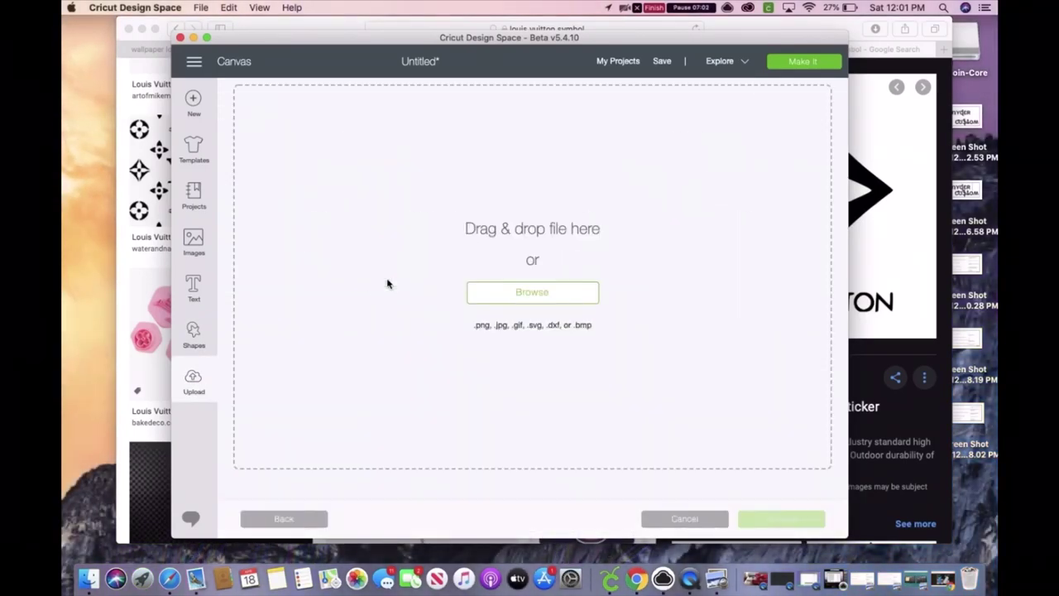
pyautogui.click(503, 293)
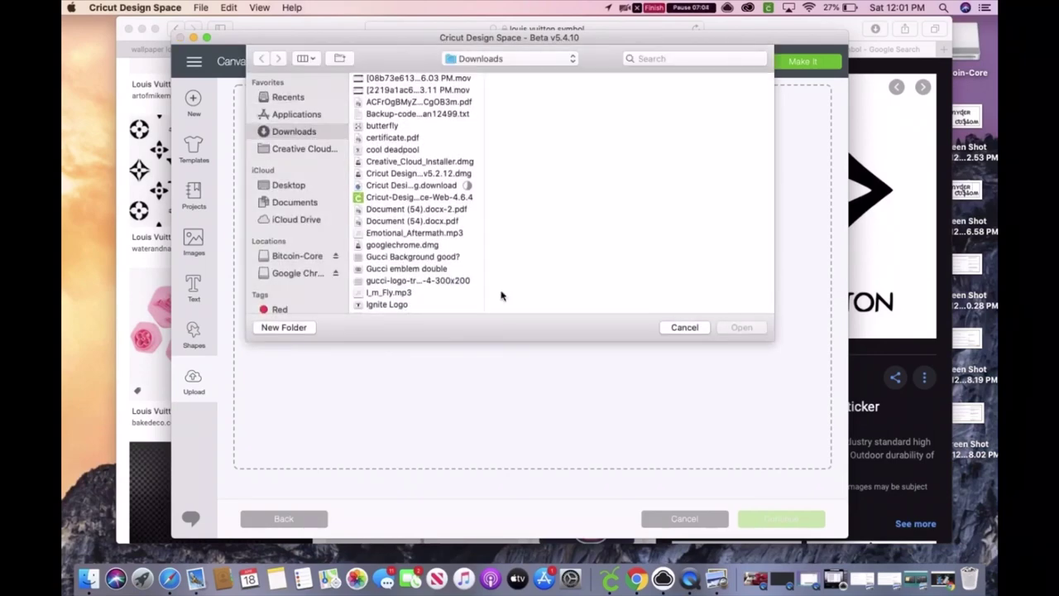
pyautogui.scroll(-10, 439, 270)
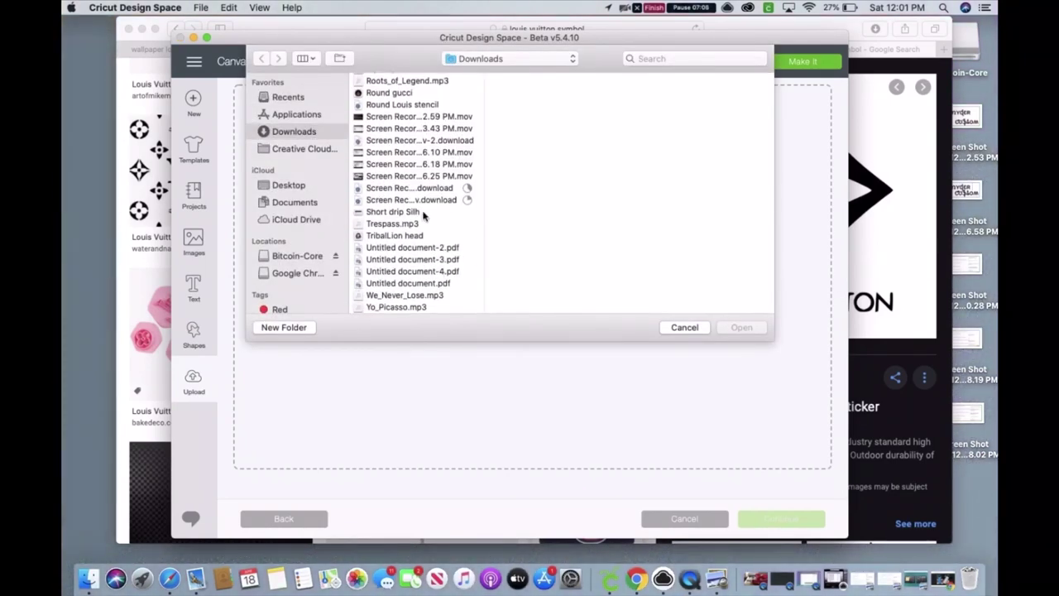
pyautogui.scroll(5, 423, 215)
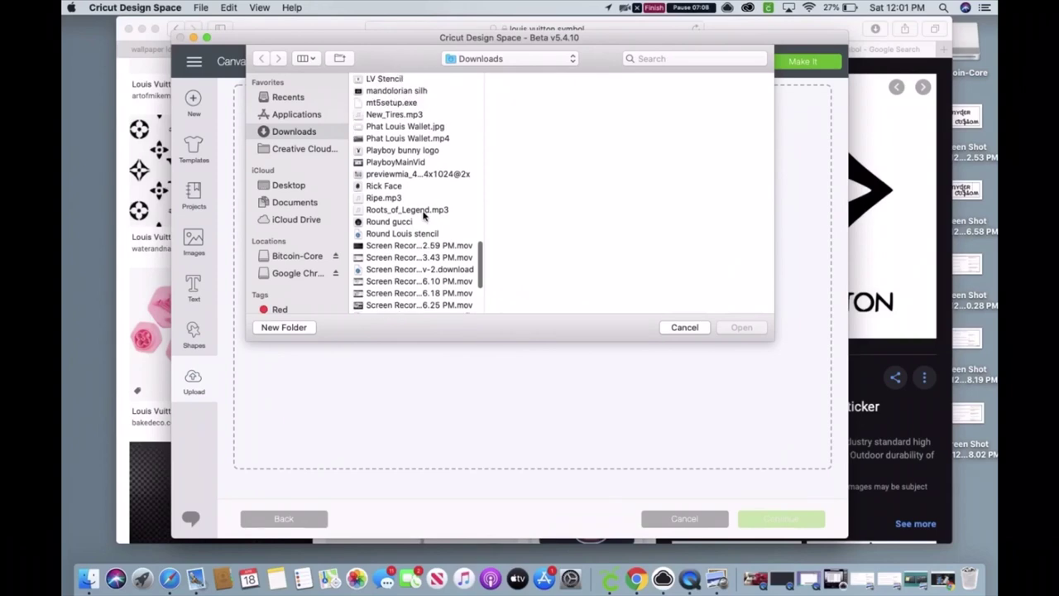
pyautogui.scroll(2, 406, 187)
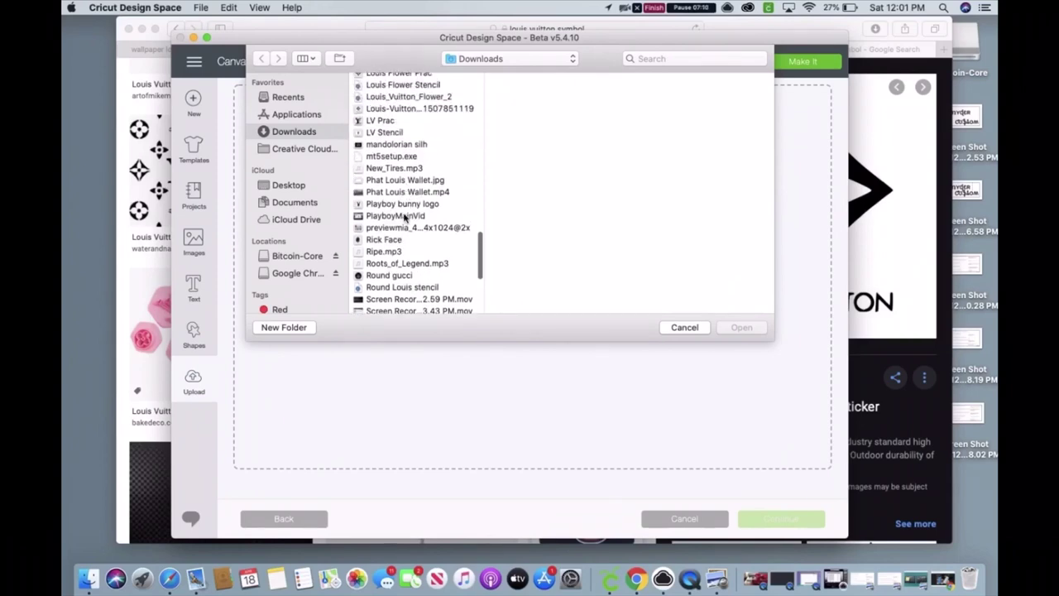
pyautogui.scroll(3, 406, 164)
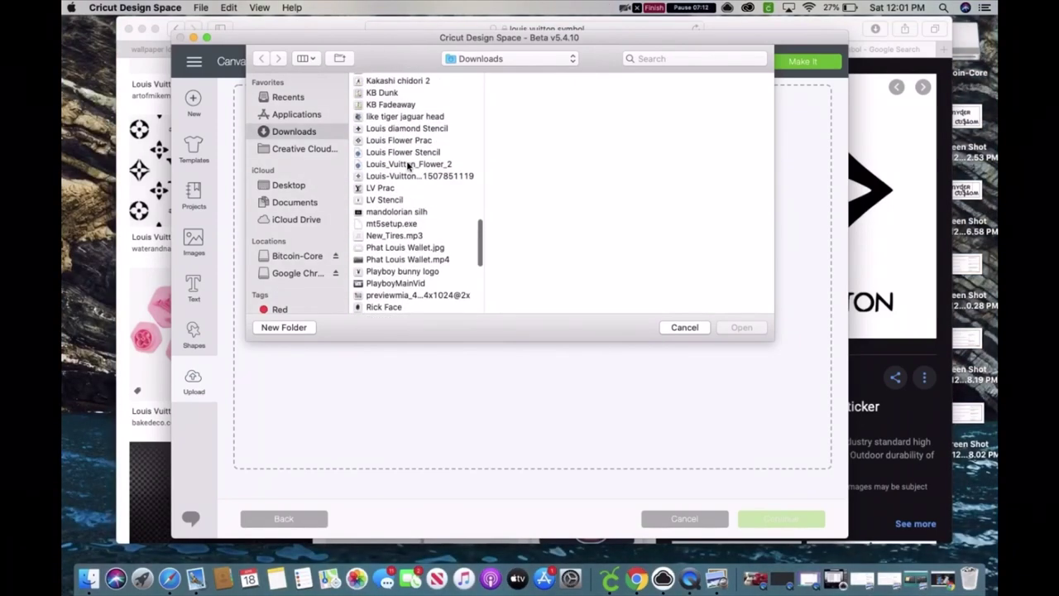
pyautogui.scroll(1, 407, 164)
pyautogui.scroll(-5, 407, 164)
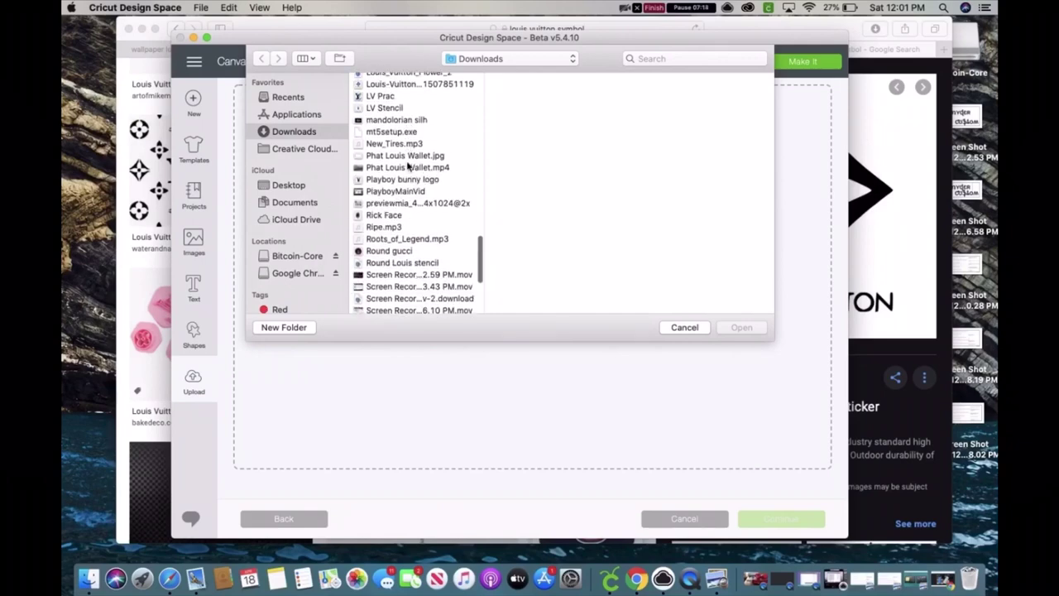
pyautogui.scroll(-4, 407, 166)
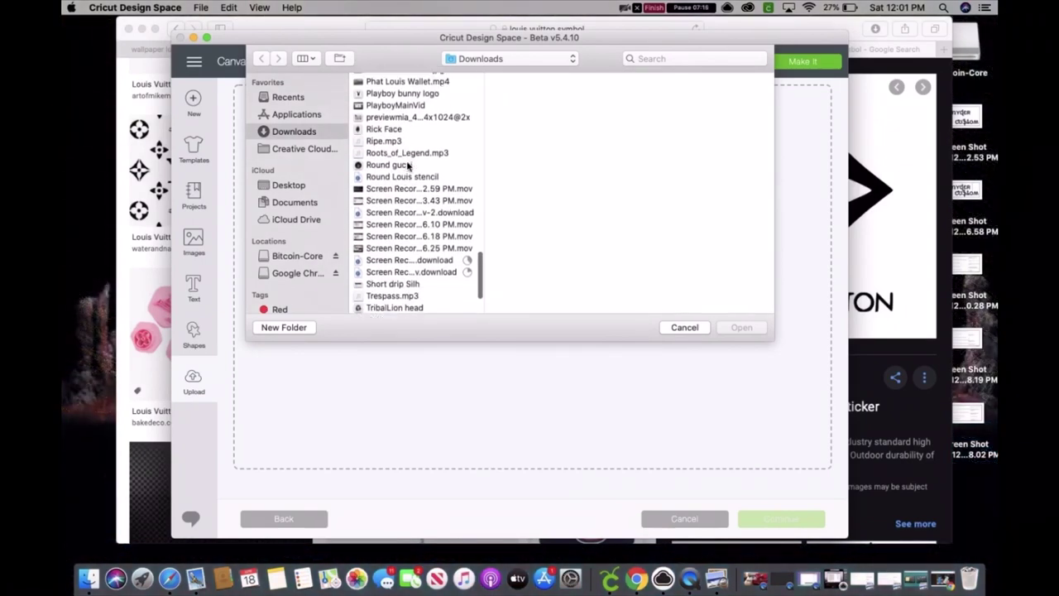
pyautogui.scroll(-3, 407, 167)
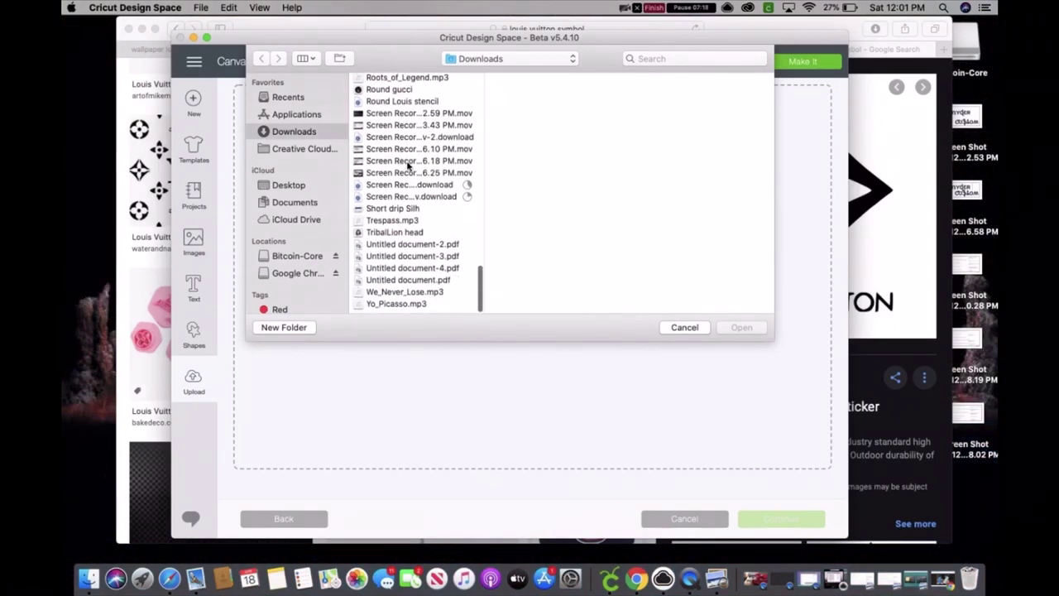
pyautogui.scroll(8, 408, 165)
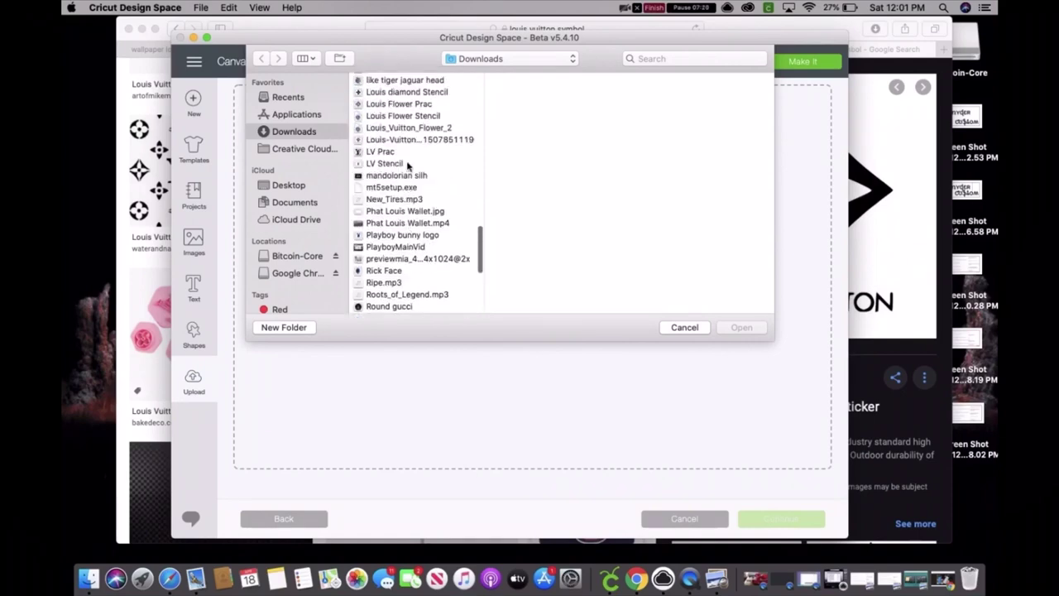
pyautogui.scroll(2, 407, 166)
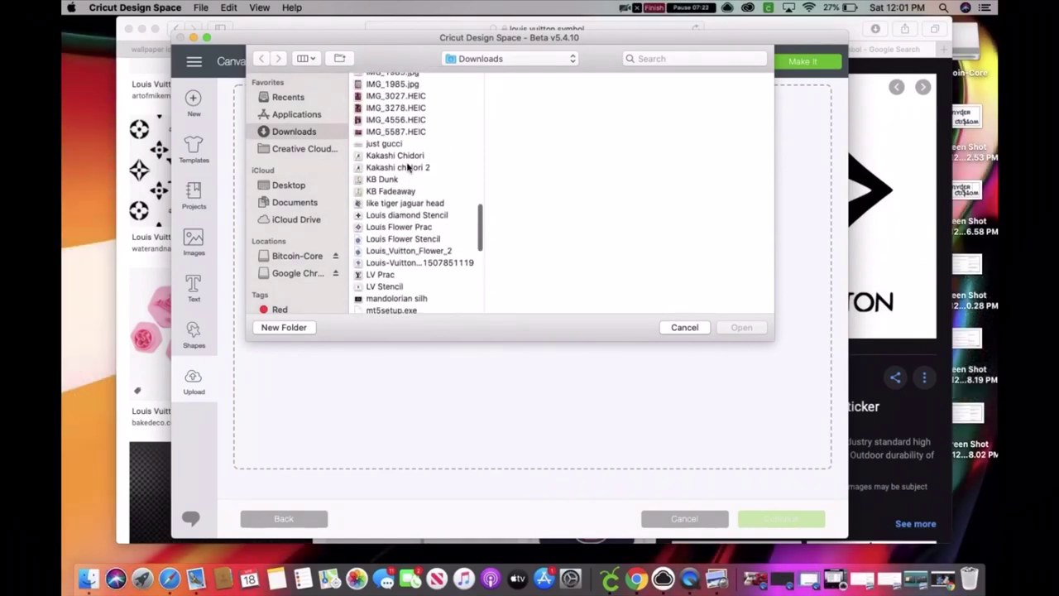
pyautogui.click(408, 263)
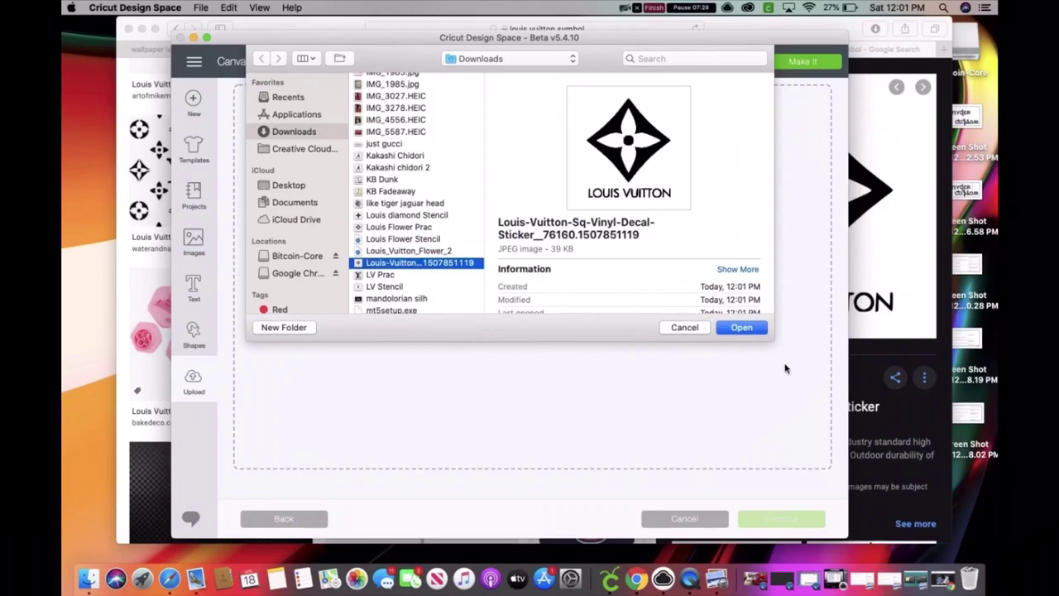
pyautogui.click(745, 329)
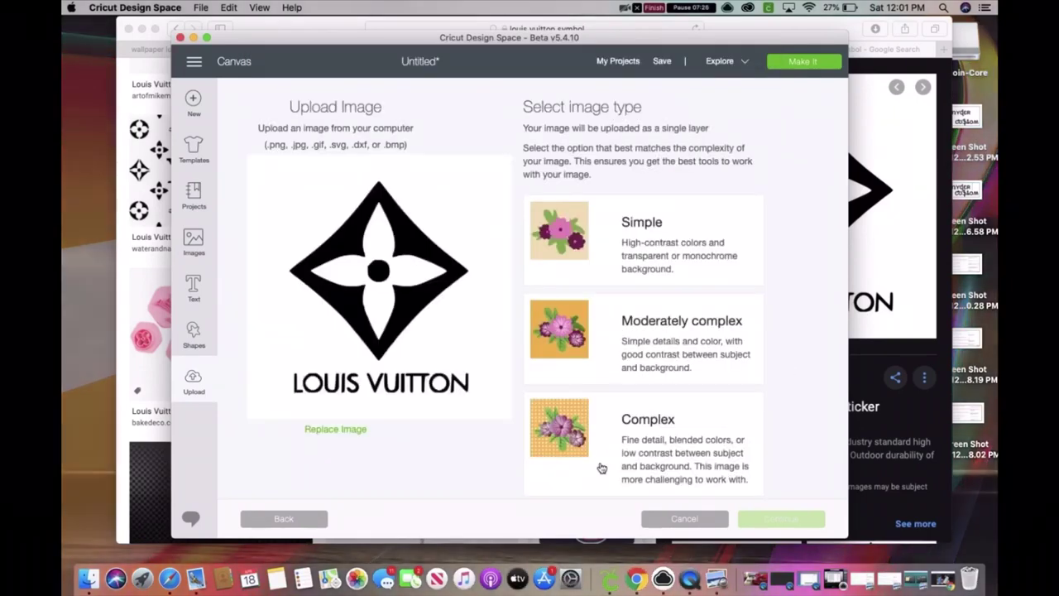
# Step: Set the decal's image type to Complex and try to isolate the white flower by erasing the black diamond and the background
pyautogui.click(598, 465)
pyautogui.click(778, 518)
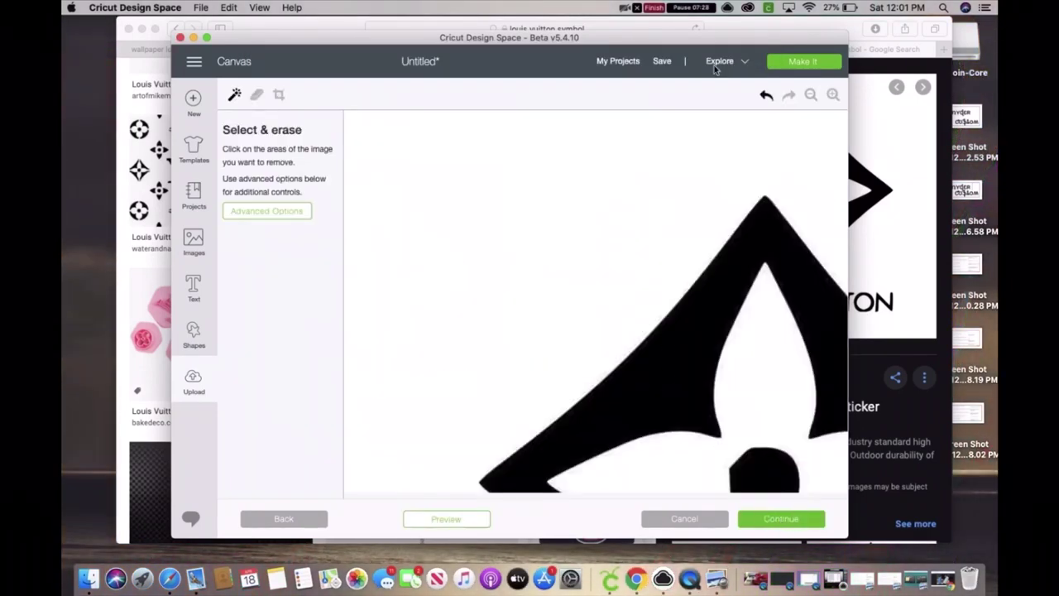
pyautogui.click(812, 96)
pyautogui.click(812, 95)
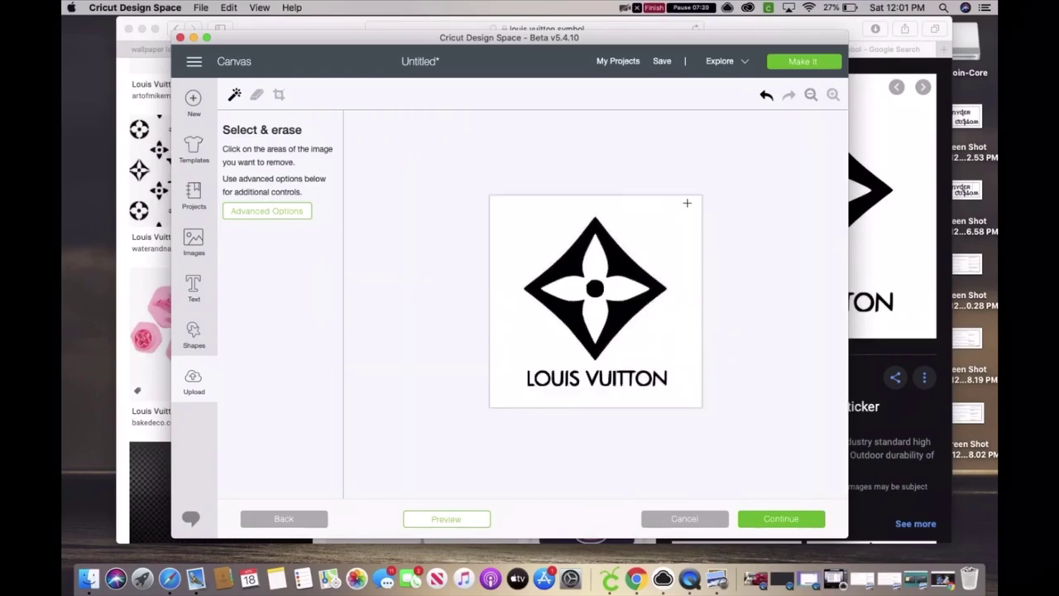
pyautogui.click(619, 317)
pyautogui.click(550, 340)
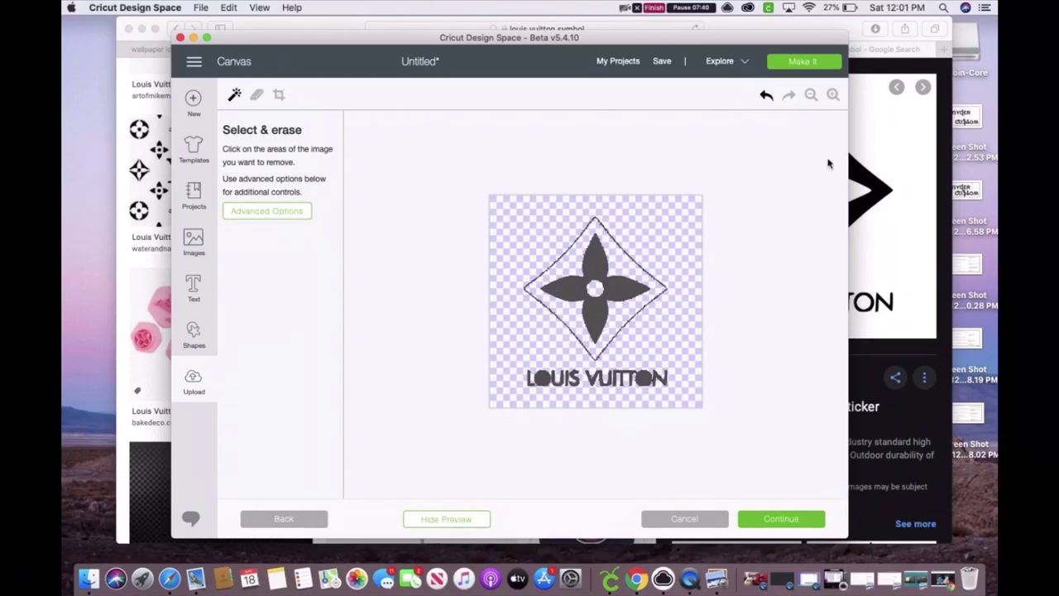
# Step: Examine the erased flower's edges up close in the cut preview, then cancel the decal upload
pyautogui.click(832, 94)
pyautogui.click(833, 94)
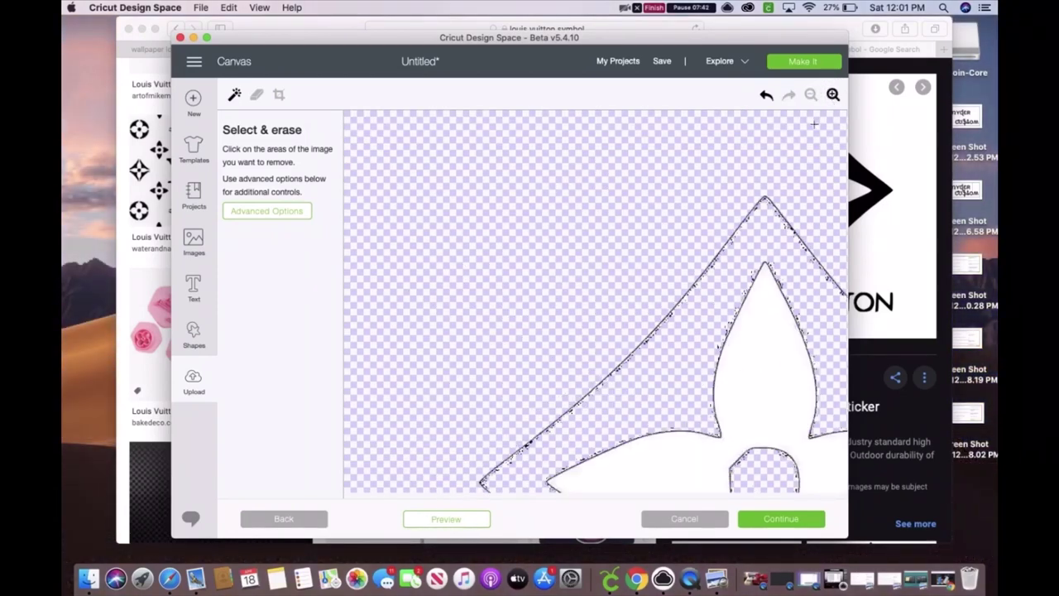
pyautogui.click(469, 522)
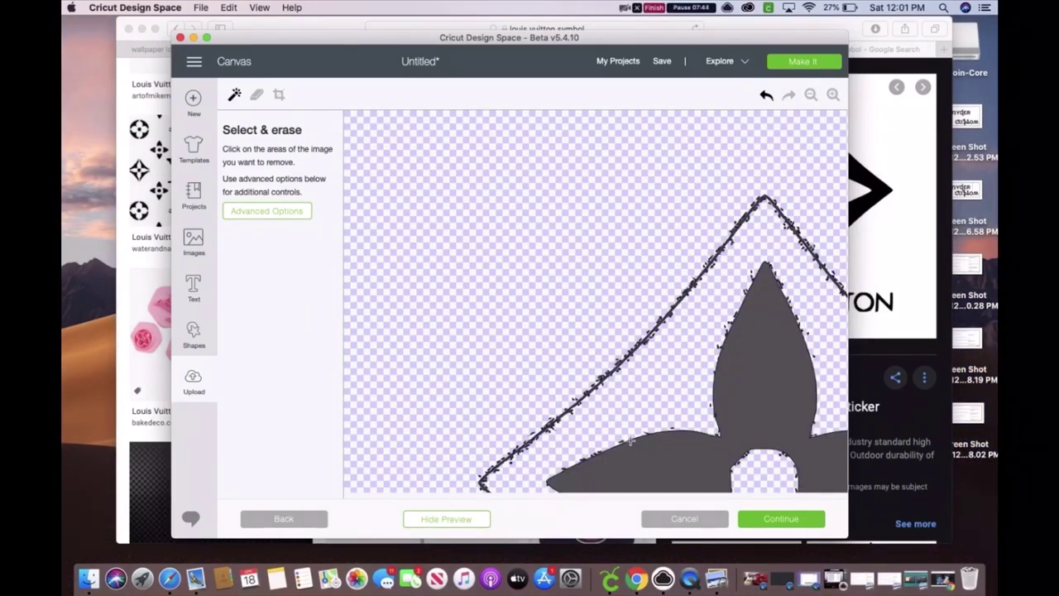
pyautogui.scroll(-5, 630, 441)
pyautogui.hscroll(3, 631, 441)
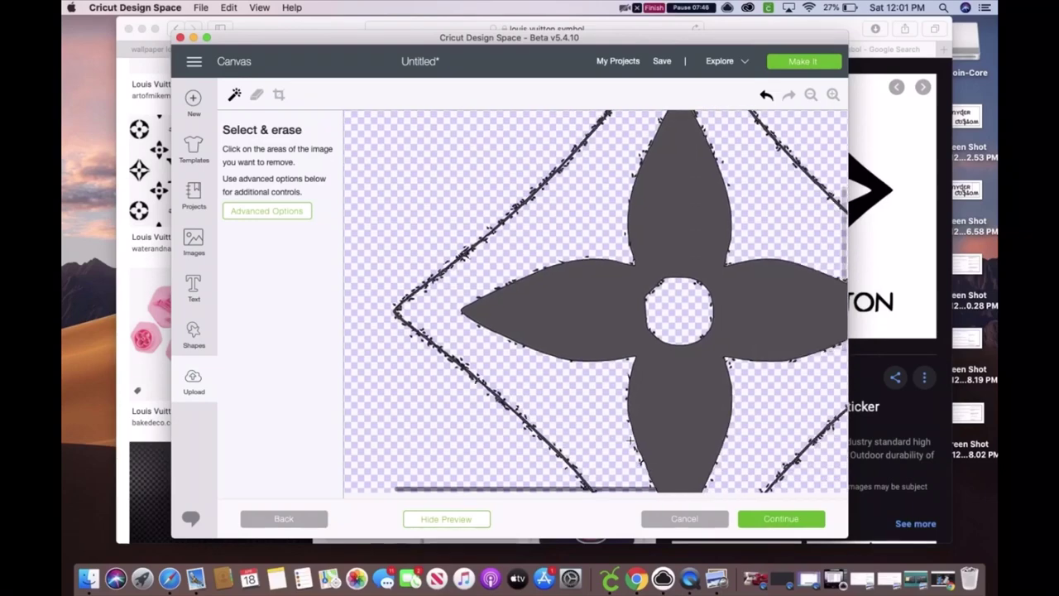
pyautogui.hscroll(3, 630, 441)
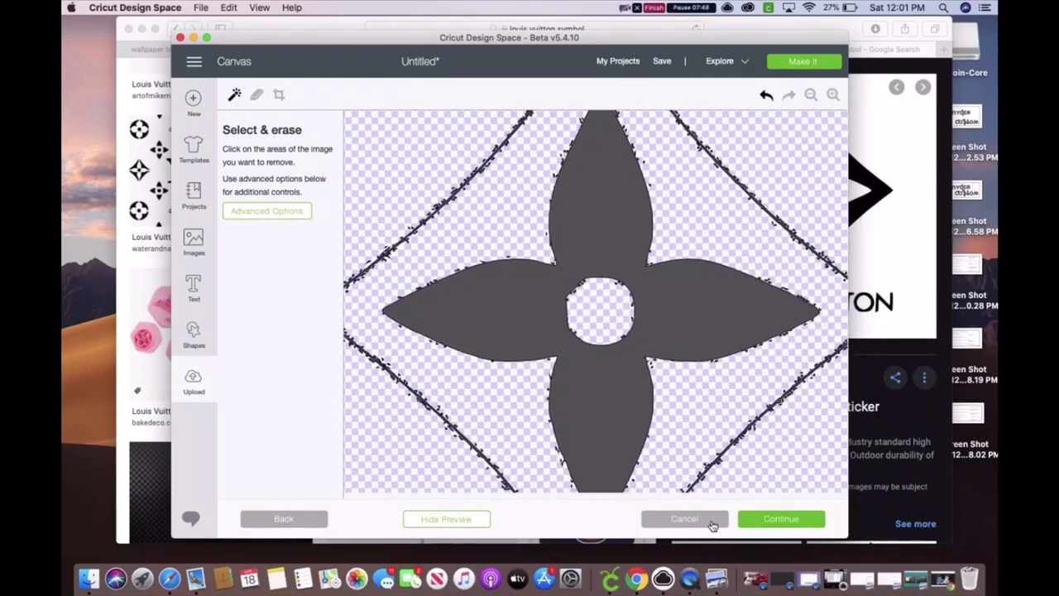
pyautogui.click(684, 519)
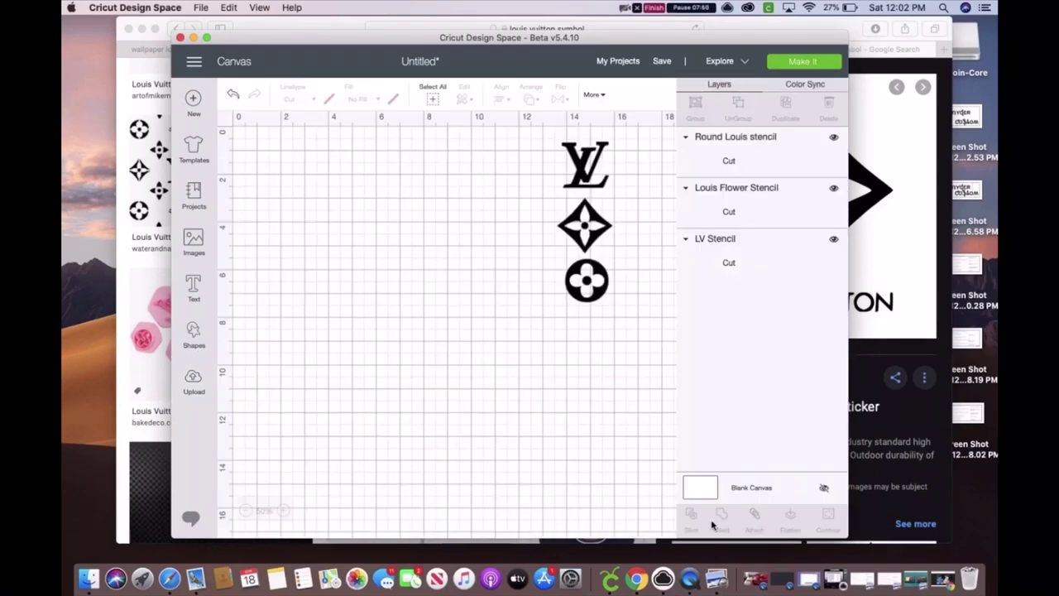
# Step: Switch to Safari and open the related Louis Vuitton Flower Logo image from NetClipart
pyautogui.click(940, 320)
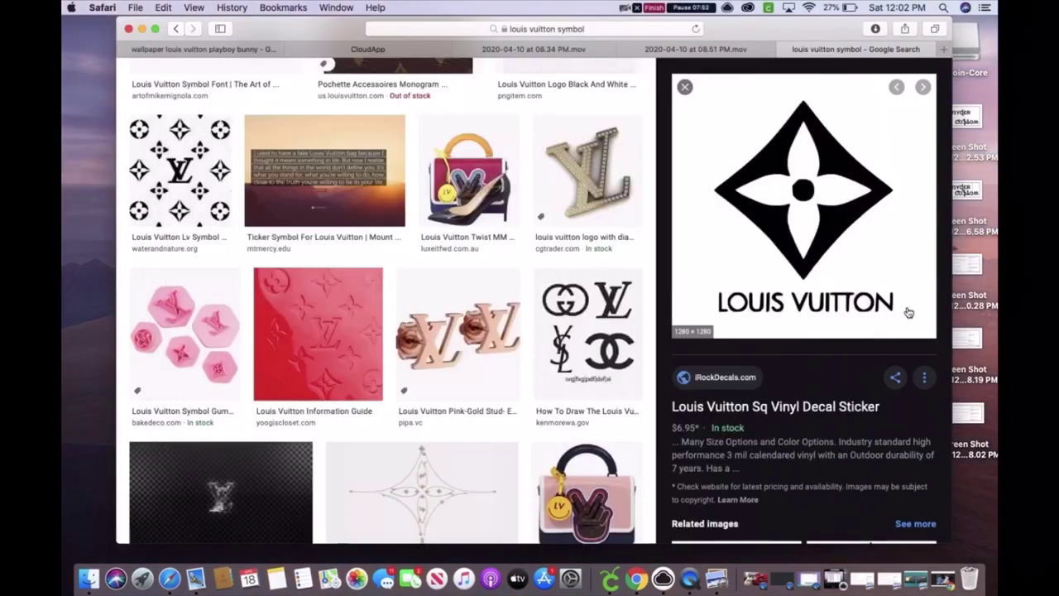
pyautogui.scroll(-5, 843, 342)
pyautogui.scroll(-3, 843, 343)
pyautogui.click(844, 343)
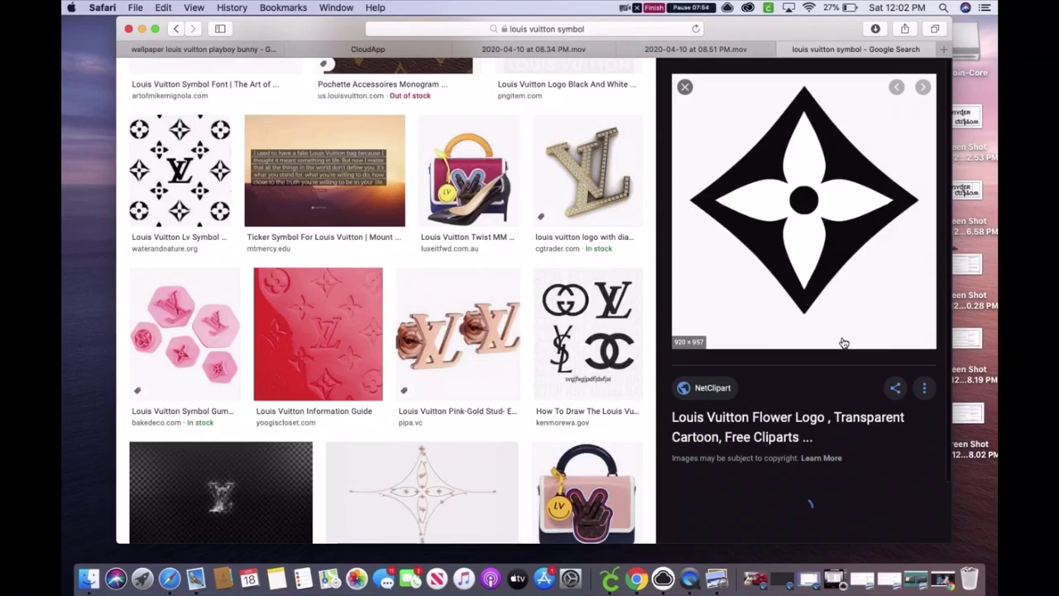
# Step: Save the NetClipart flower logo image to the Downloads folder as Louis Stencil diamond2
pyautogui.rightClick(796, 341)
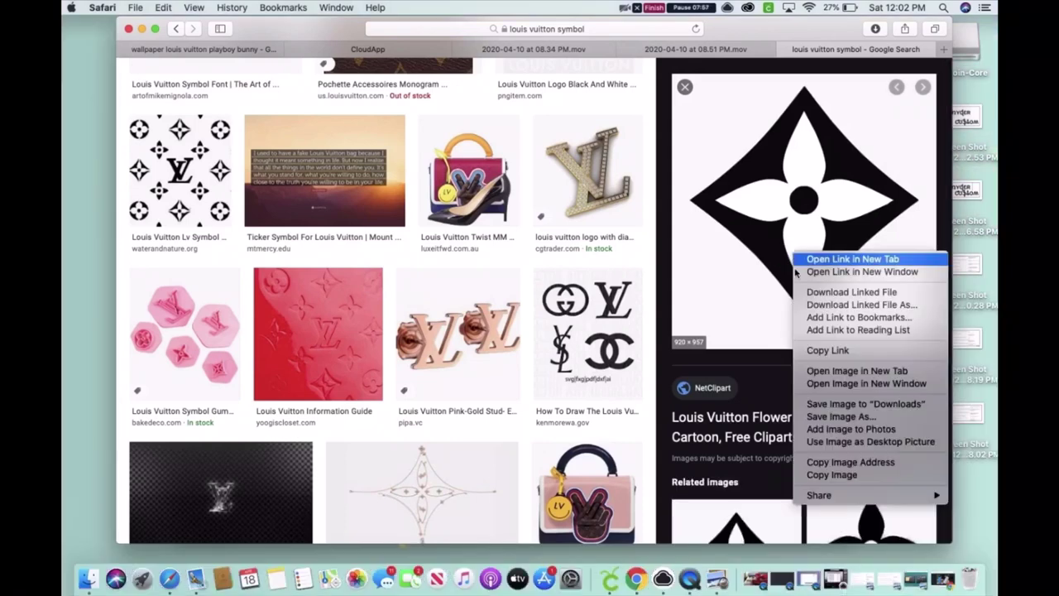
pyautogui.click(817, 416)
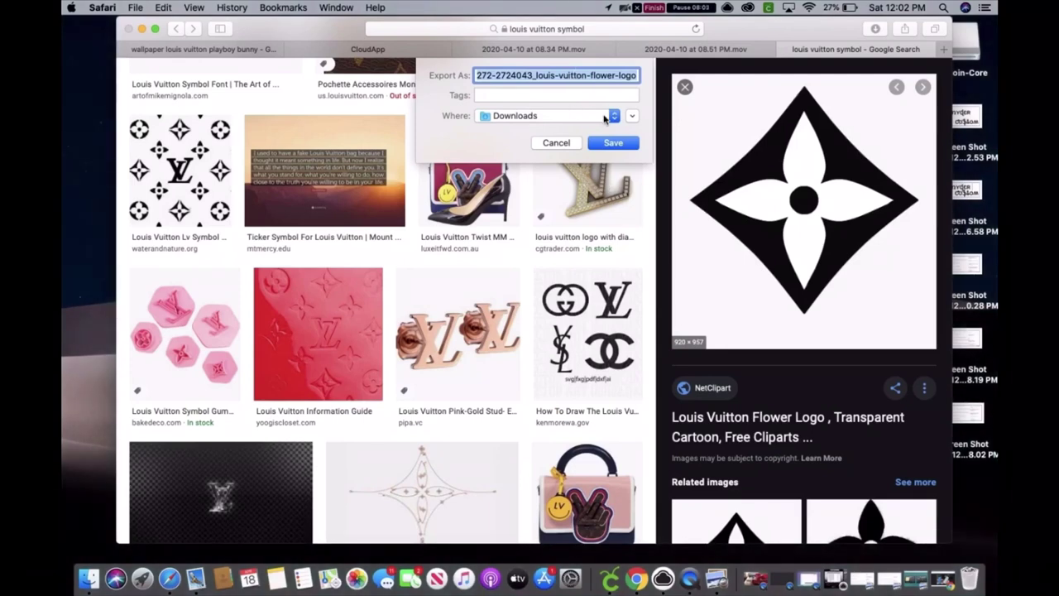
pyautogui.press('BackSpace')
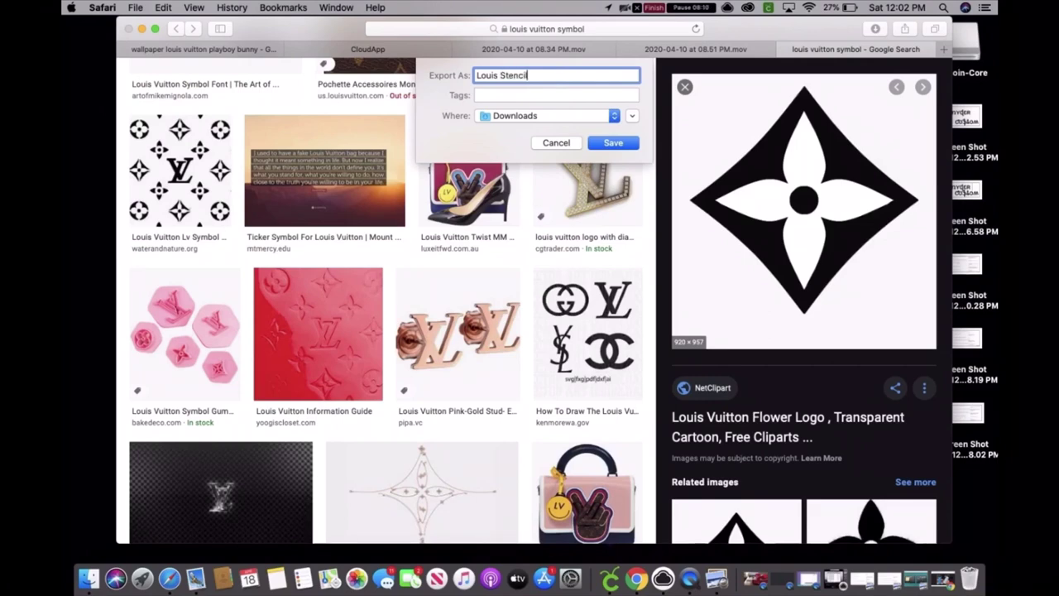
pyautogui.write('diamond2')
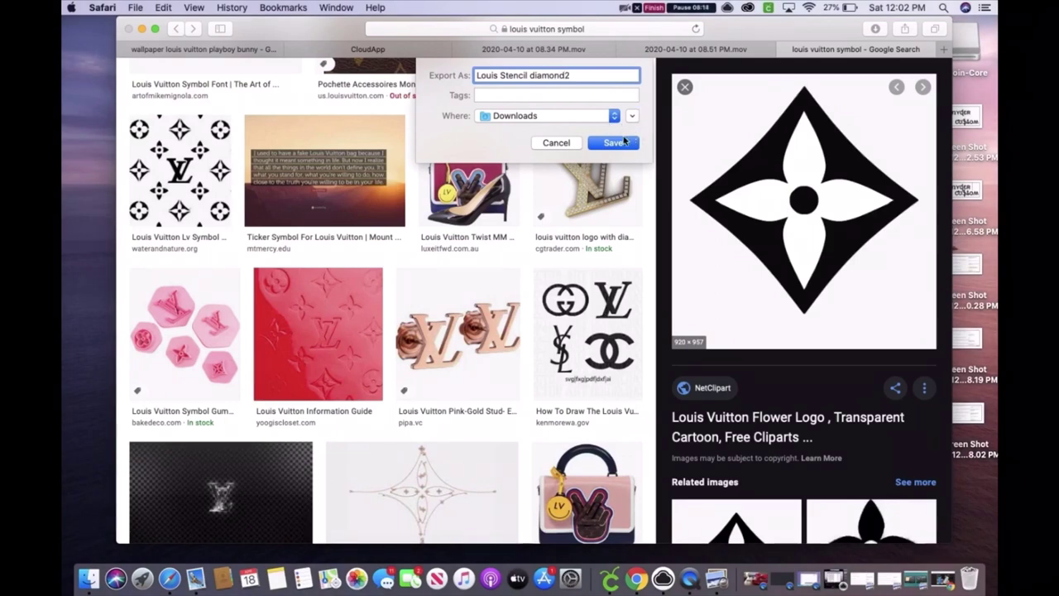
pyautogui.click(625, 142)
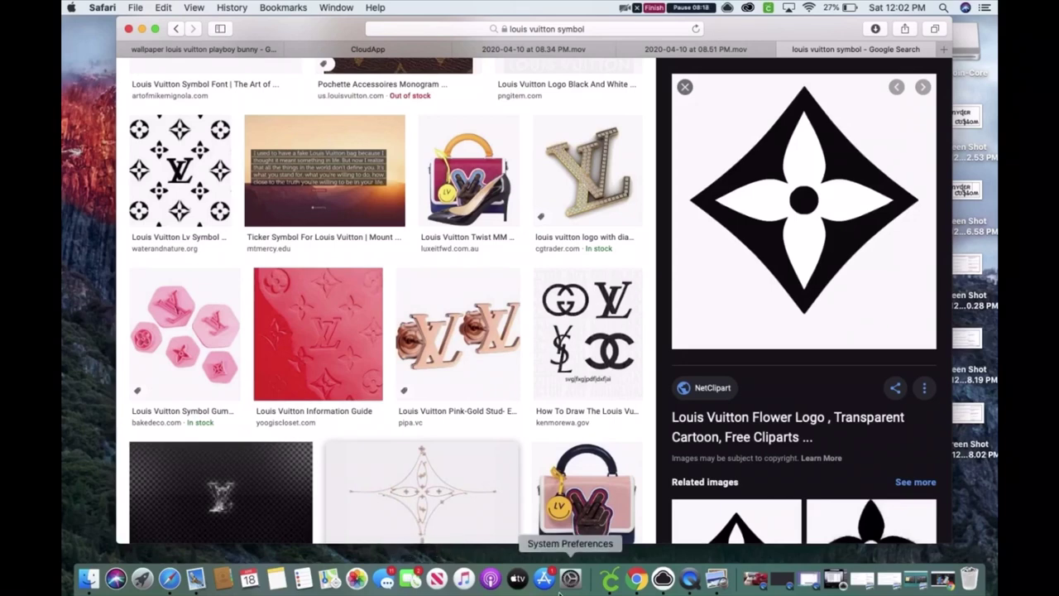
# Step: Switch to Cricut Design Space and load the Louis Stencil diamond2 file from the Downloads folder as a new image upload
pyautogui.click(611, 579)
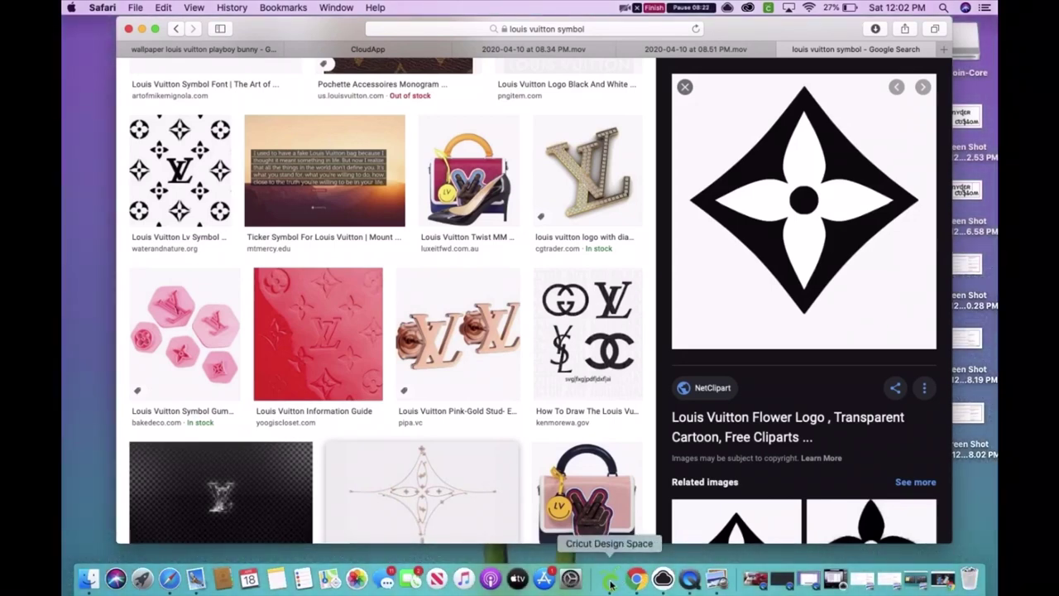
pyautogui.click(611, 581)
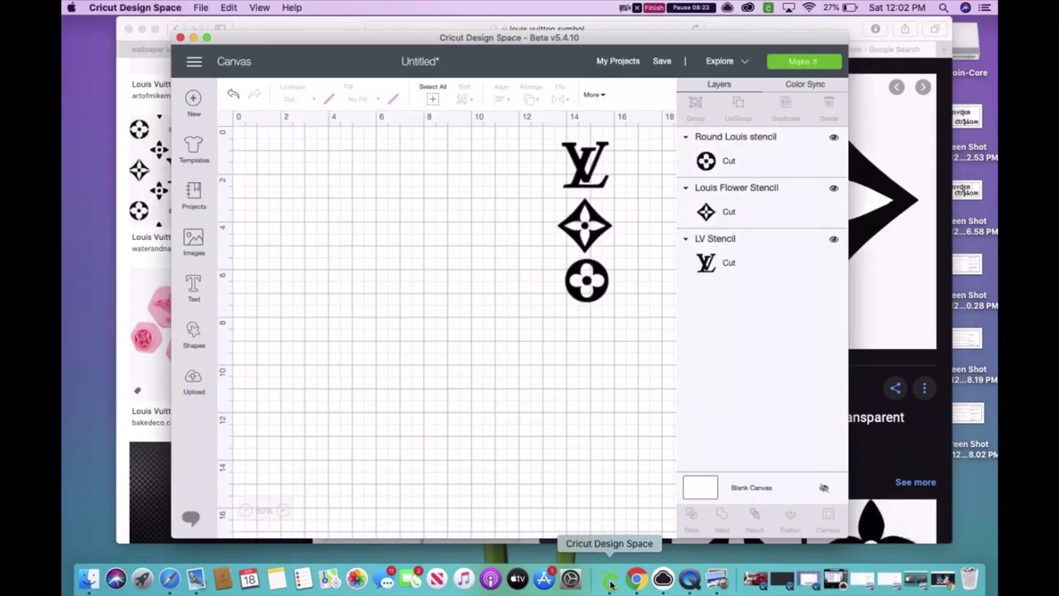
pyautogui.click(194, 383)
pyautogui.click(396, 280)
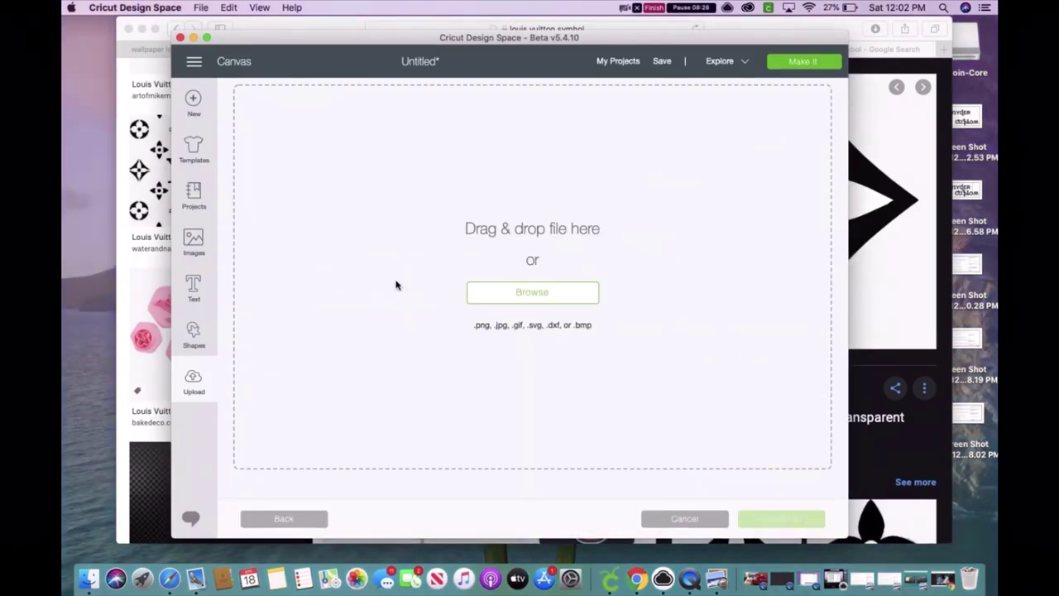
pyautogui.click(510, 298)
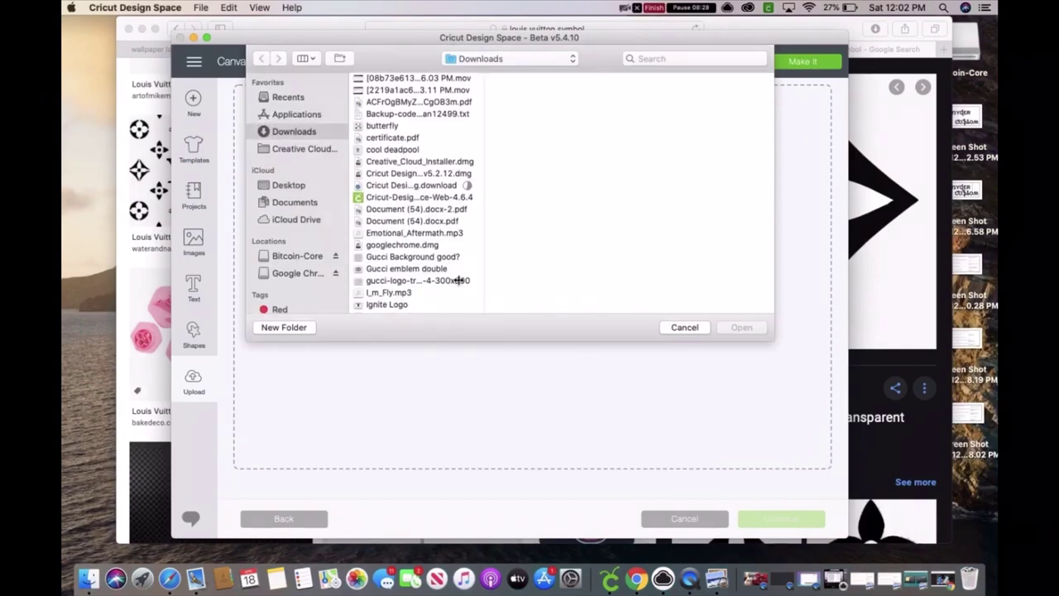
pyautogui.scroll(-6, 439, 277)
pyautogui.scroll(5, 434, 275)
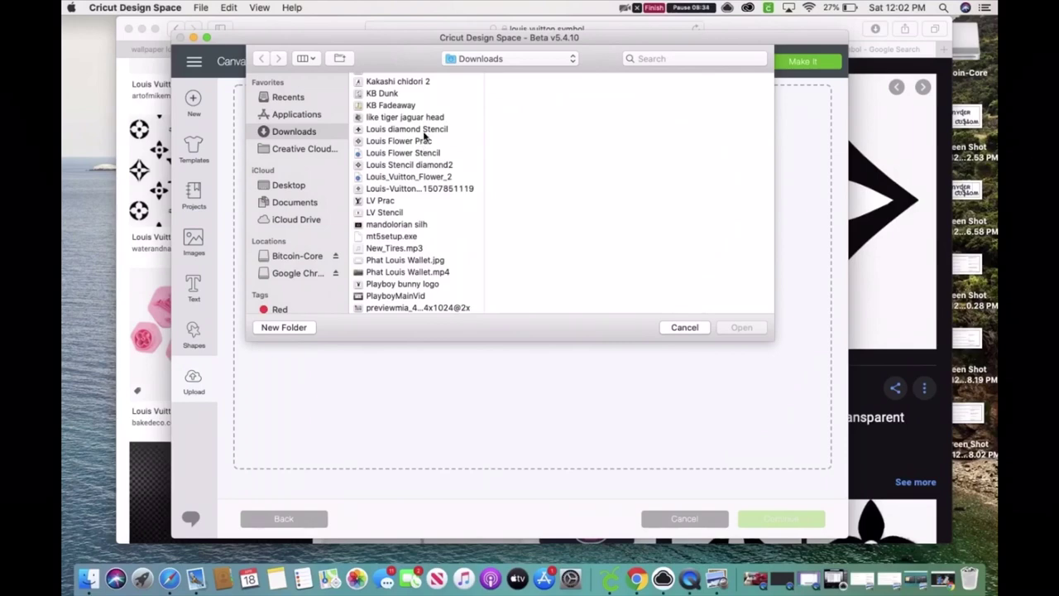
pyautogui.click(425, 130)
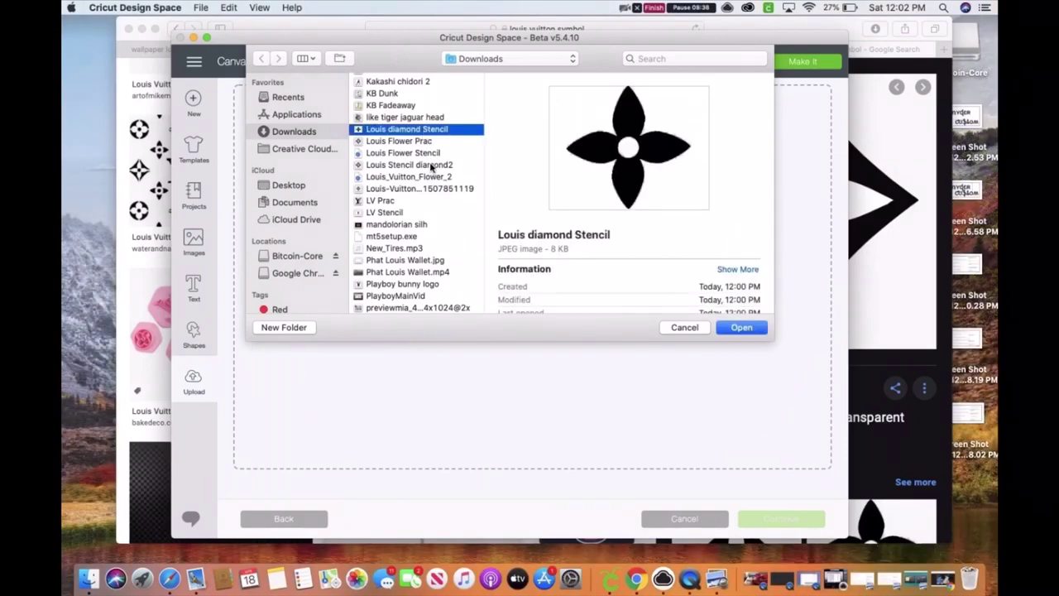
pyautogui.click(431, 166)
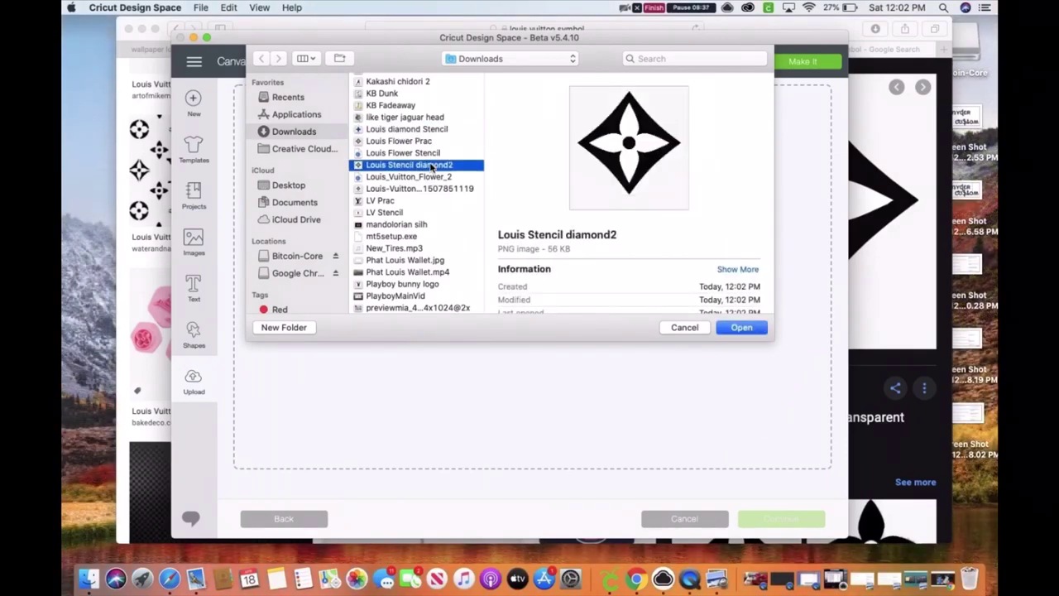
pyautogui.click(741, 328)
# Step: Set the image type to Complex and erase the black diamond, the flower's center circle and the outer background
pyautogui.click(626, 446)
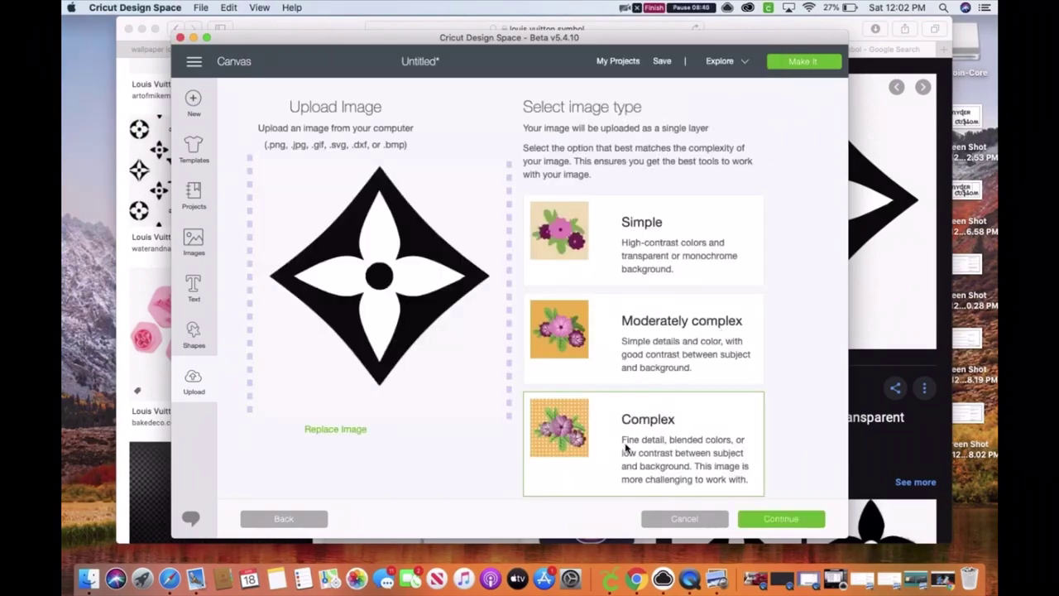
pyautogui.click(758, 519)
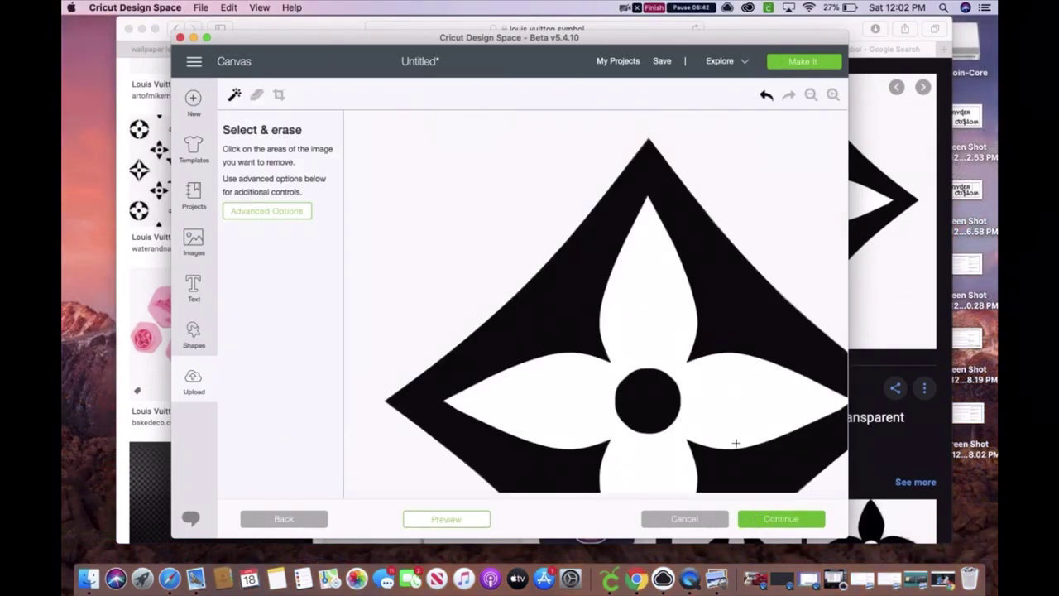
pyautogui.click(566, 263)
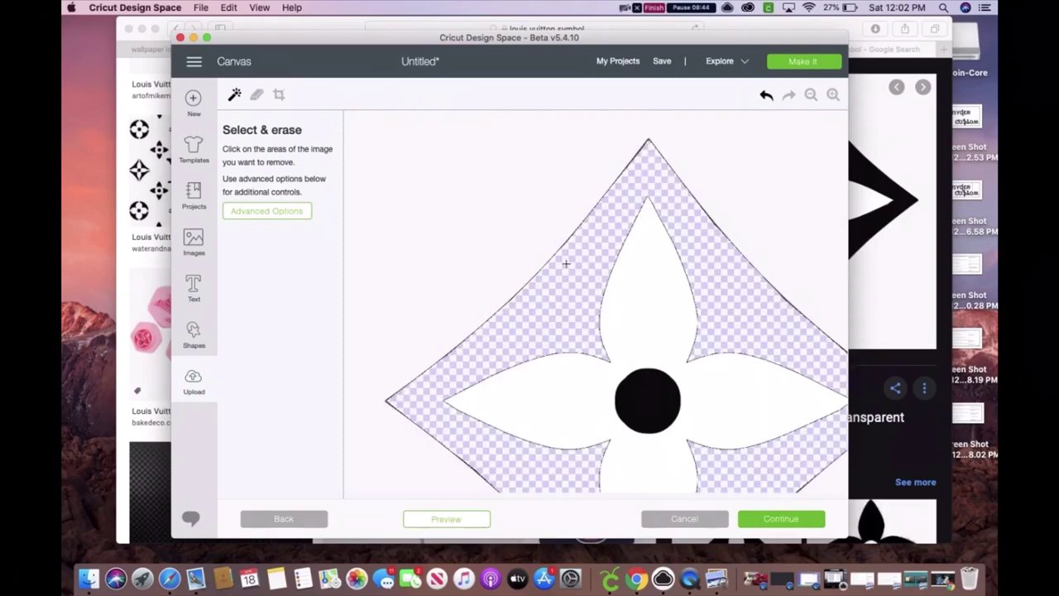
pyautogui.click(637, 393)
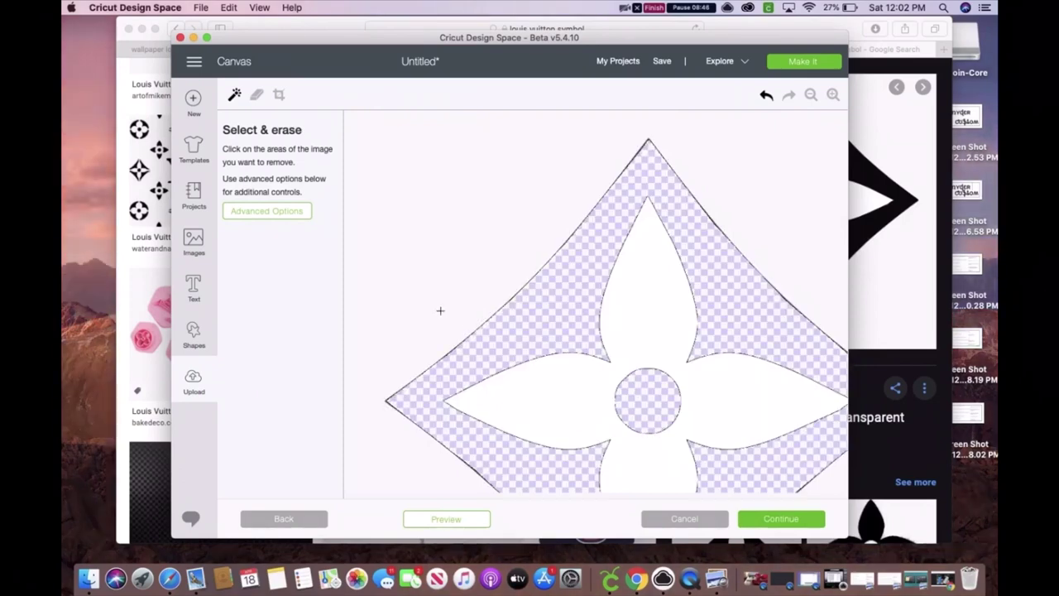
pyautogui.click(435, 528)
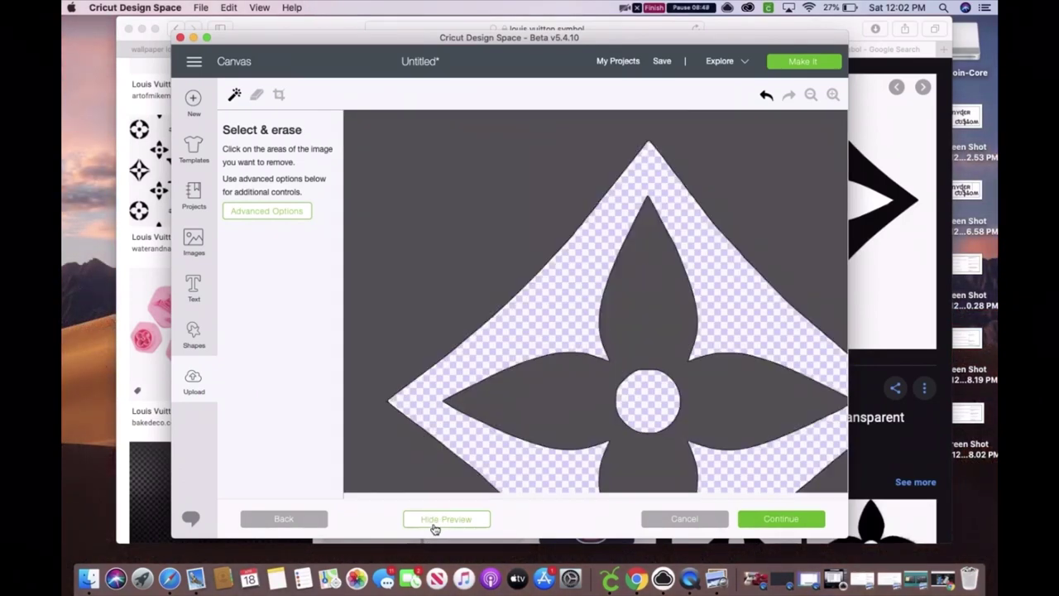
pyautogui.click(368, 329)
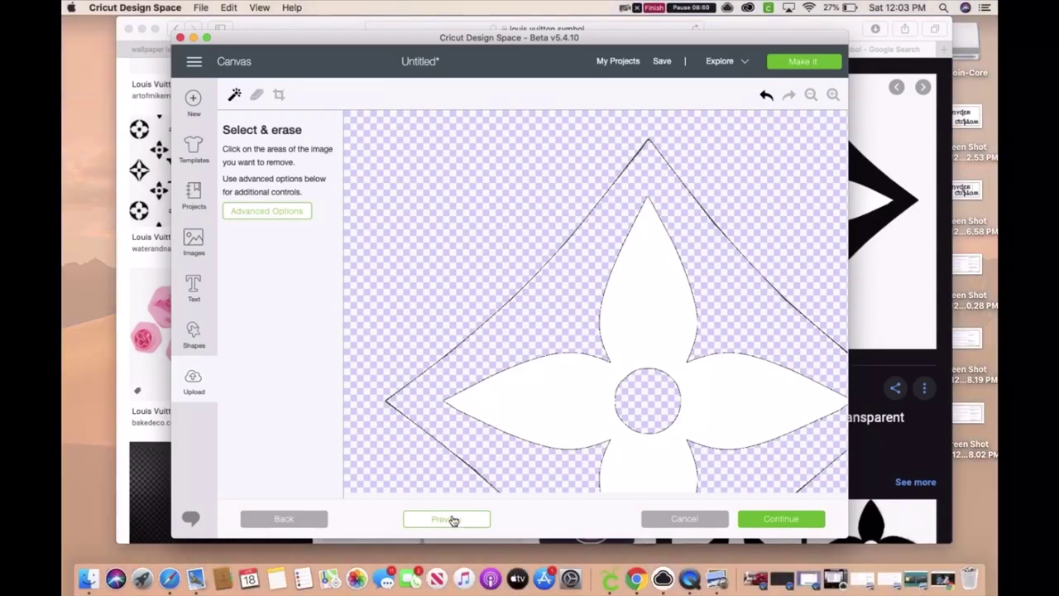
# Step: Check the whole flower and the area around it in the cut preview
pyautogui.click(454, 521)
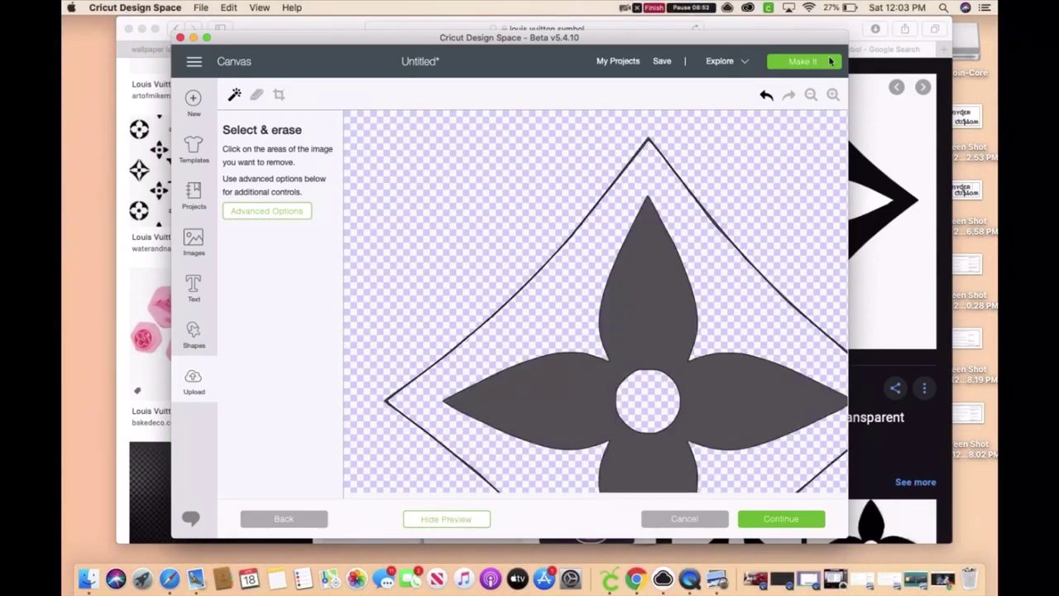
pyautogui.click(811, 95)
pyautogui.click(811, 95)
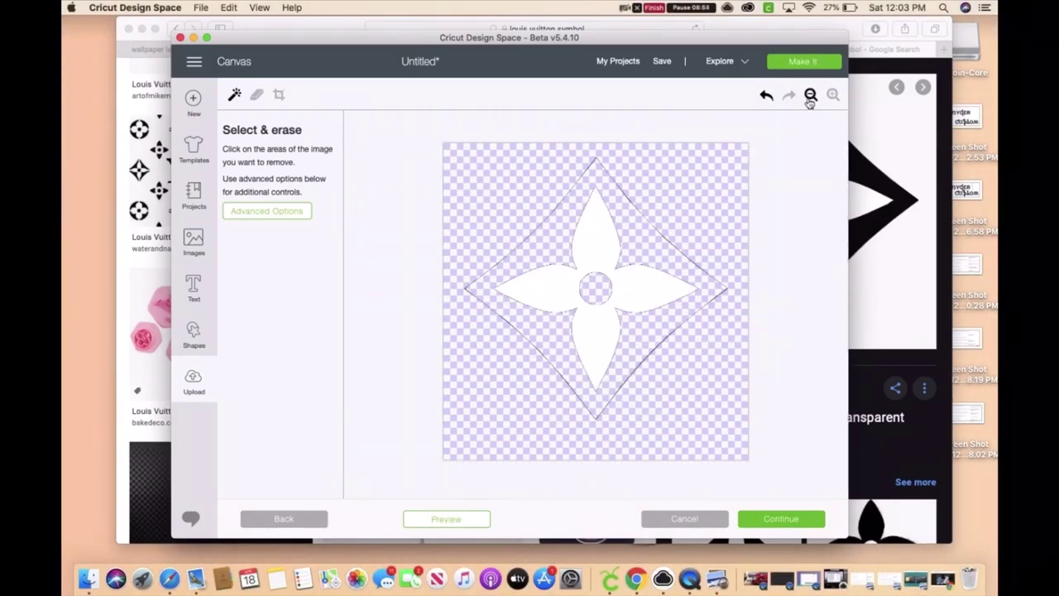
pyautogui.click(464, 519)
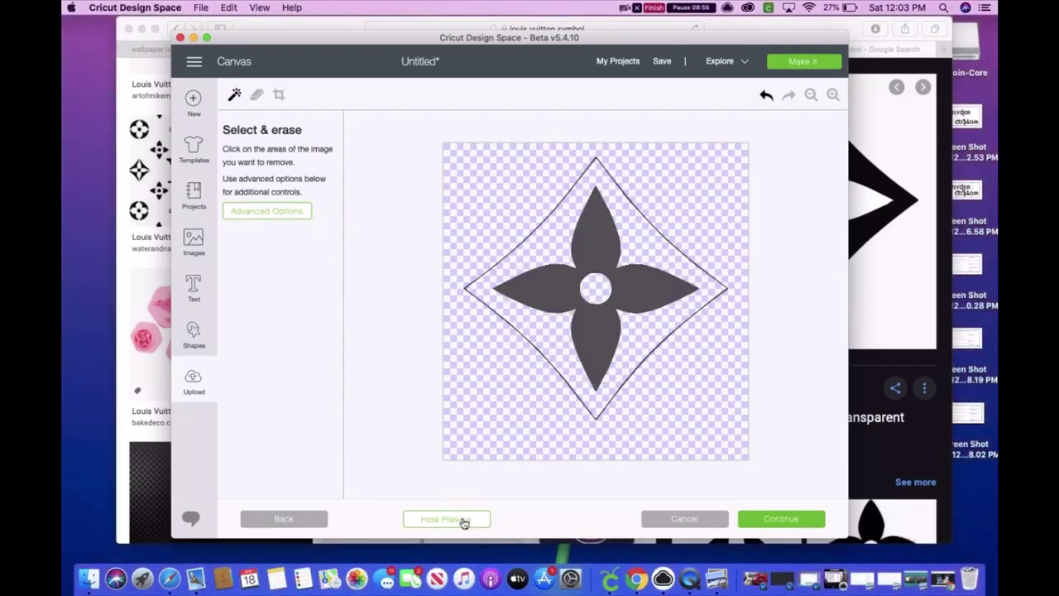
pyautogui.click(464, 520)
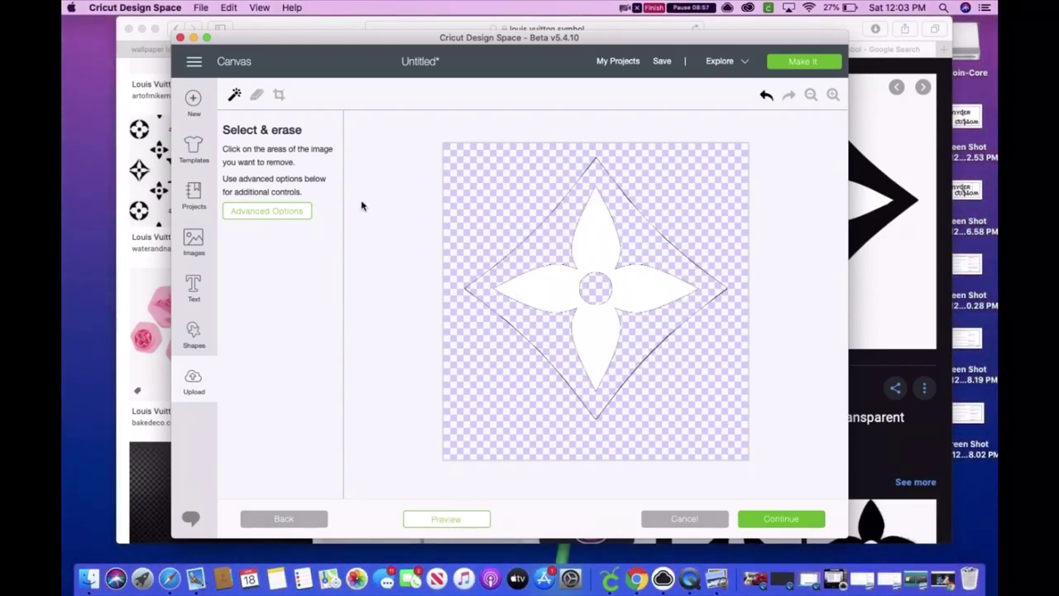
# Step: Erase the leftover thin diamond outline around the flower with the Eraser and check the result in the cut preview
pyautogui.click(255, 96)
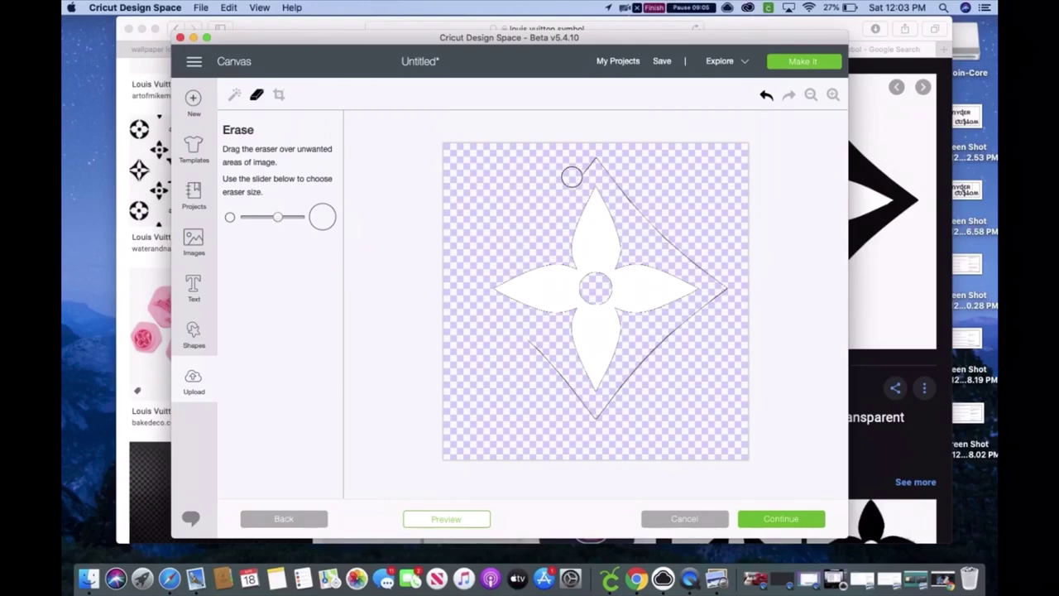
pyautogui.moveTo(601, 154); pyautogui.dragTo(649, 212)
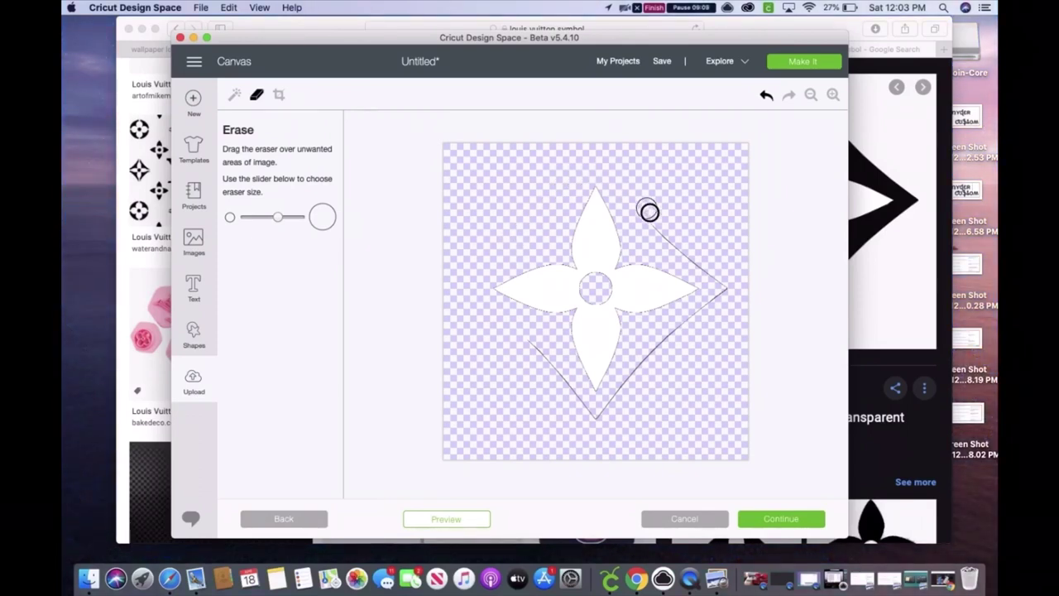
pyautogui.moveTo(698, 256); pyautogui.dragTo(718, 287)
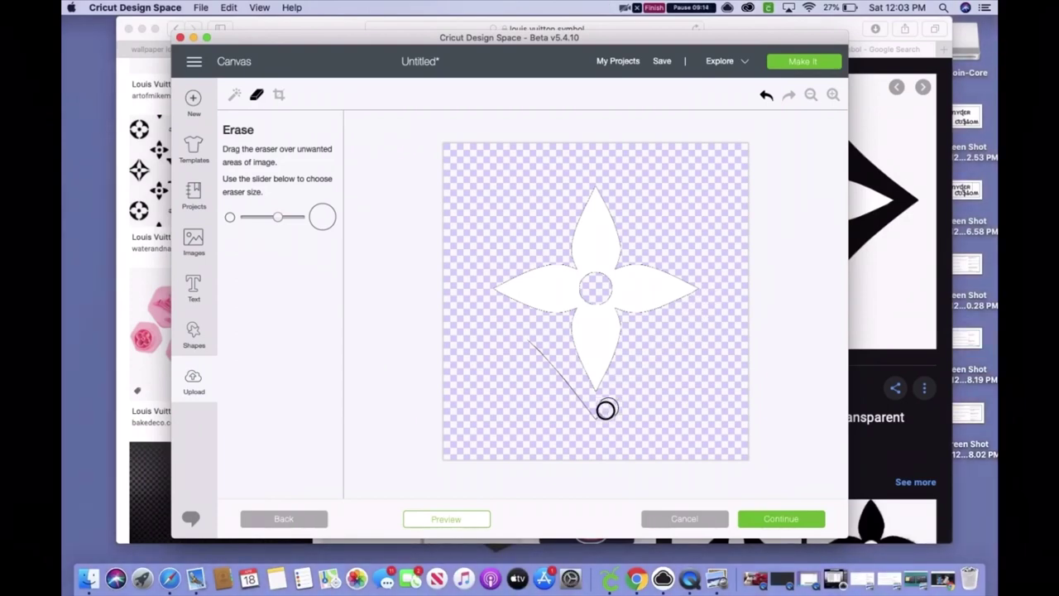
pyautogui.moveTo(606, 410)
pyautogui.mouseDown()
pyautogui.moveTo(590, 413)
pyautogui.moveTo(567, 393)
pyautogui.mouseUp()
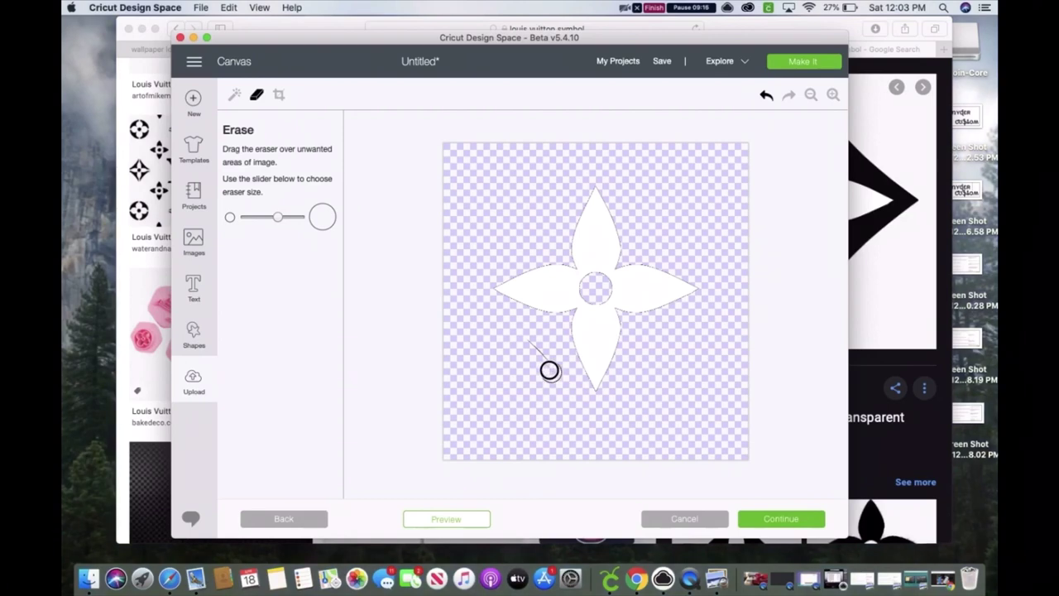
pyautogui.click(462, 519)
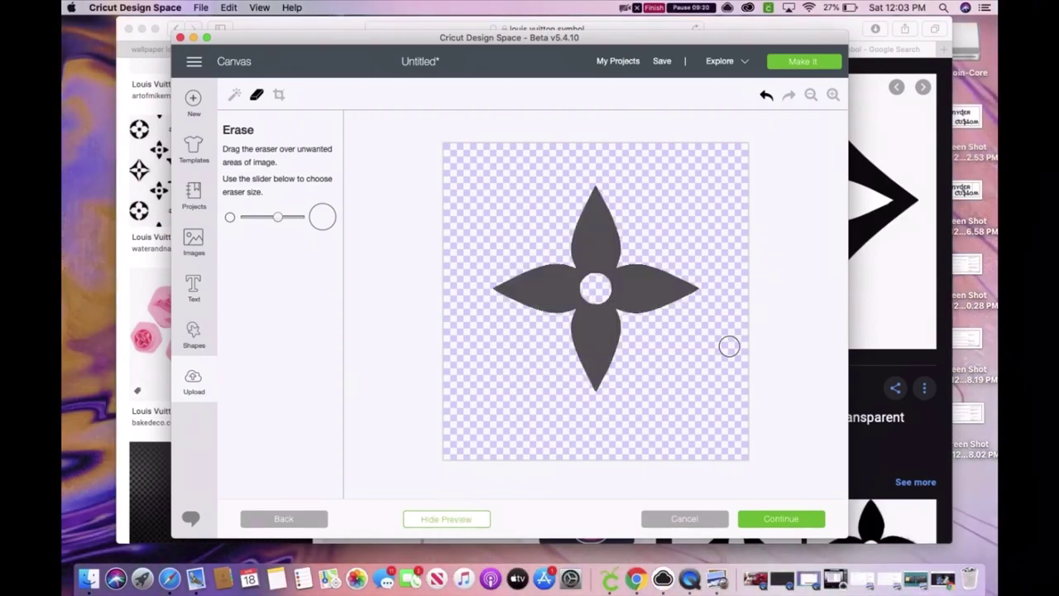
# Step: Save the cleaned flower as a Cut image under the name Louis Stencil diamond2
pyautogui.click(782, 520)
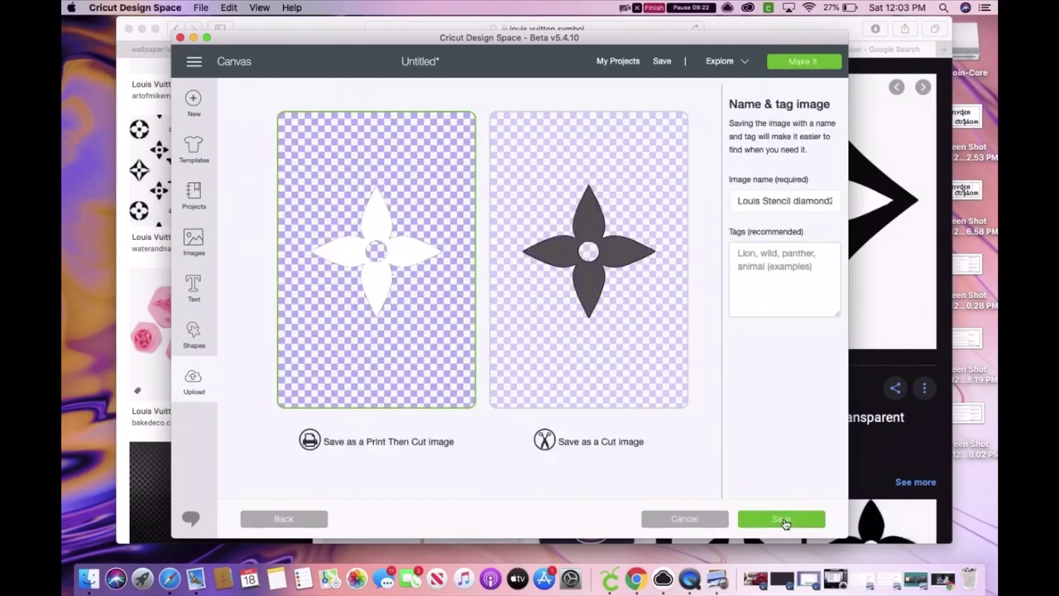
pyautogui.click(605, 343)
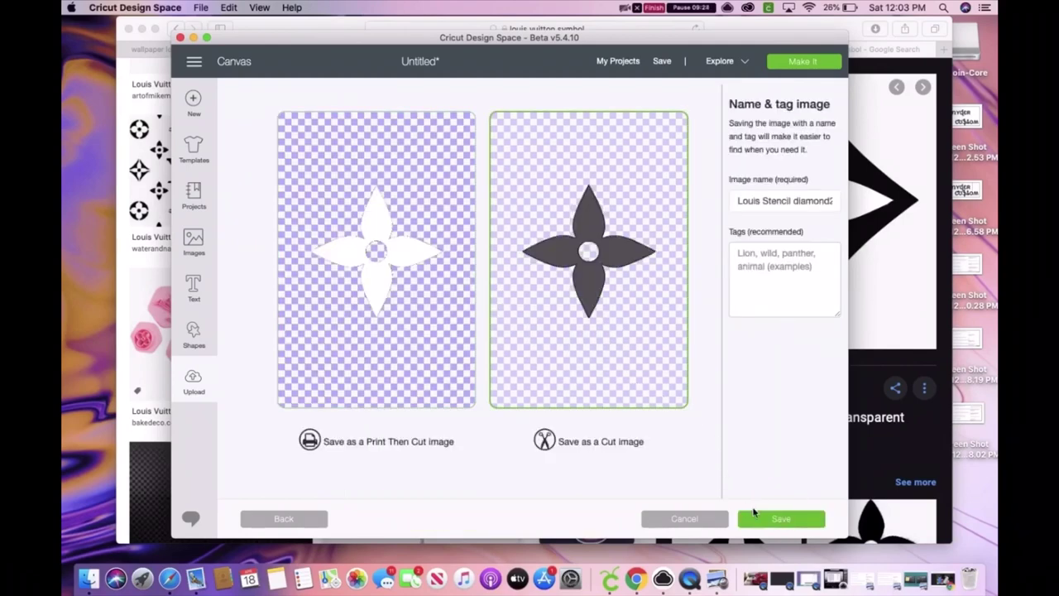
pyautogui.click(755, 516)
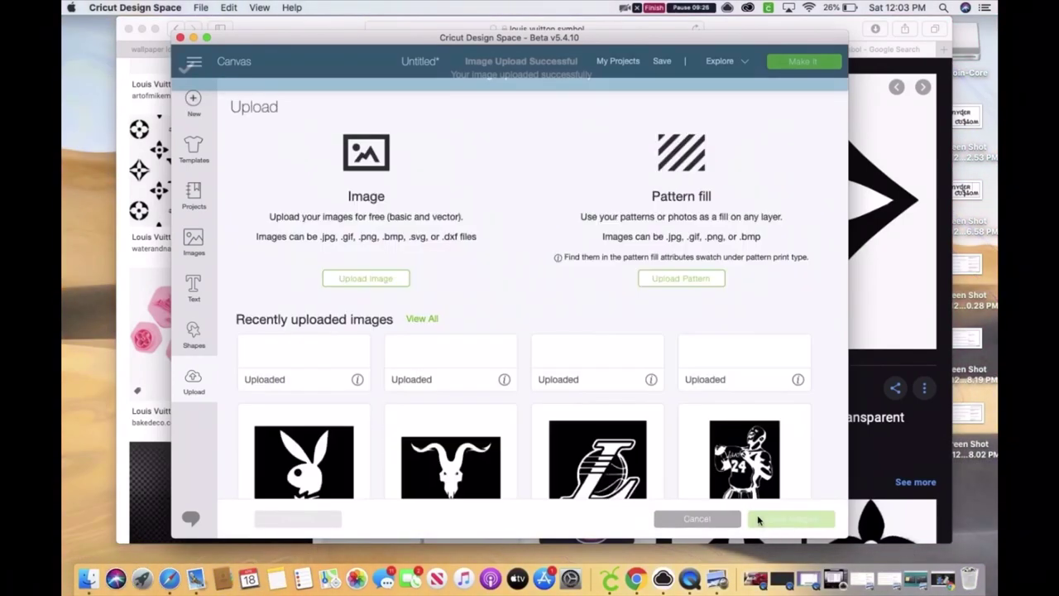
# Step: Switch to Safari and look through more of the Louis Vuitton symbol image results
pyautogui.click(903, 304)
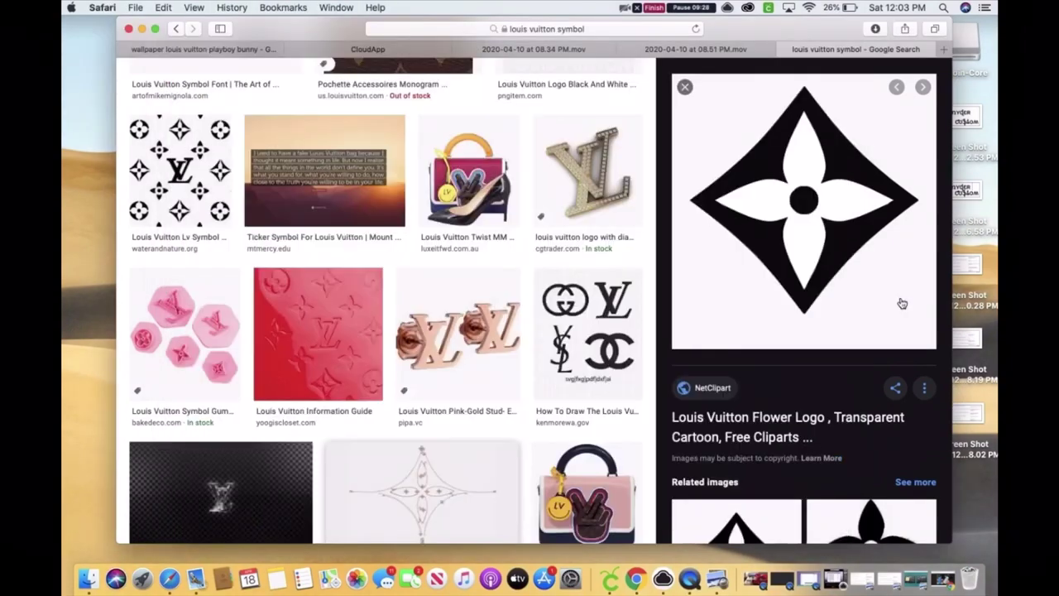
pyautogui.scroll(-10, 496, 378)
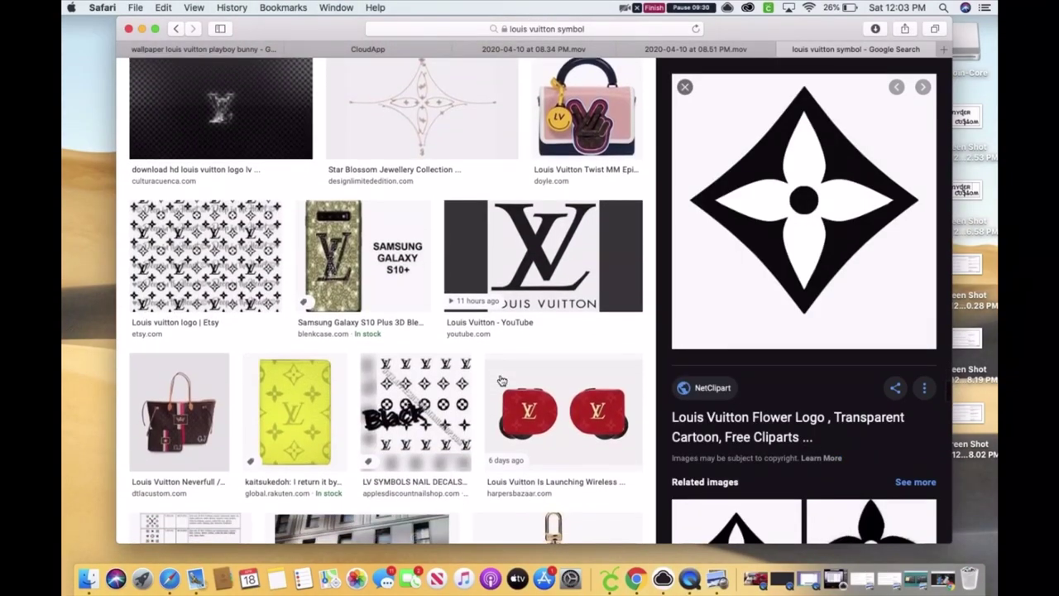
pyautogui.scroll(-10, 501, 380)
pyautogui.scroll(6, 499, 378)
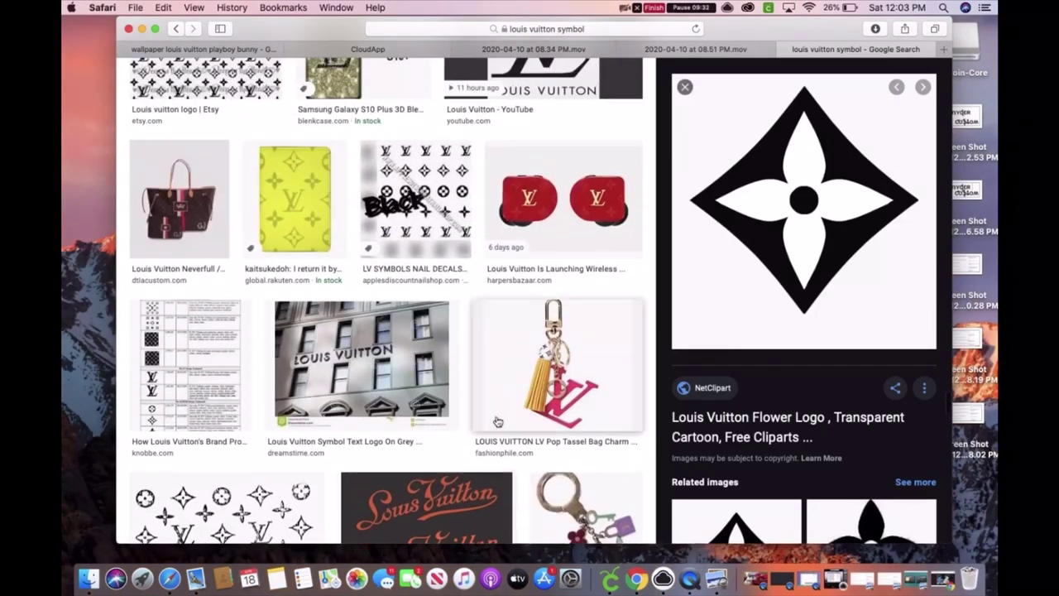
# Step: Switch to Cricut Design Space, insert the uploaded four-petal flower, scale it to about 1.96" wide and place it below the round flower
pyautogui.click(609, 580)
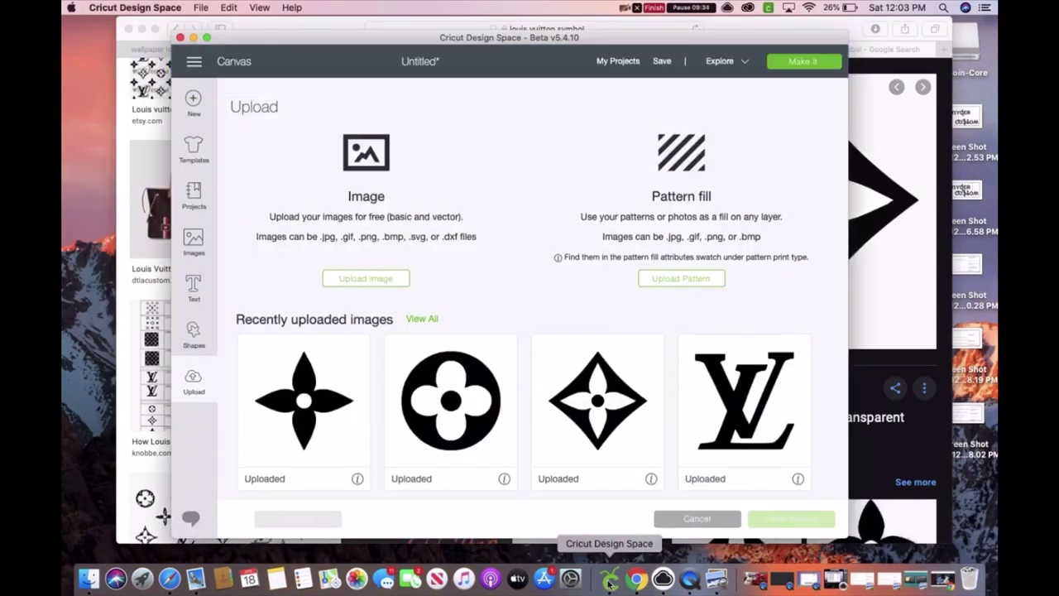
pyautogui.click(304, 406)
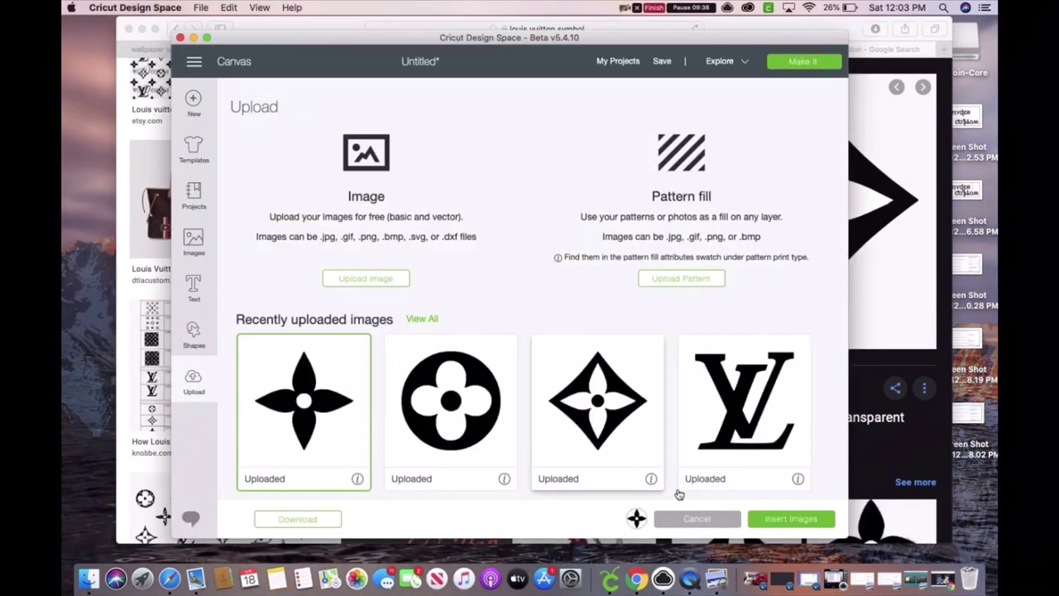
pyautogui.click(769, 519)
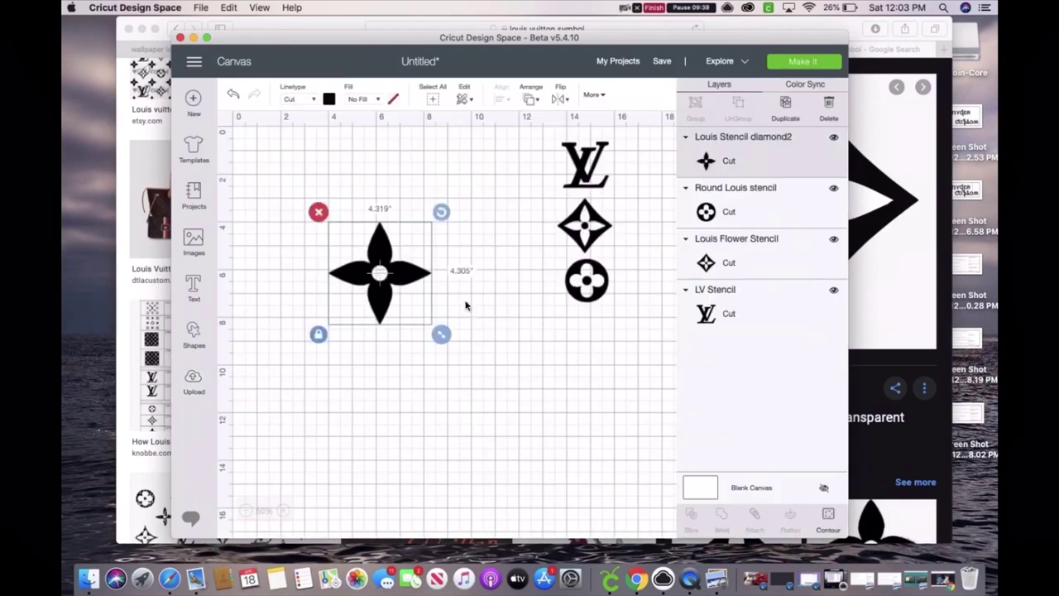
pyautogui.moveTo(442, 335); pyautogui.dragTo(386, 311)
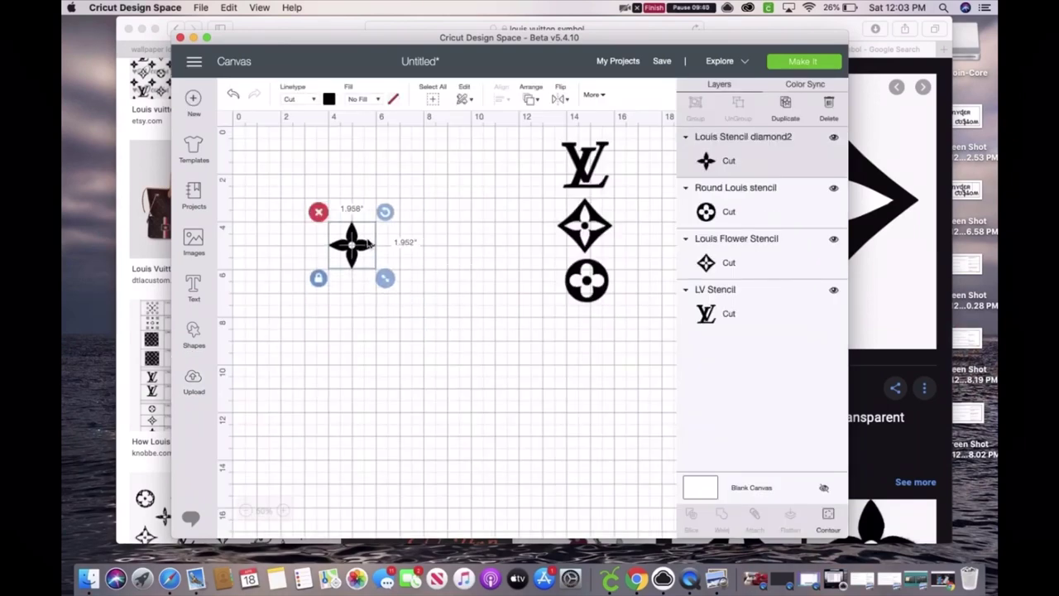
pyautogui.moveTo(369, 245); pyautogui.dragTo(590, 339)
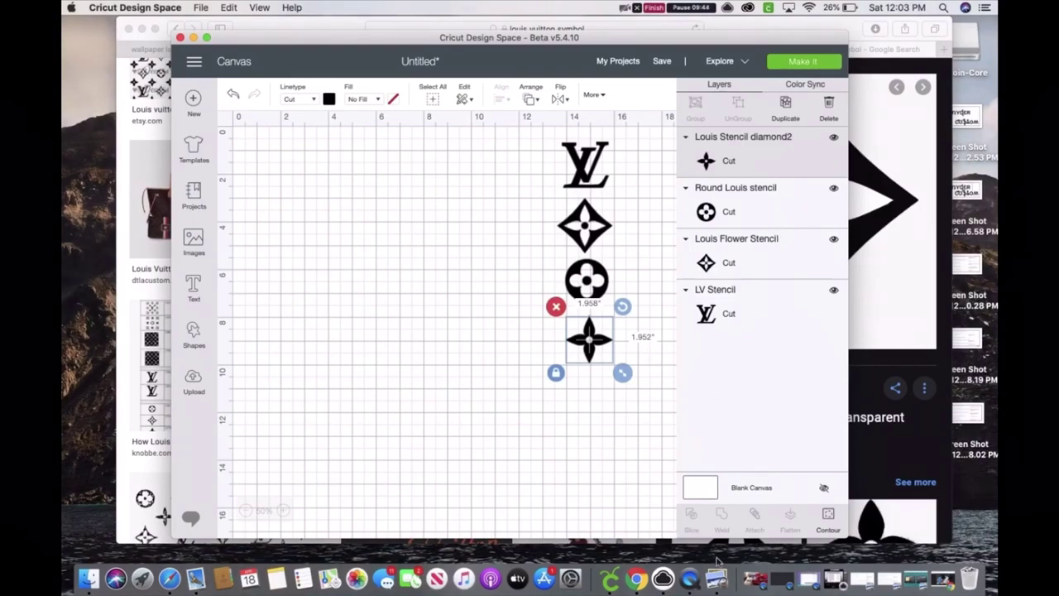
# Step: Return to Safari and search the Louis Vuitton symbol image results for another suitable design or pattern
pyautogui.click(896, 470)
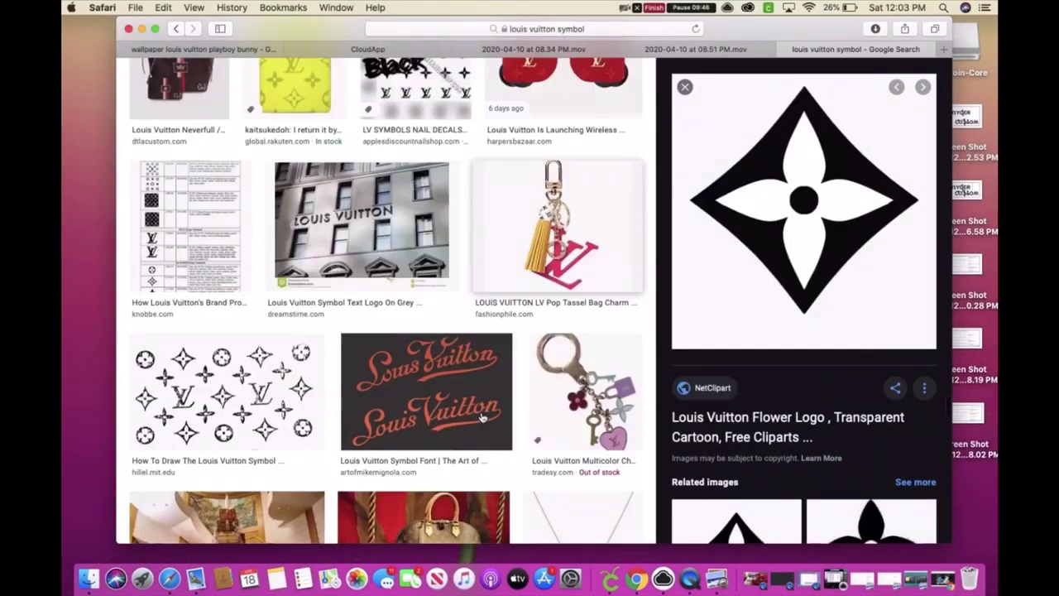
pyautogui.scroll(-6, 482, 418)
pyautogui.scroll(-3, 485, 418)
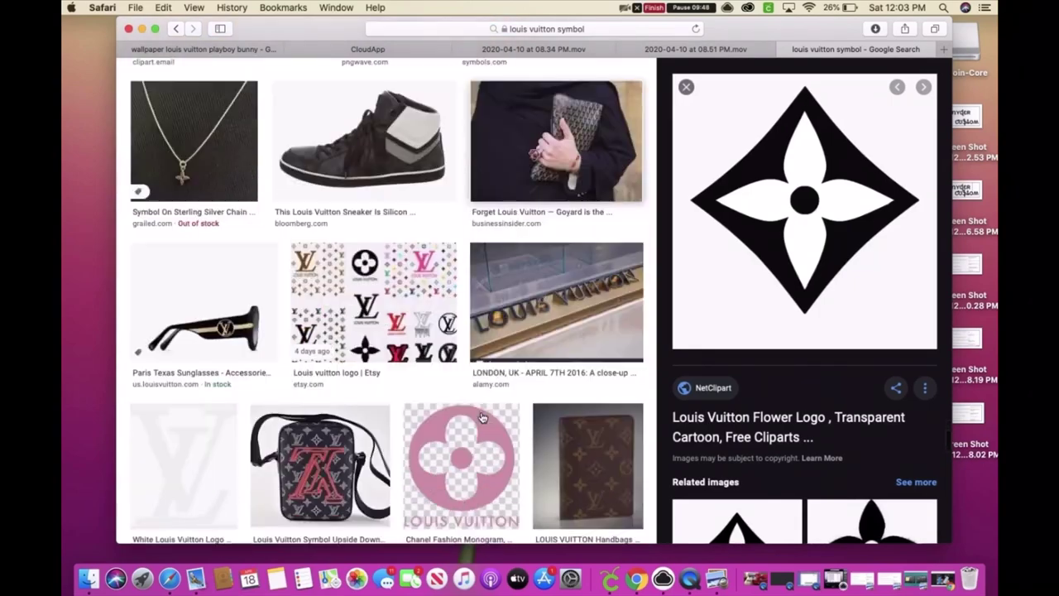
pyautogui.scroll(-10, 483, 418)
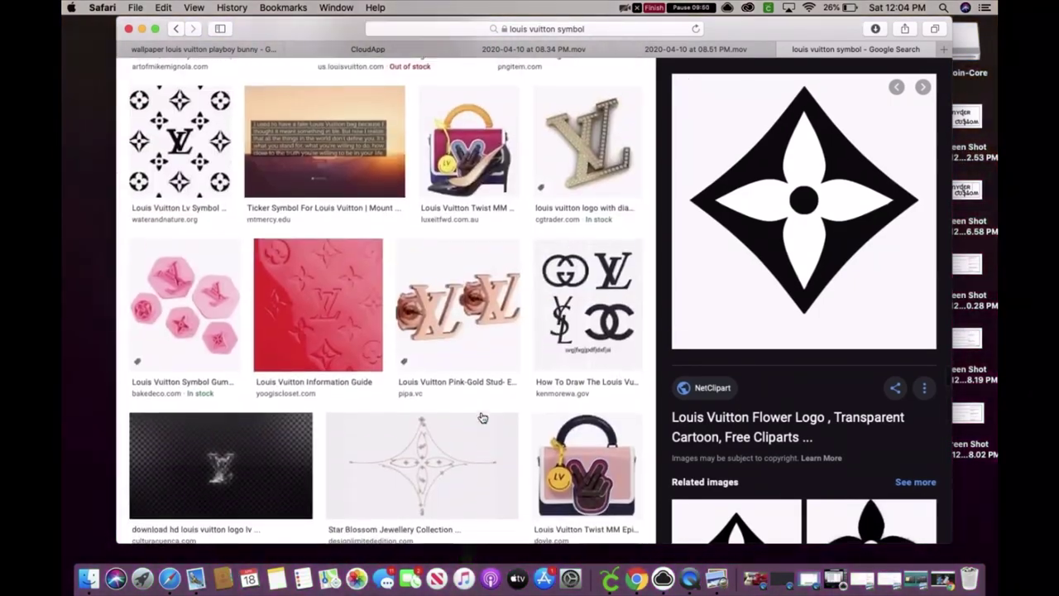
pyautogui.scroll(15, 482, 418)
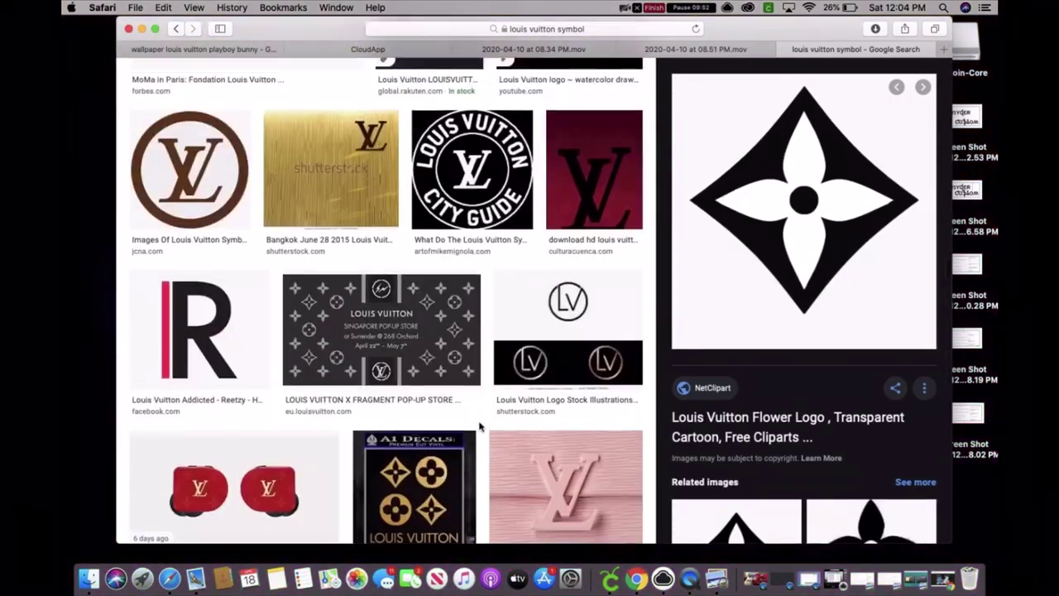
pyautogui.scroll(8, 479, 426)
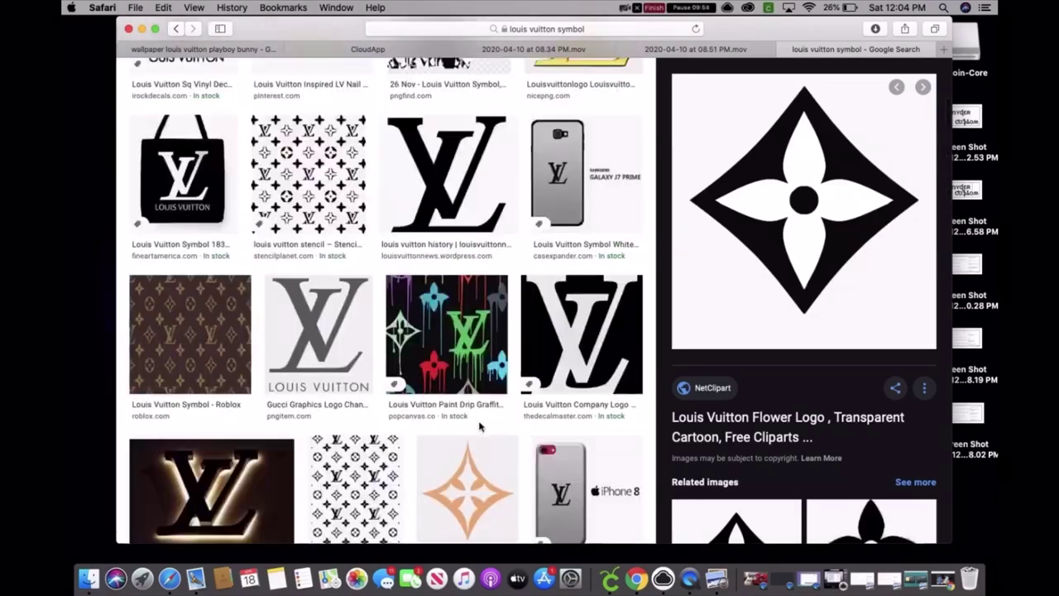
pyautogui.scroll(6, 479, 427)
pyautogui.scroll(-3, 480, 425)
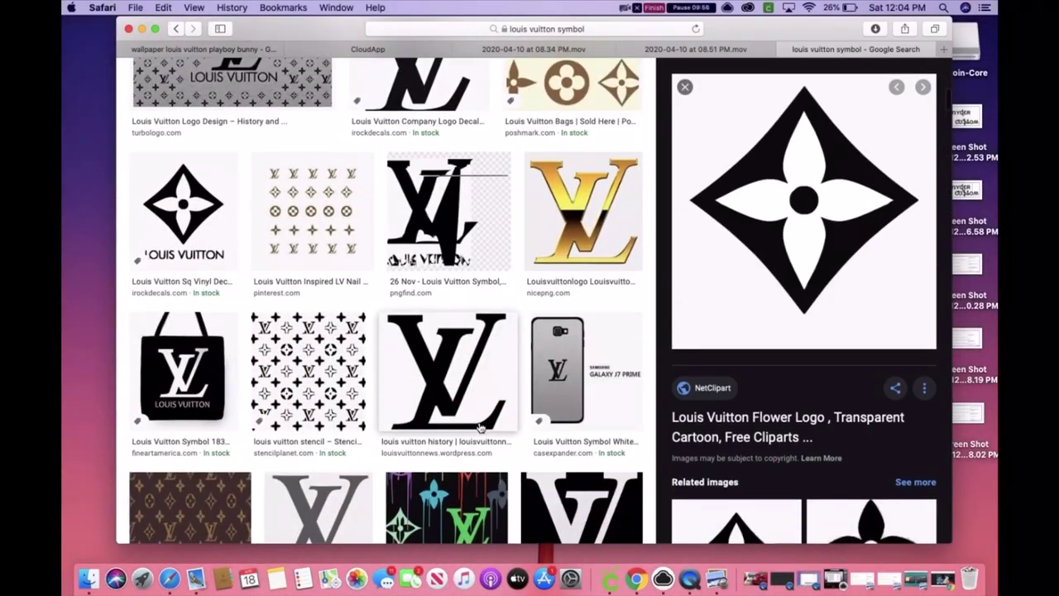
pyautogui.scroll(10, 480, 427)
# Step: Filter the image results by transparent and preview the black-and-white monogram pattern from Pinterest
pyautogui.click(425, 162)
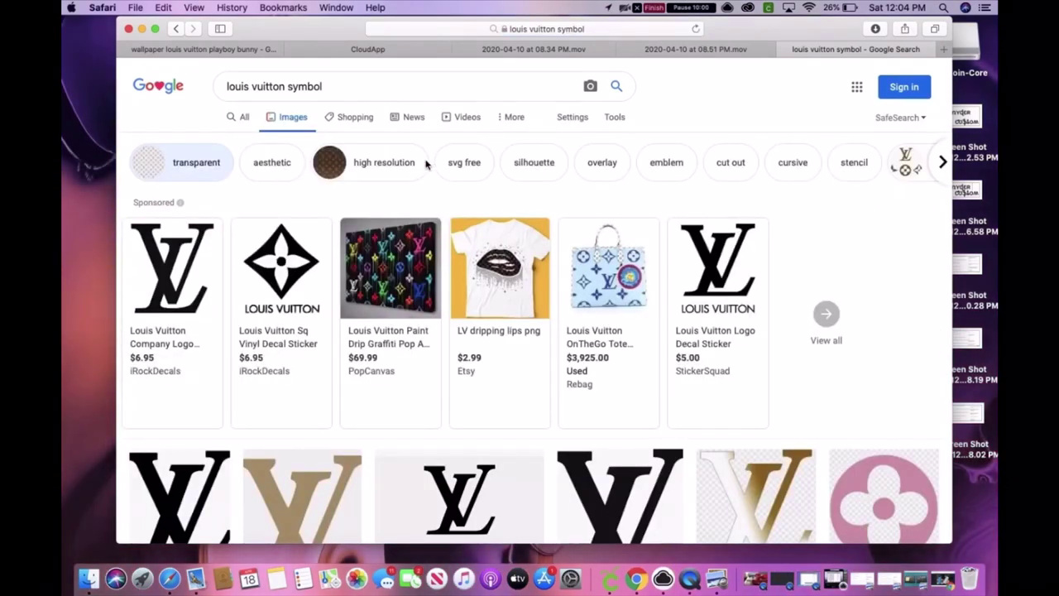
pyautogui.scroll(-10, 430, 157)
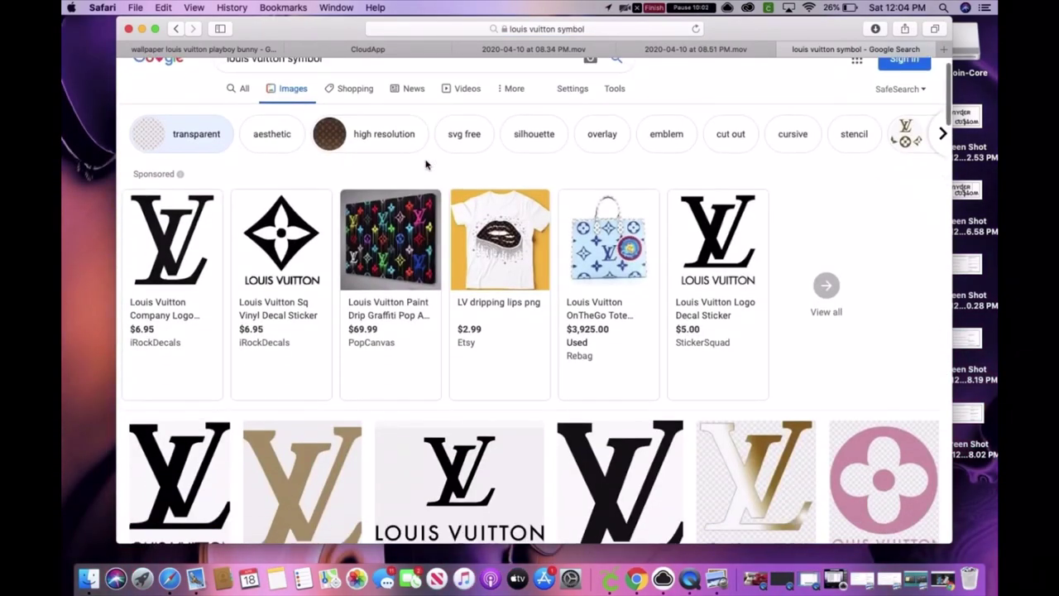
pyautogui.scroll(-8, 438, 145)
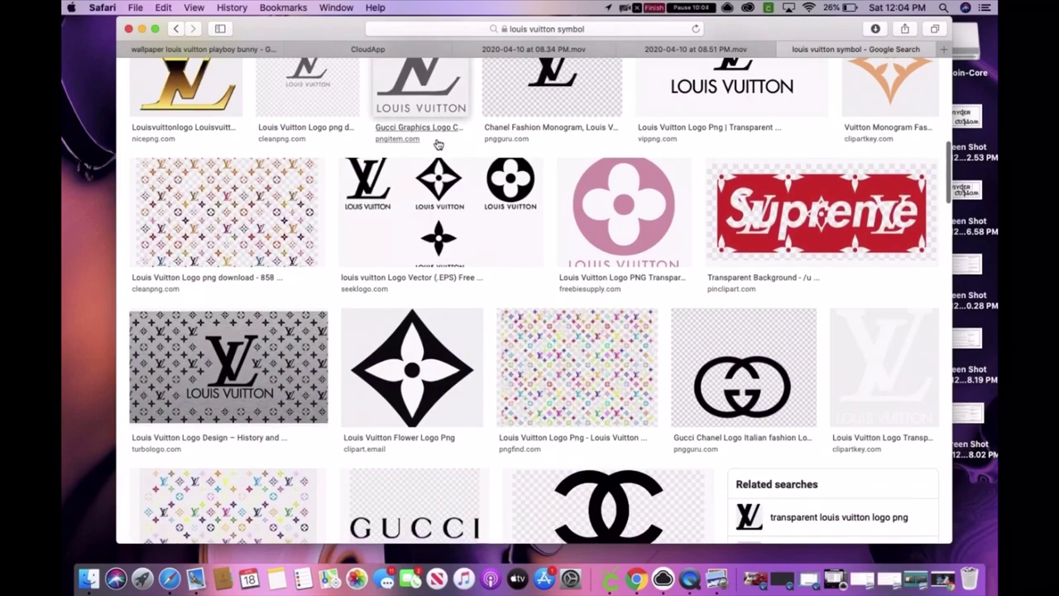
pyautogui.scroll(-7, 438, 145)
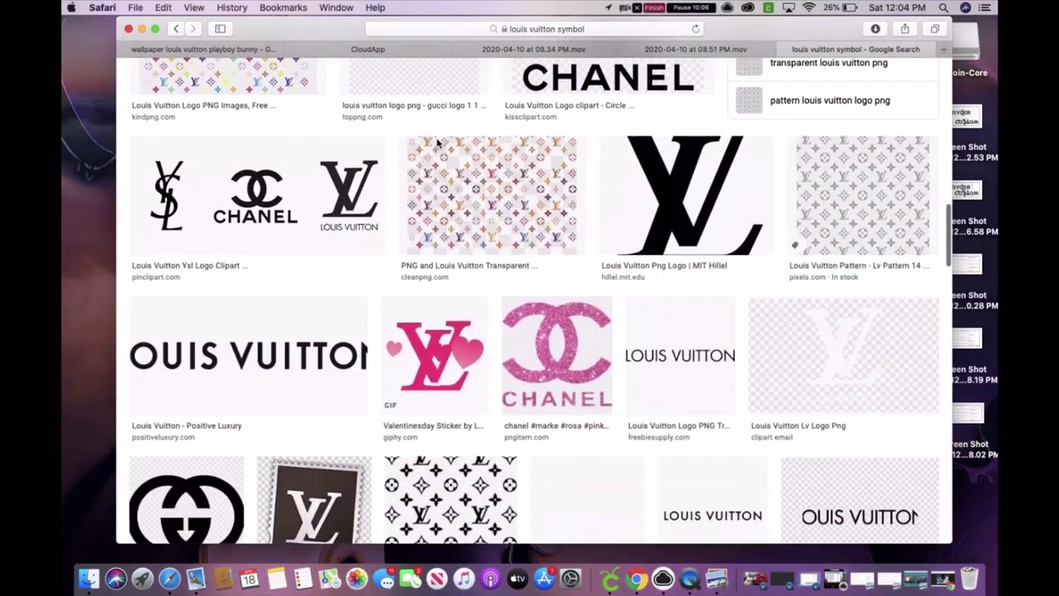
pyautogui.scroll(-4, 438, 145)
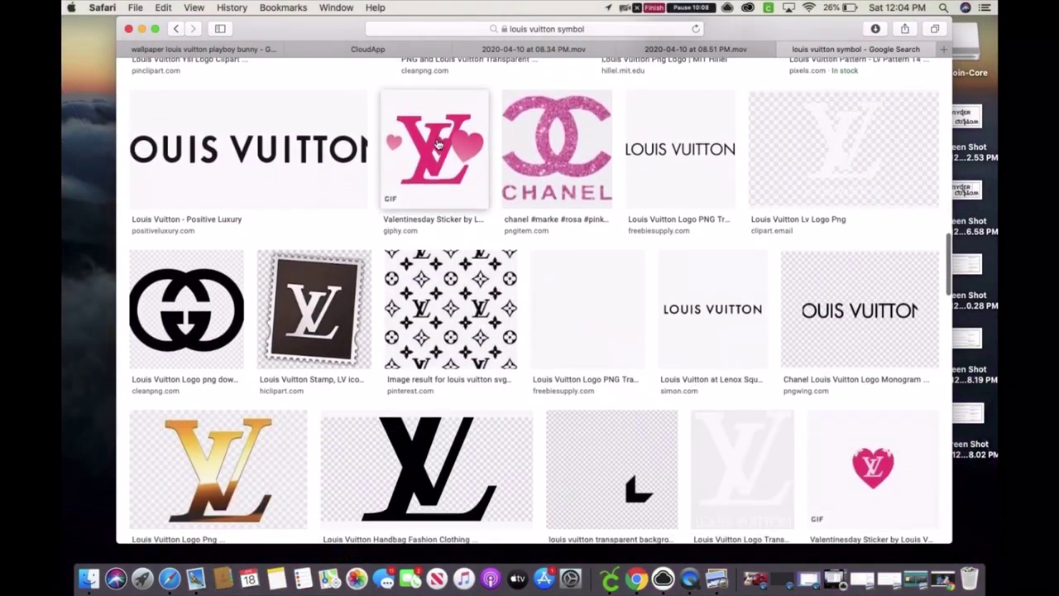
pyautogui.click(464, 202)
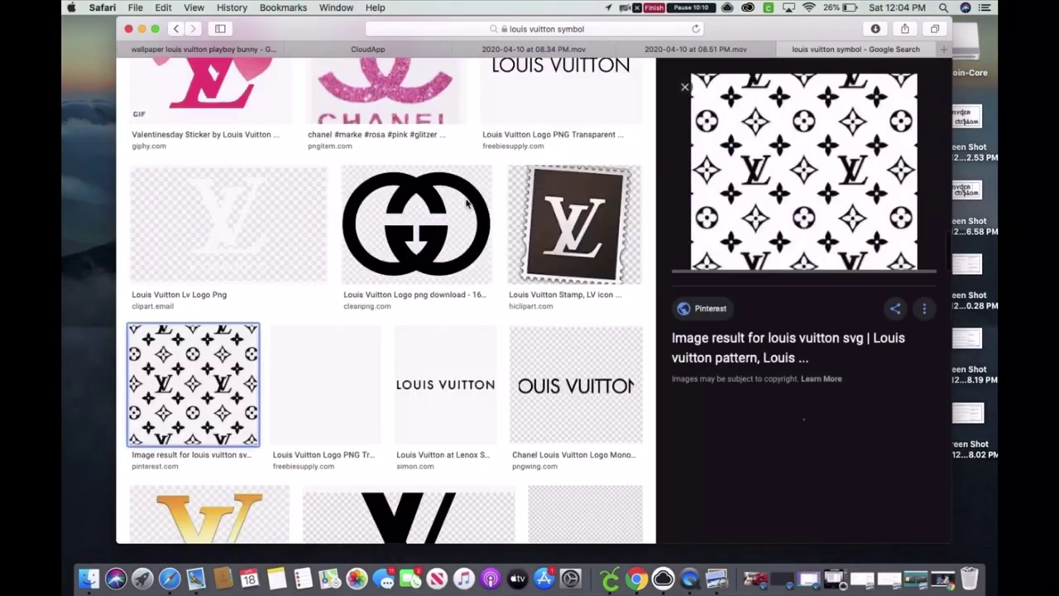
# Step: Look through the related images and the remaining transparent results for a clean black-and-white monogram pattern
pyautogui.scroll(-8, 823, 189)
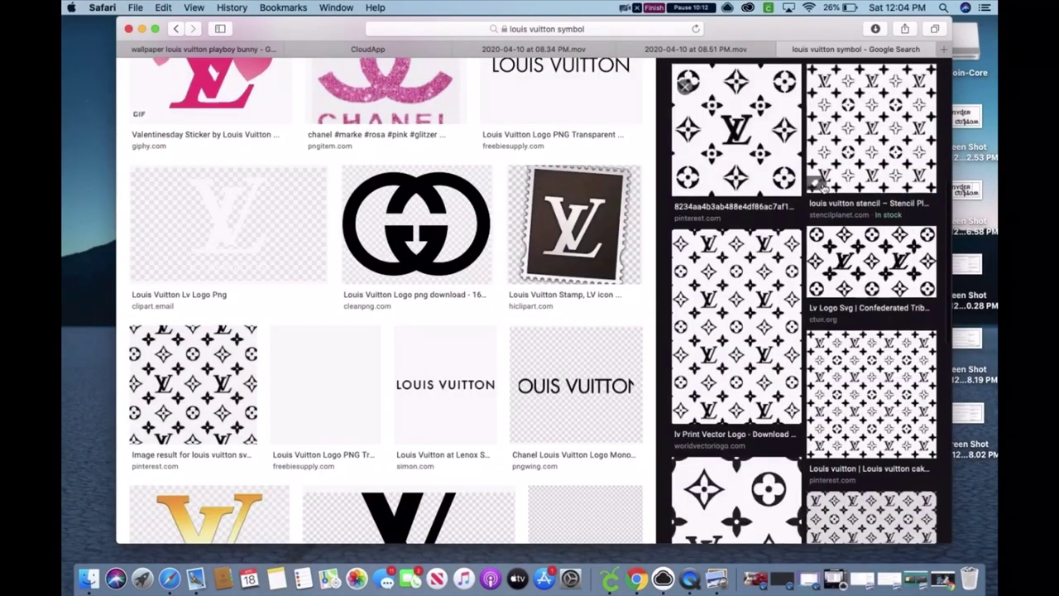
pyautogui.scroll(-8, 861, 222)
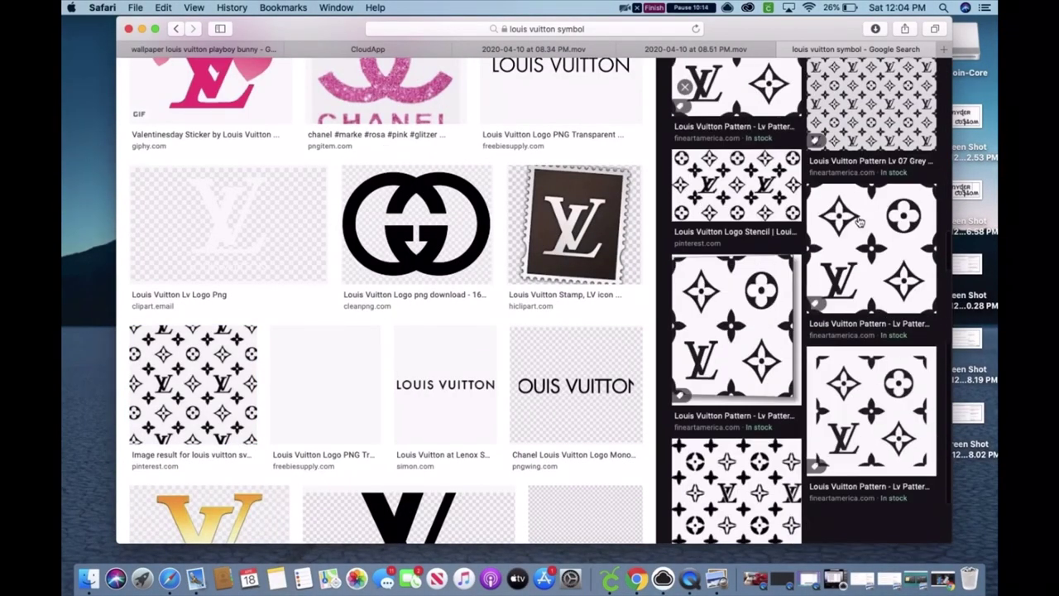
pyautogui.scroll(-9, 331, 385)
pyautogui.scroll(6, 331, 384)
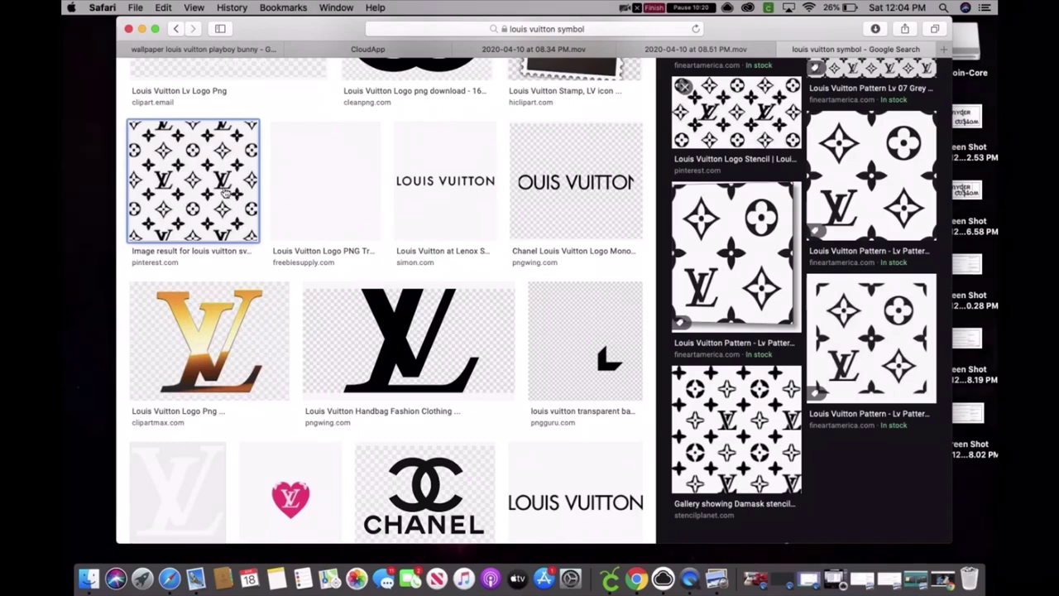
pyautogui.scroll(-2, 281, 257)
pyautogui.scroll(1, 291, 268)
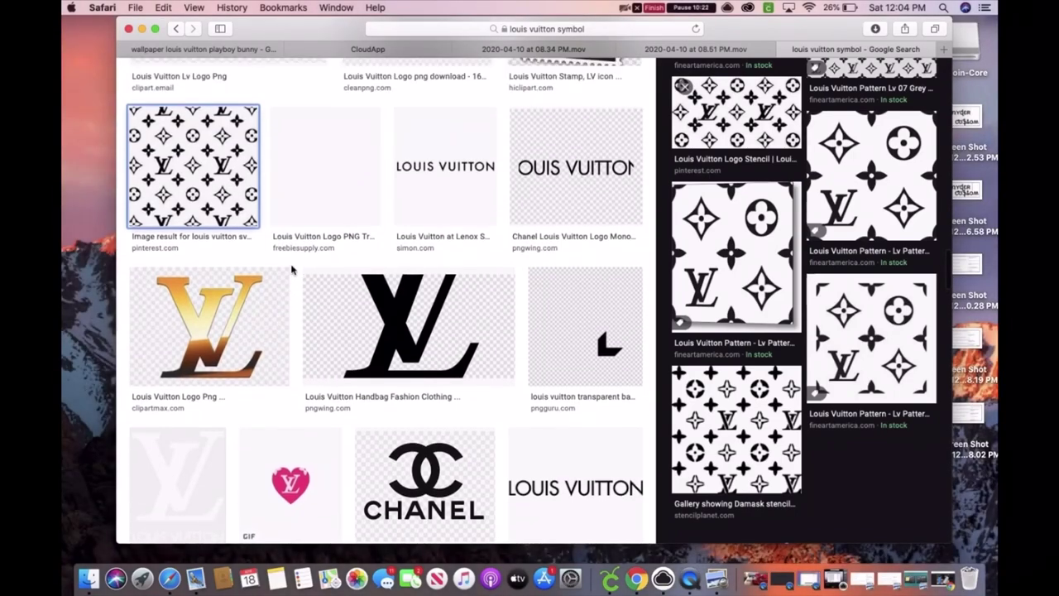
pyautogui.scroll(-8, 292, 268)
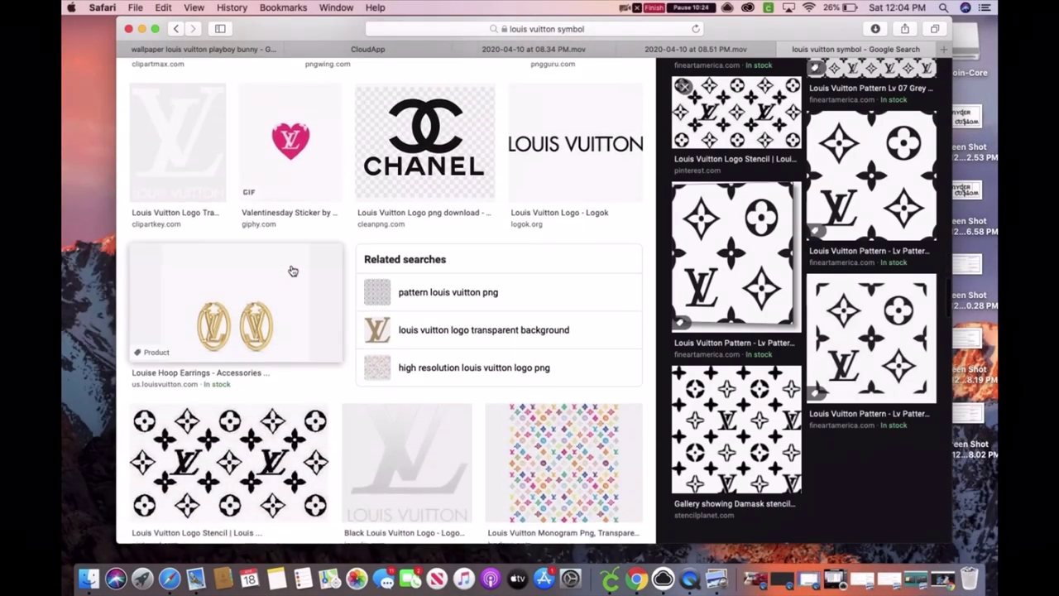
pyautogui.scroll(-15, 292, 270)
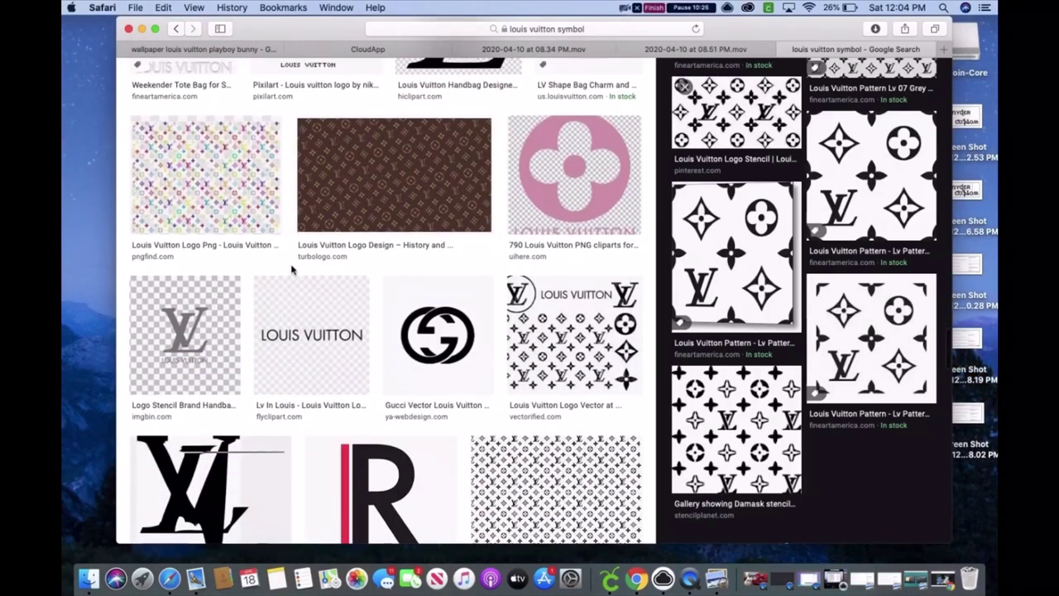
pyautogui.scroll(-6, 291, 270)
# Step: Preview the all-over monogram patterns from PNG Image, DLPNG.com and SeekPNG one after another
pyautogui.click(530, 281)
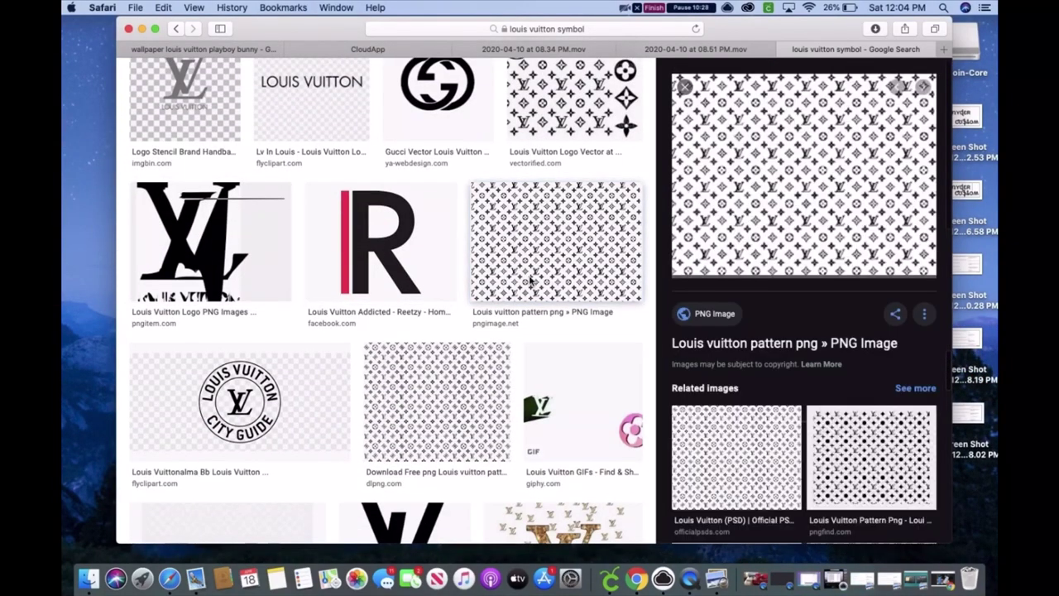
pyautogui.click(442, 368)
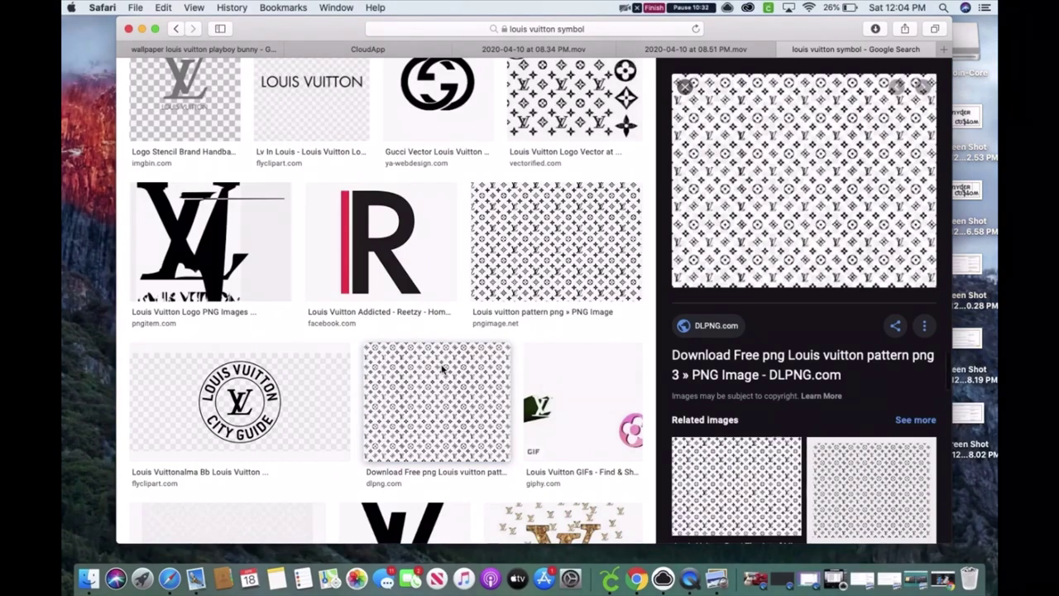
pyautogui.scroll(-15, 442, 369)
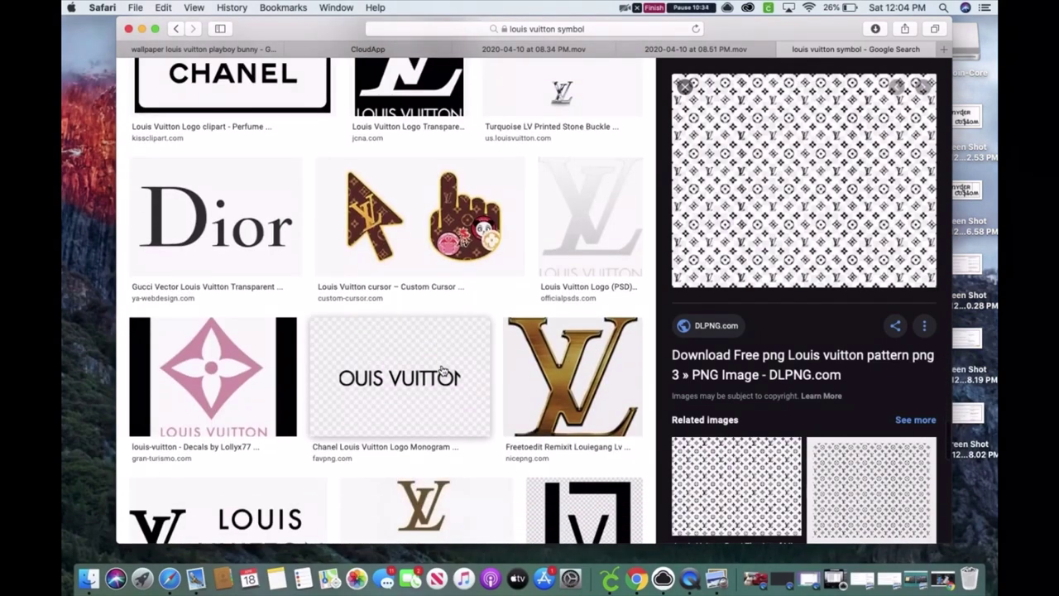
pyautogui.rightClick(779, 185)
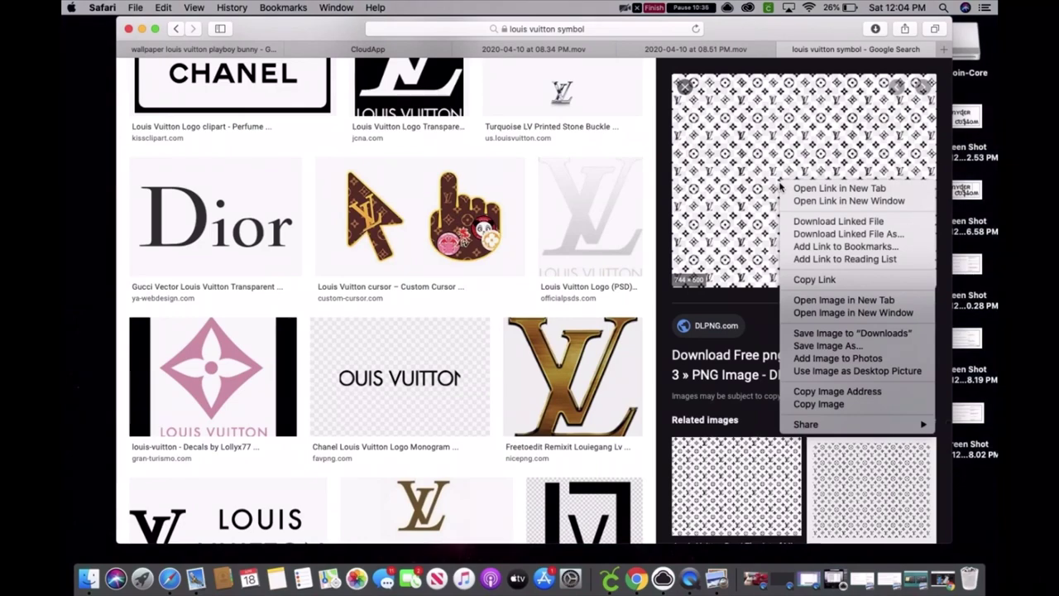
pyautogui.click(494, 302)
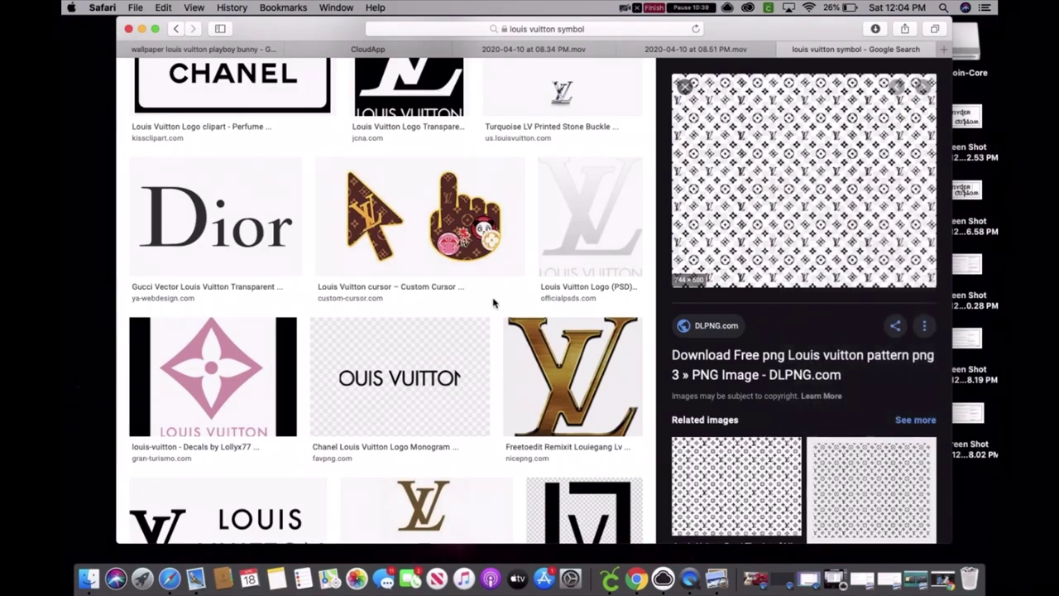
pyautogui.scroll(-2, 492, 301)
pyautogui.click(883, 523)
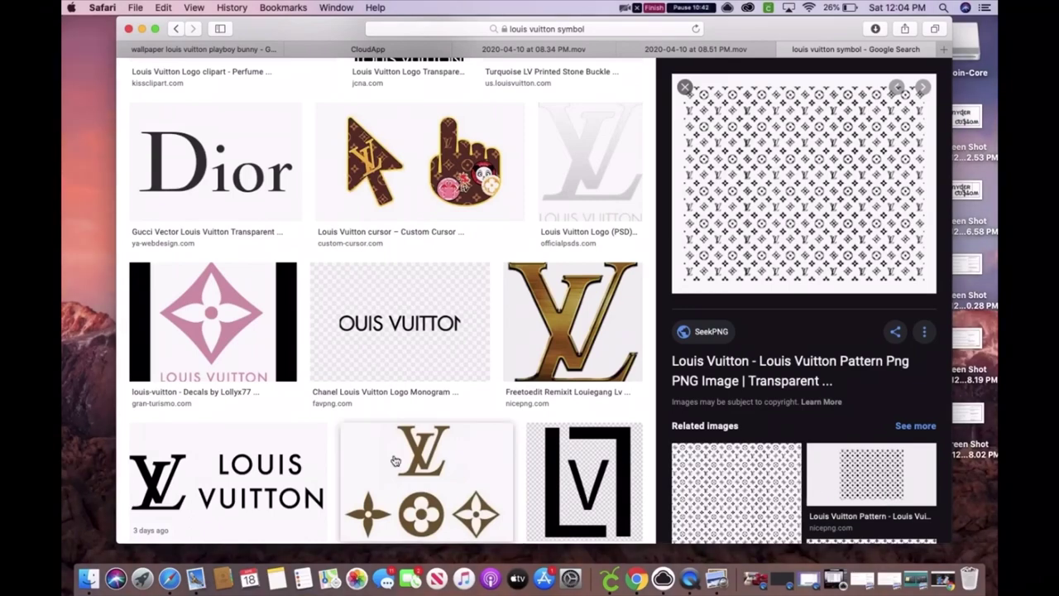
# Step: Look further through the transparent image results and preview the black-and-white monogram pattern from culturacuenca.com
pyautogui.scroll(-10, 395, 460)
pyautogui.scroll(-4, 395, 460)
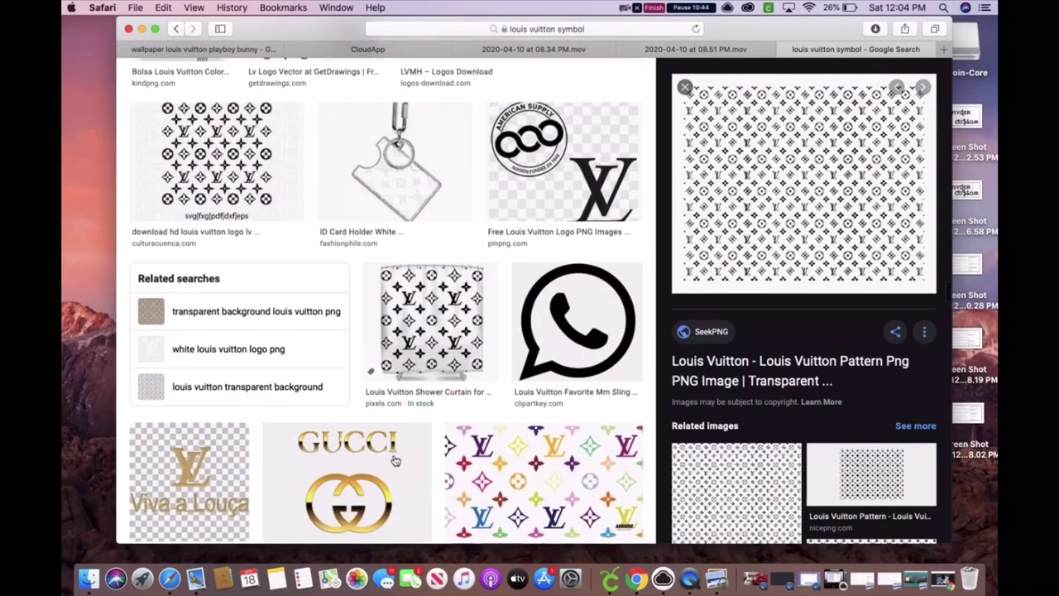
pyautogui.click(223, 142)
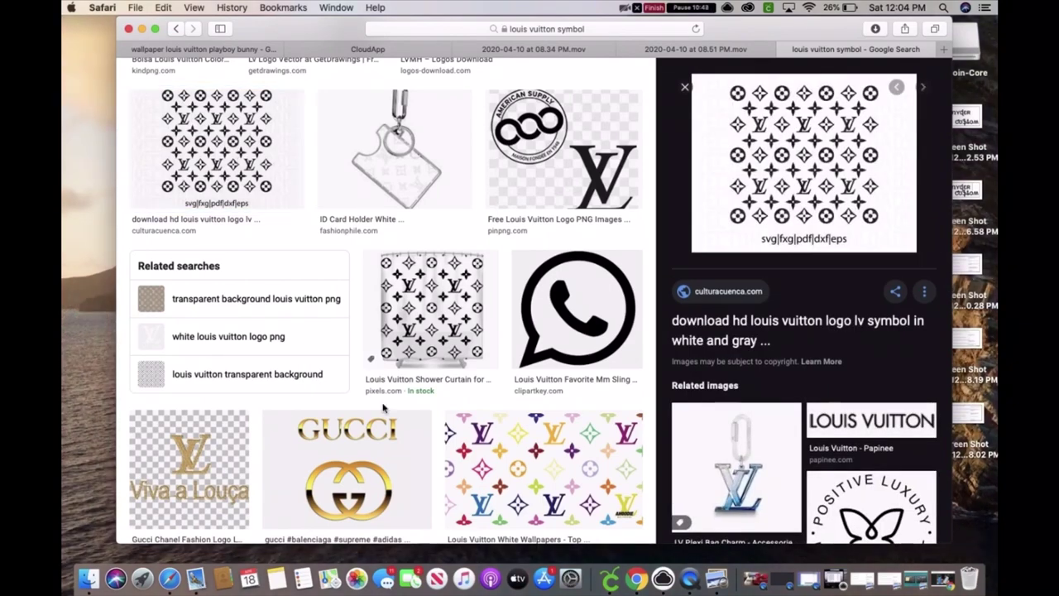
pyautogui.scroll(-12, 306, 281)
pyautogui.scroll(-2, 383, 409)
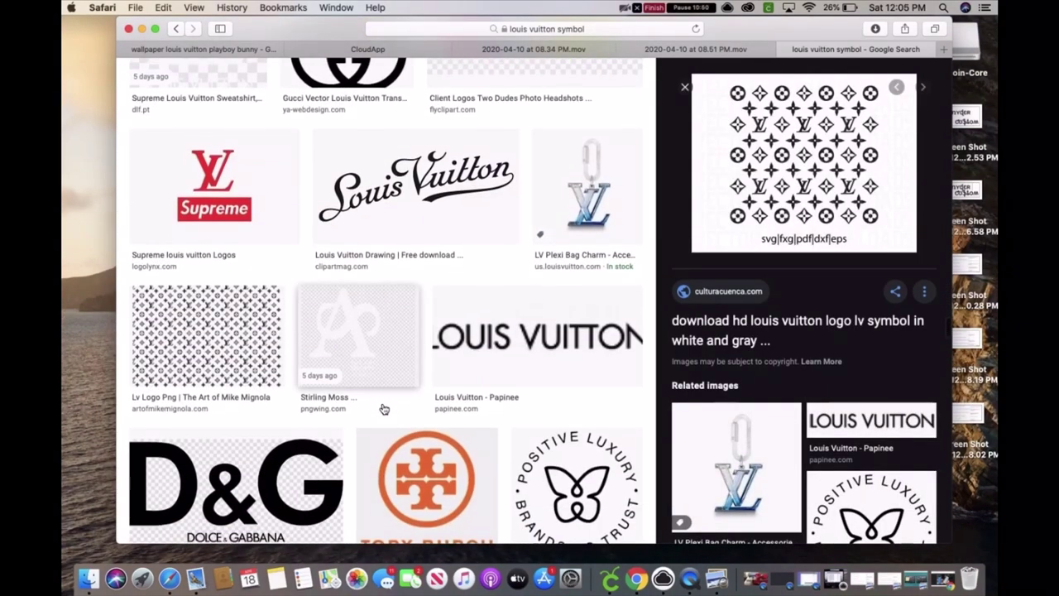
# Step: Open the all-over LV monogram pattern from artofmikemignola.com and save the image to Downloads as "Louis Template"
pyautogui.click(258, 339)
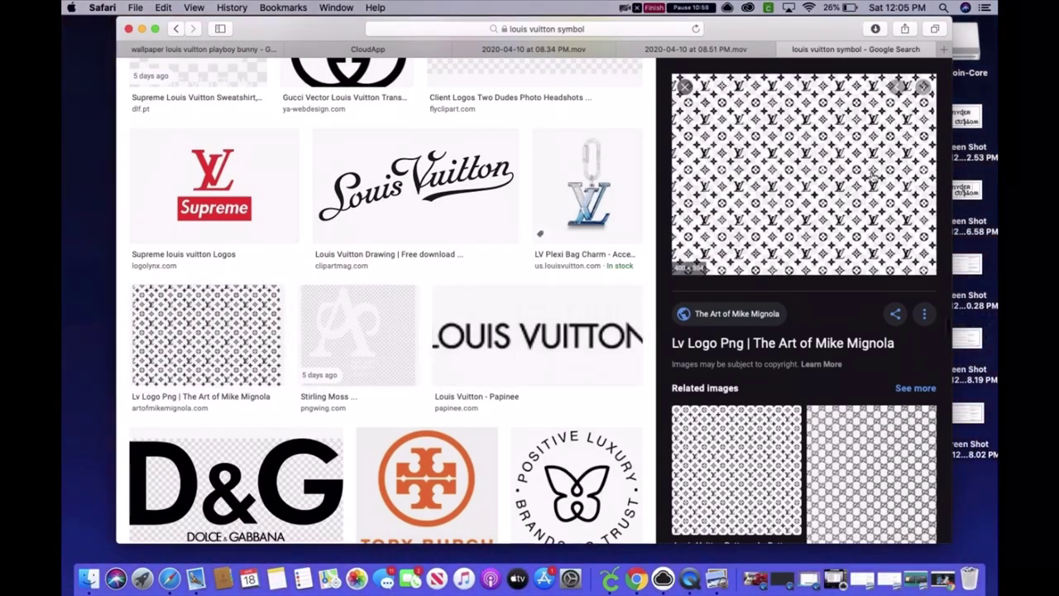
pyautogui.rightClick(873, 178)
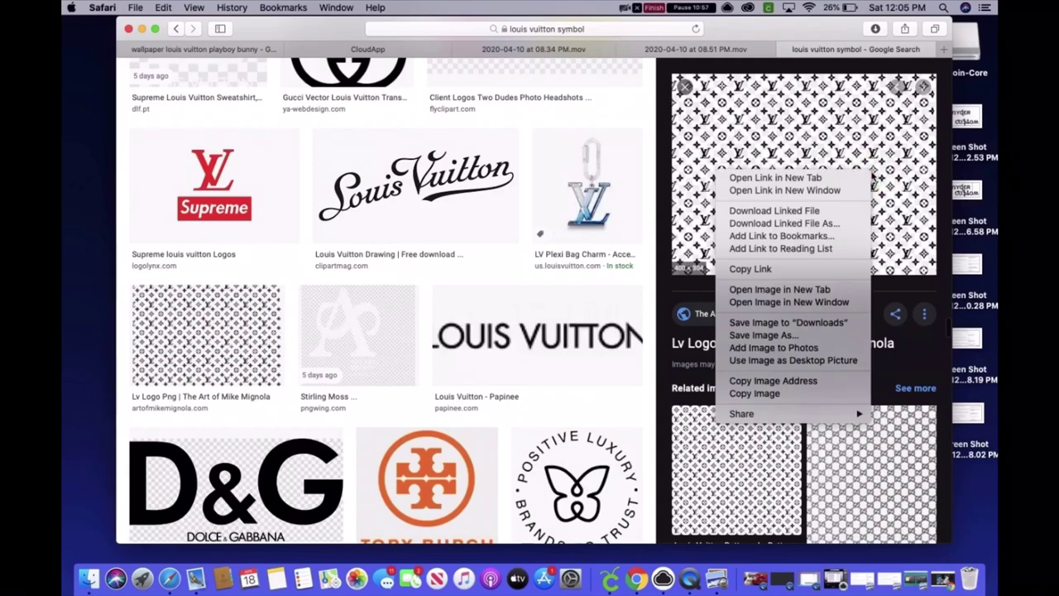
pyautogui.click(801, 335)
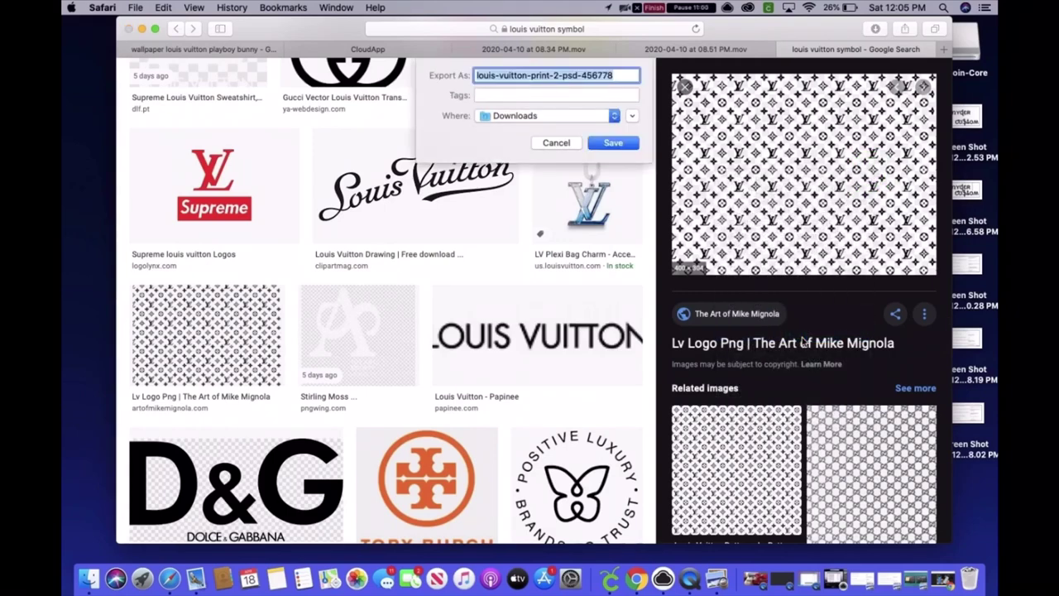
pyautogui.press('BackSpace')
pyautogui.write('Loui')
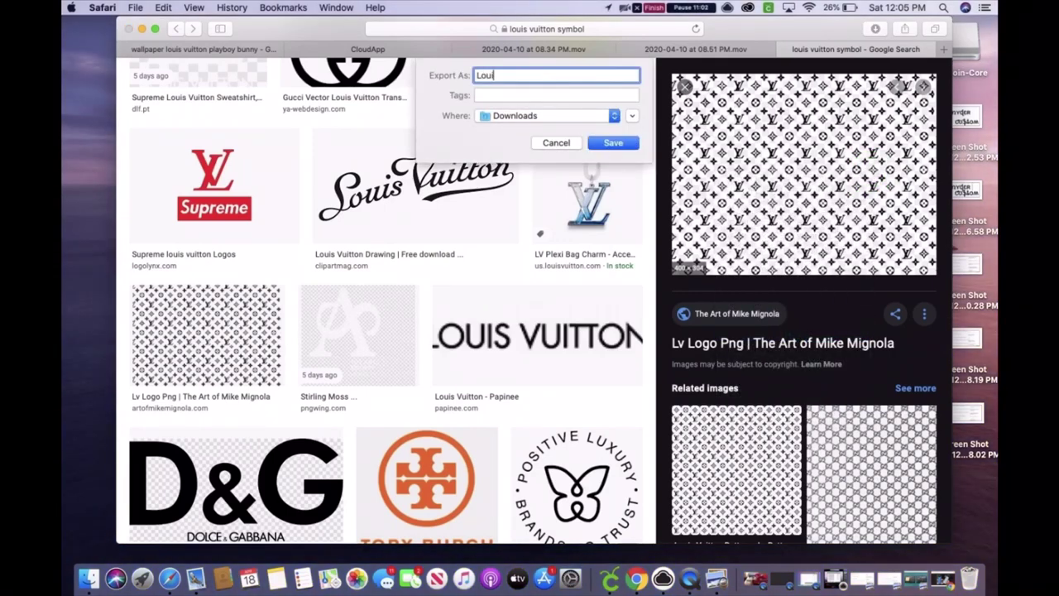
pyautogui.write('s Te')
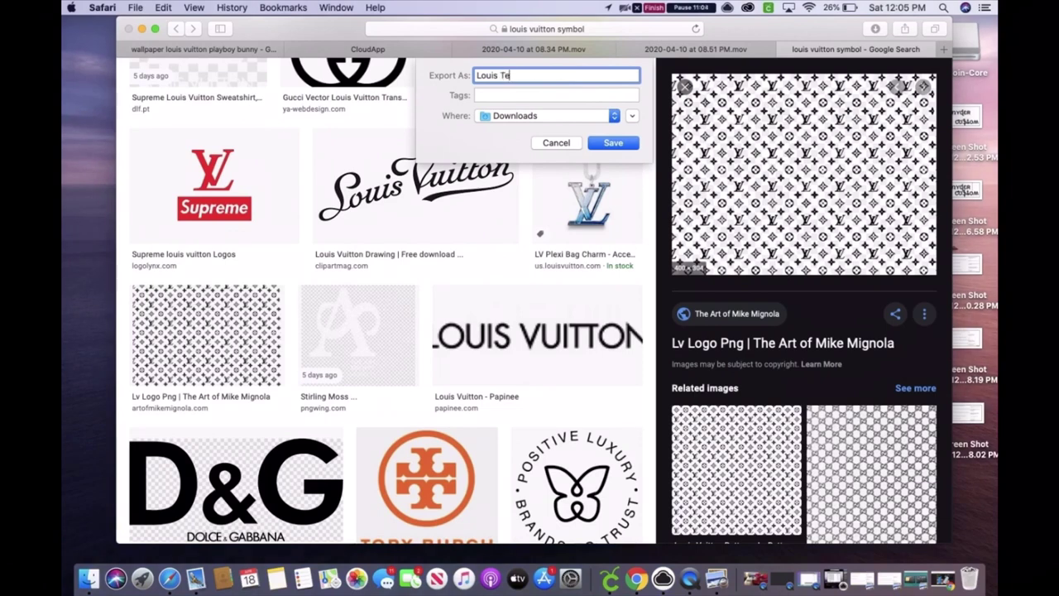
pyautogui.write('mplate')
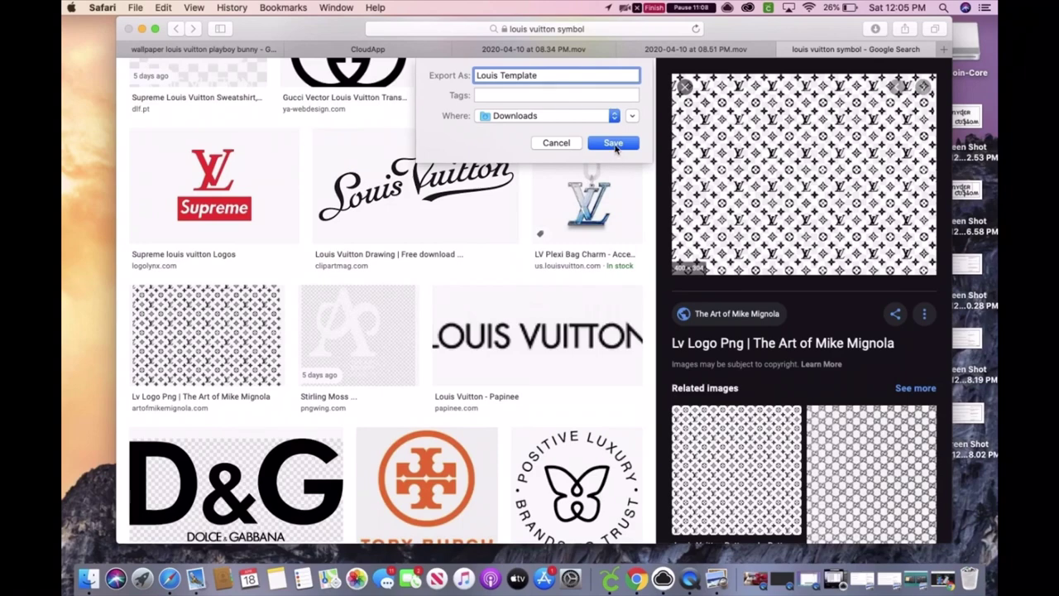
pyautogui.click(614, 144)
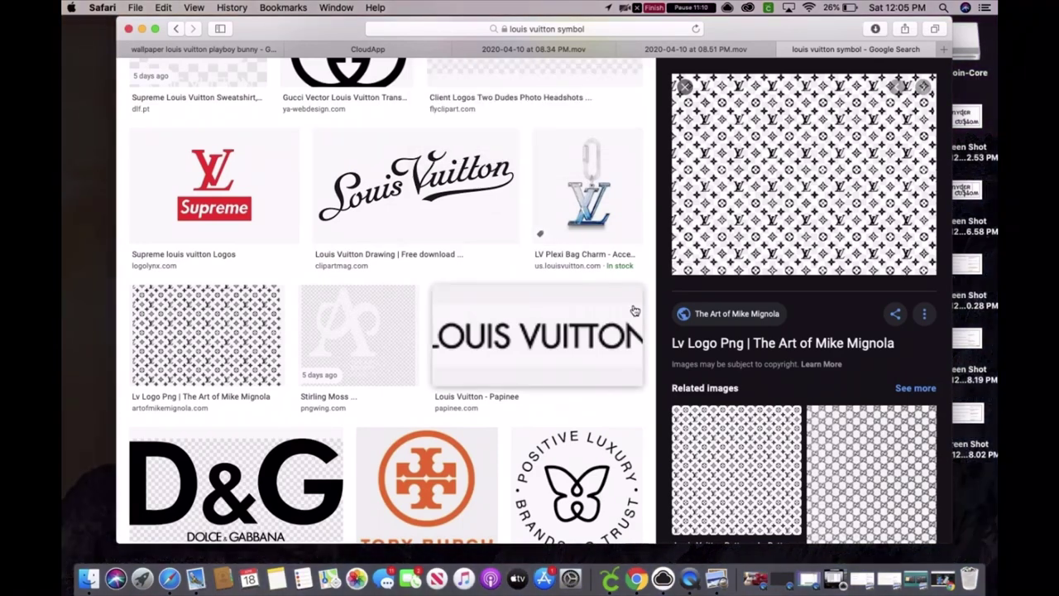
# Step: Switch to Cricut Design Space and start a new image upload
pyautogui.click(611, 581)
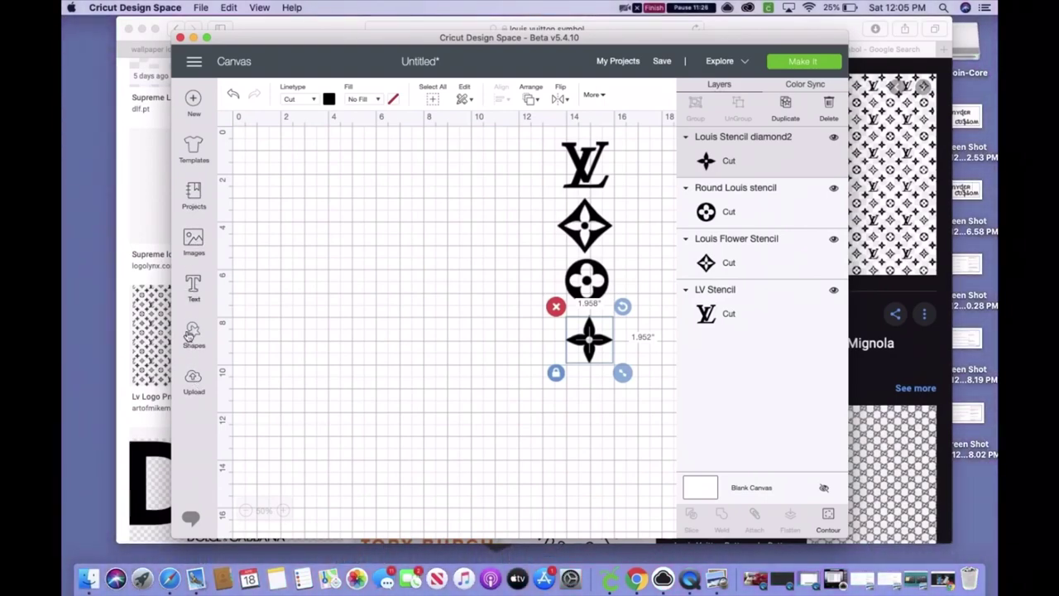
pyautogui.click(196, 245)
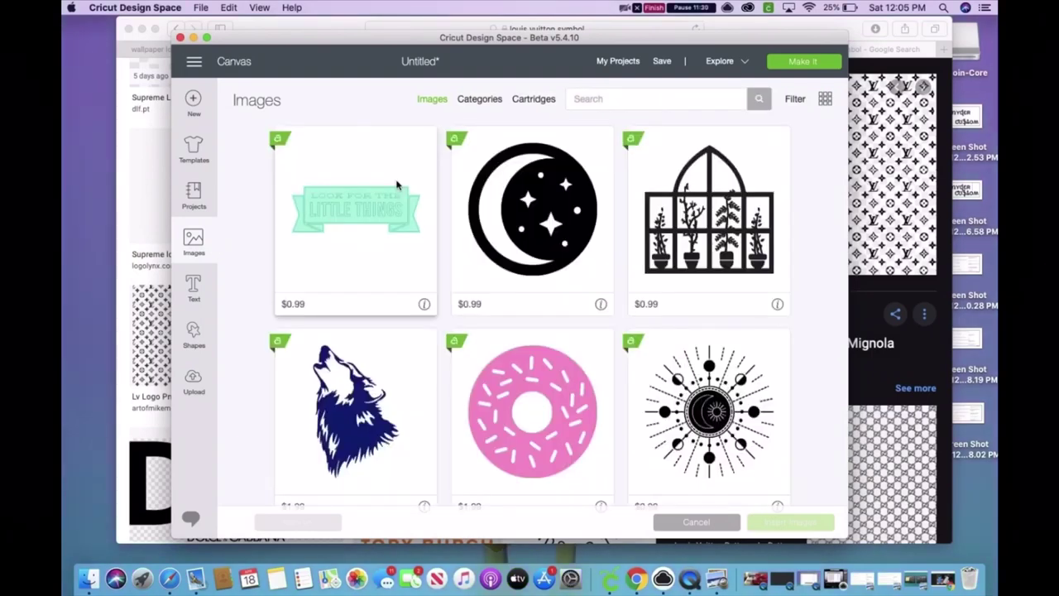
pyautogui.click(193, 383)
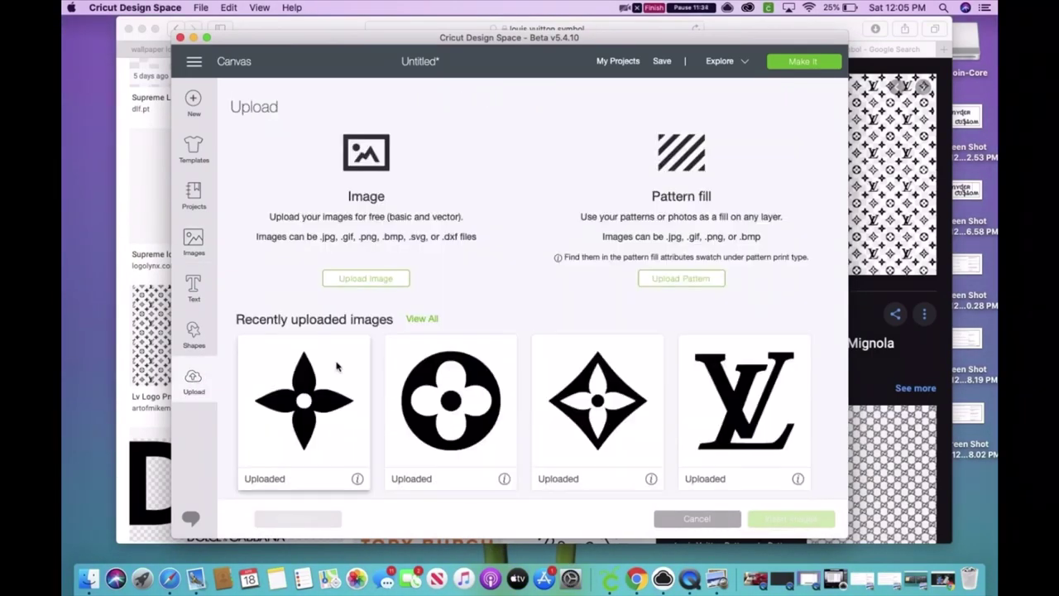
pyautogui.scroll(-2, 456, 286)
pyautogui.scroll(-5, 456, 287)
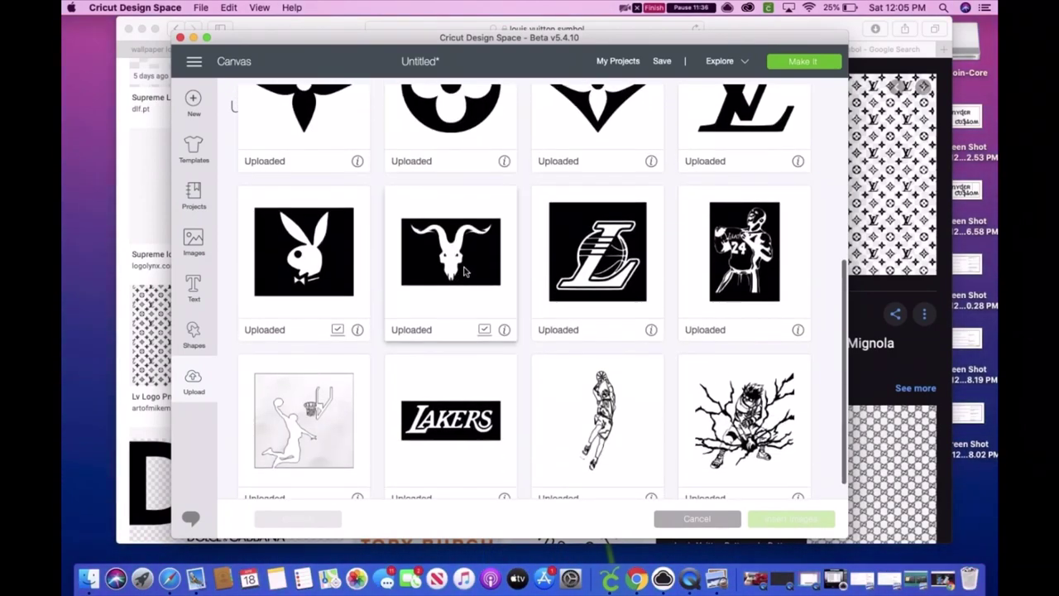
pyautogui.scroll(6, 464, 276)
pyautogui.click(384, 280)
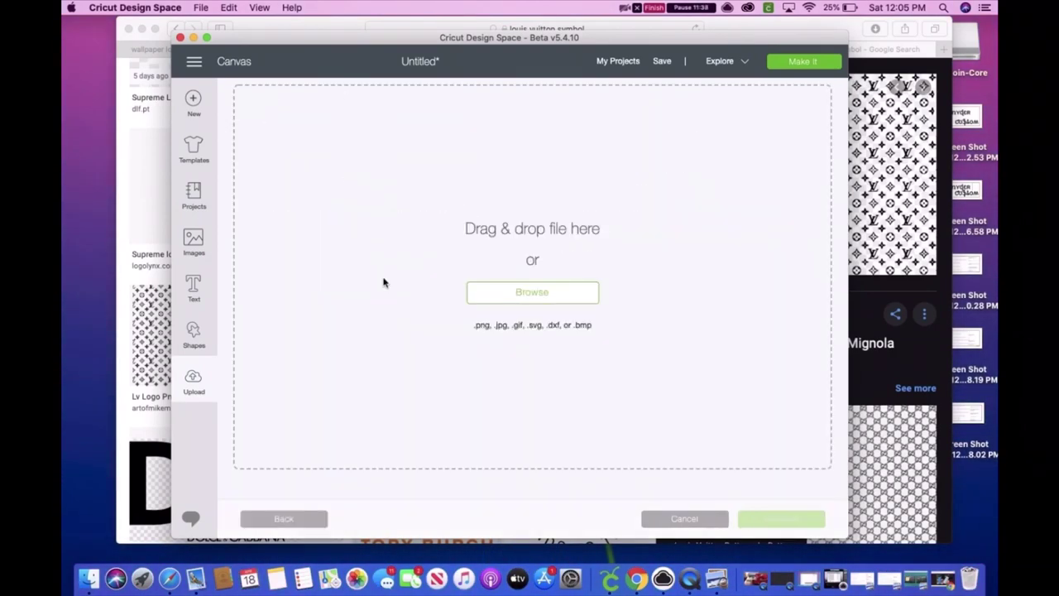
# Step: Choose the Louis Template image from the Downloads folder as the file to upload
pyautogui.click(503, 302)
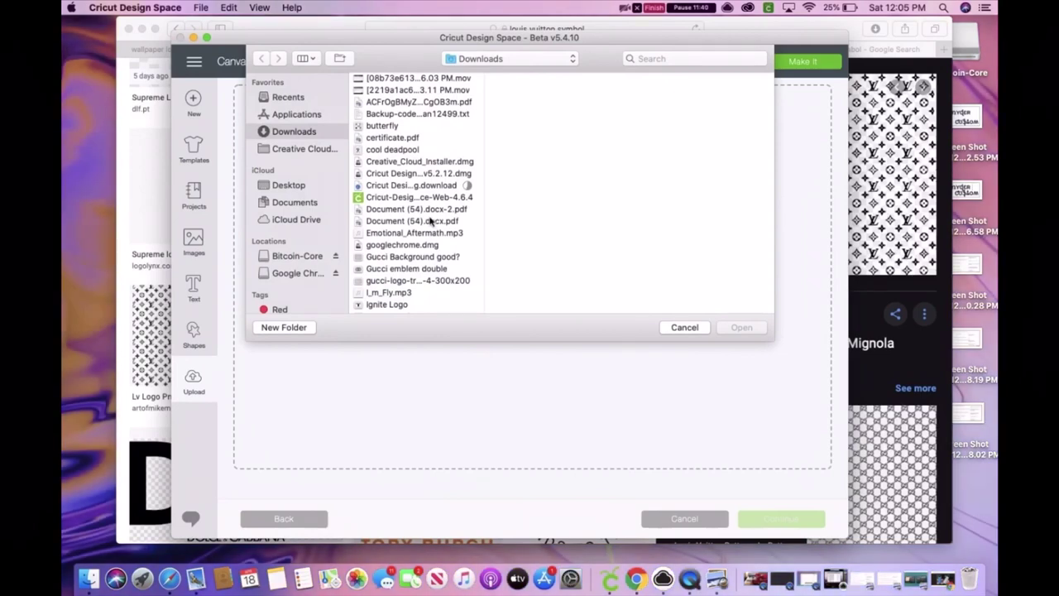
pyautogui.scroll(-20, 413, 163)
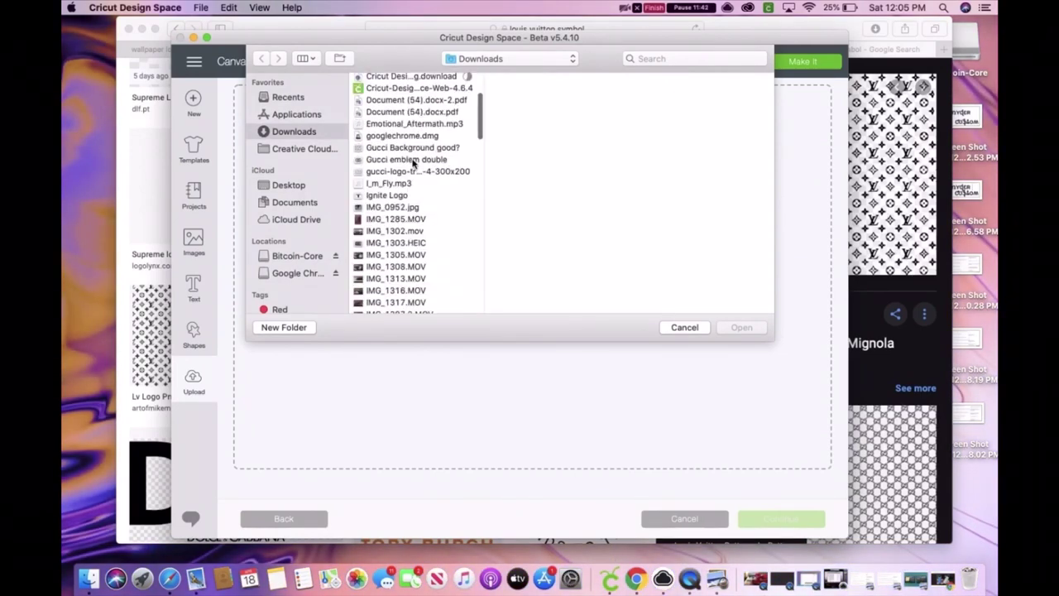
pyautogui.scroll(10, 420, 178)
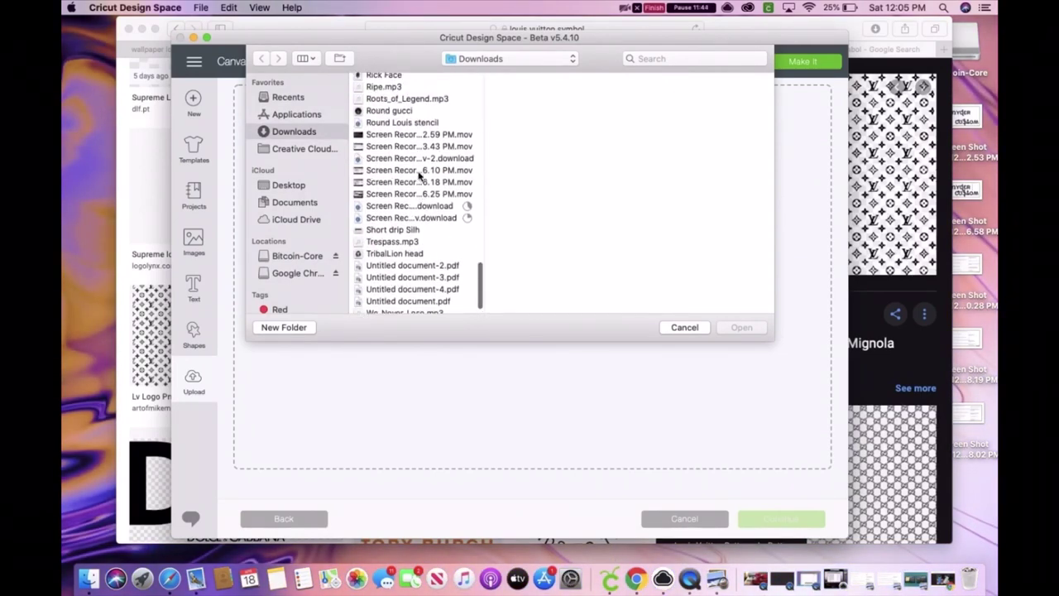
pyautogui.scroll(3, 420, 176)
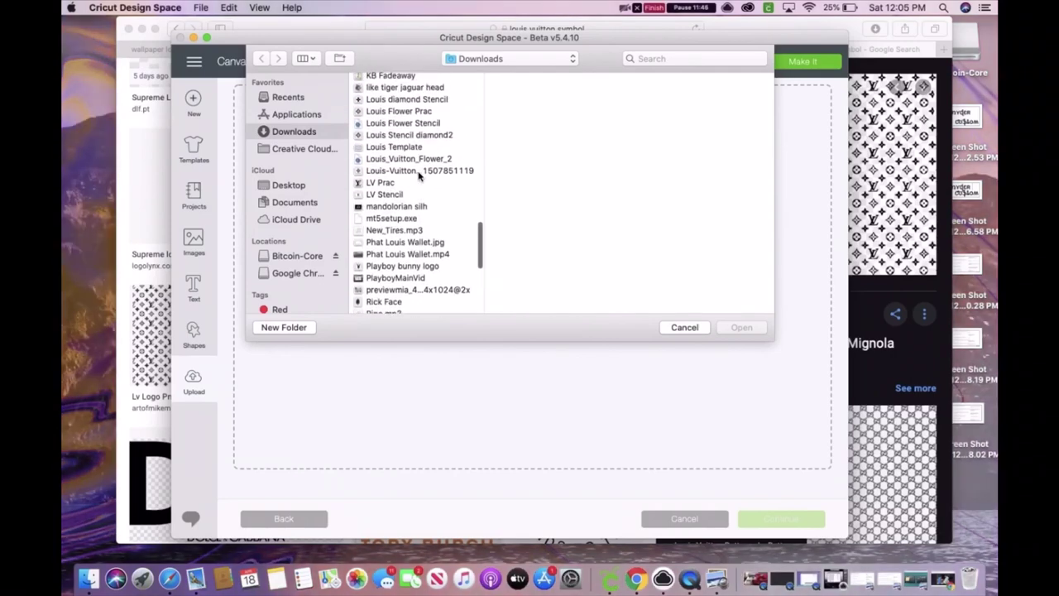
pyautogui.click(411, 148)
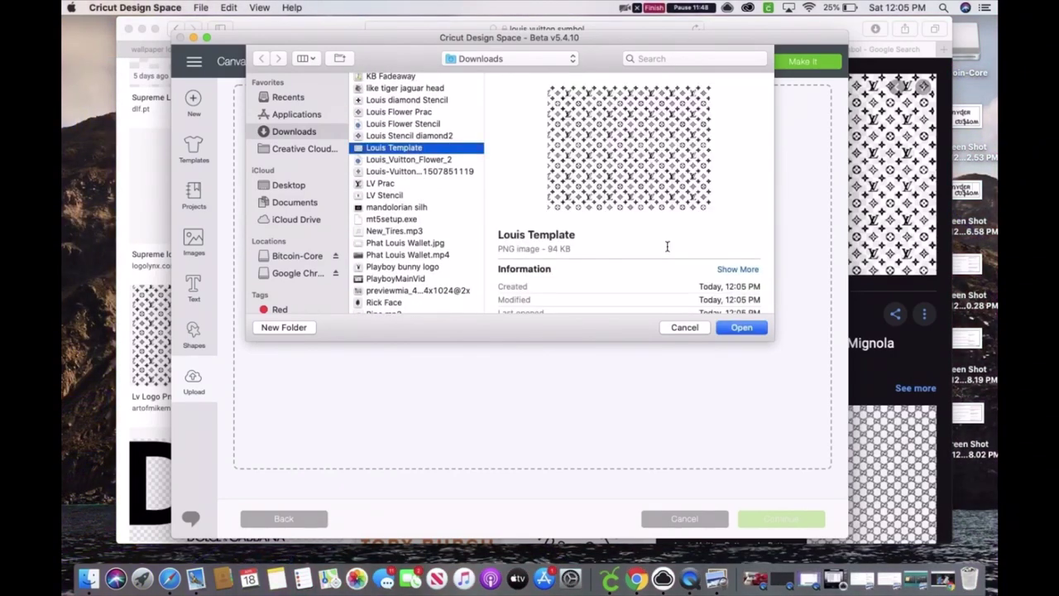
pyautogui.click(744, 328)
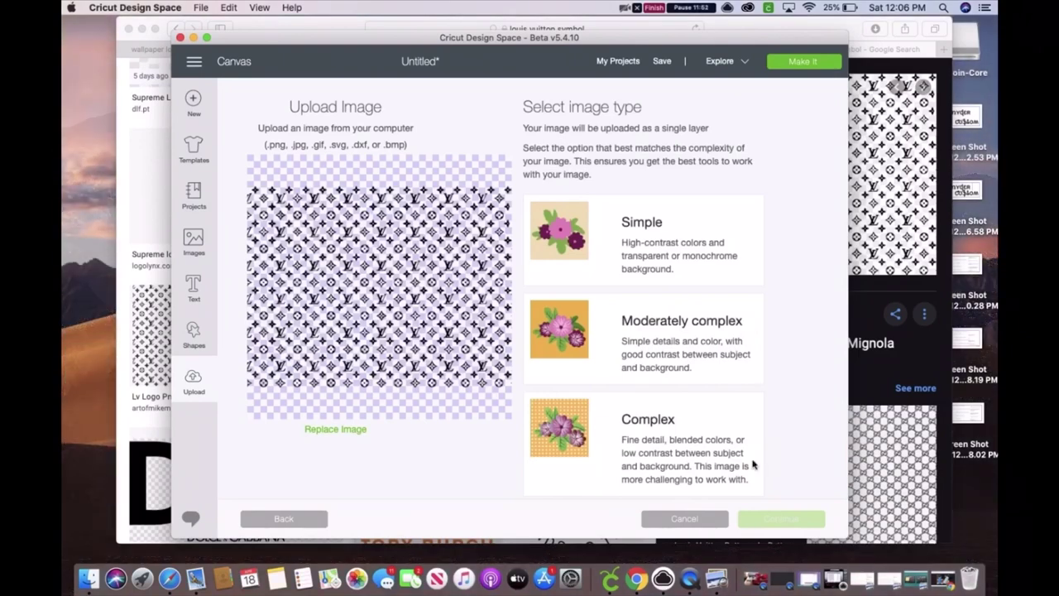
# Step: Set the image type to Complex, check the cut preview of the pattern and accept the image without erasing anything
pyautogui.click(722, 451)
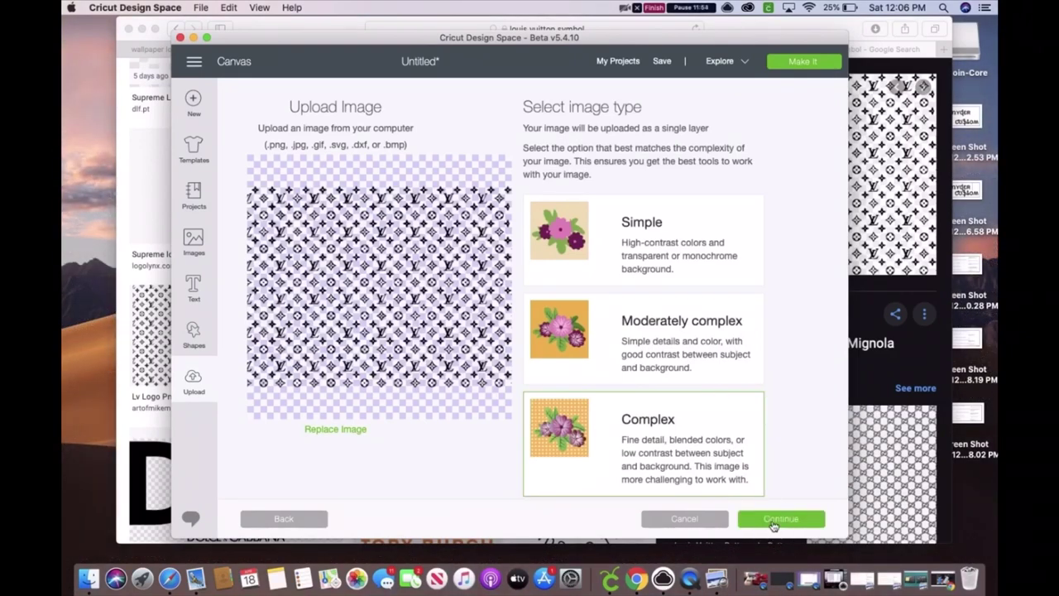
pyautogui.click(773, 522)
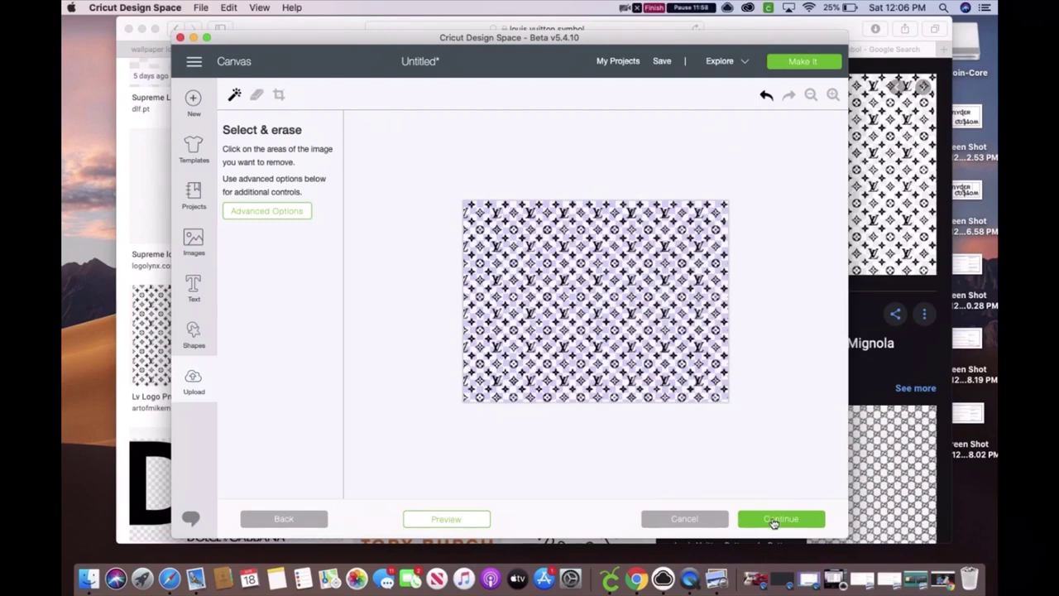
pyautogui.click(465, 523)
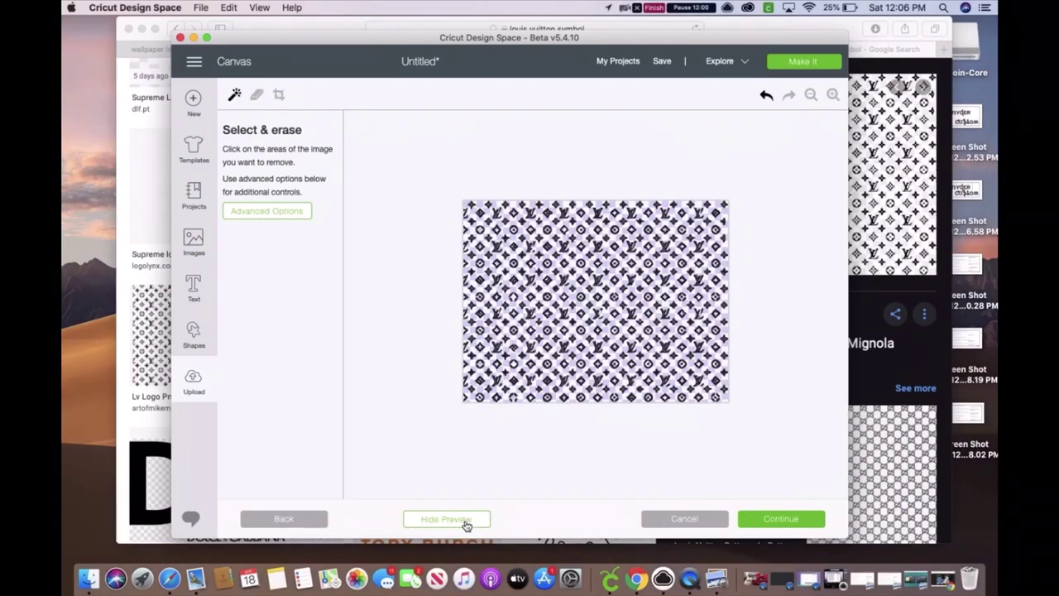
pyautogui.click(466, 523)
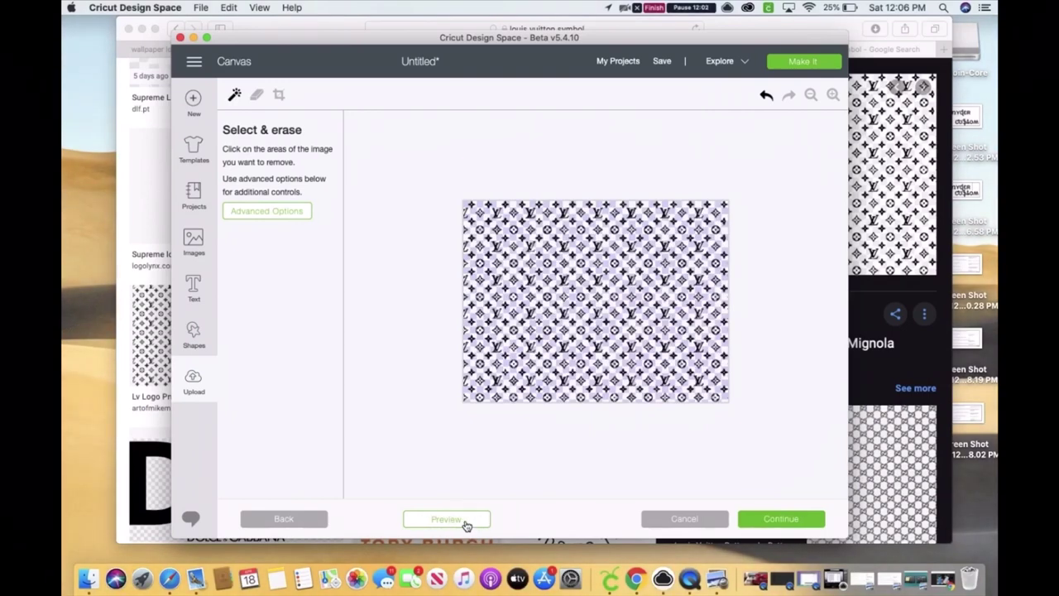
pyautogui.click(760, 519)
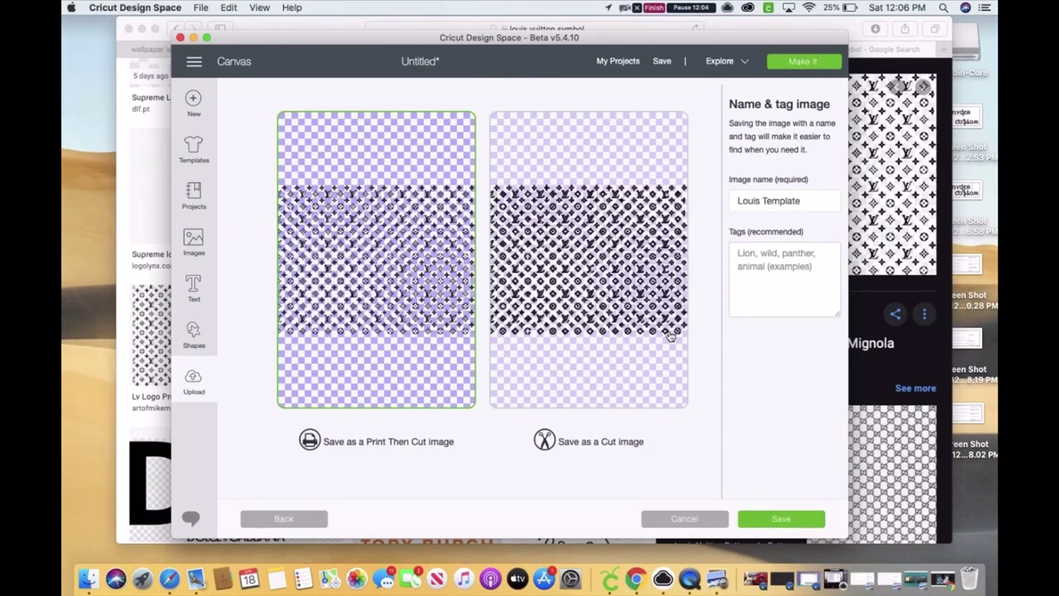
# Step: Save the Louis Template pattern as a Print Then Cut image and insert it on the canvas
pyautogui.click(670, 333)
pyautogui.click(461, 356)
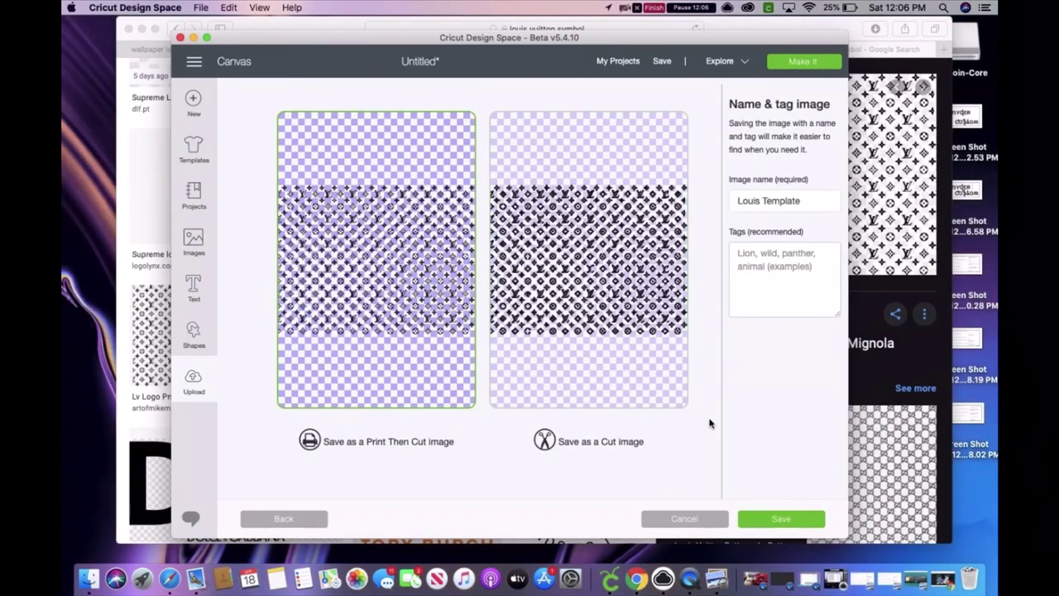
pyautogui.click(784, 520)
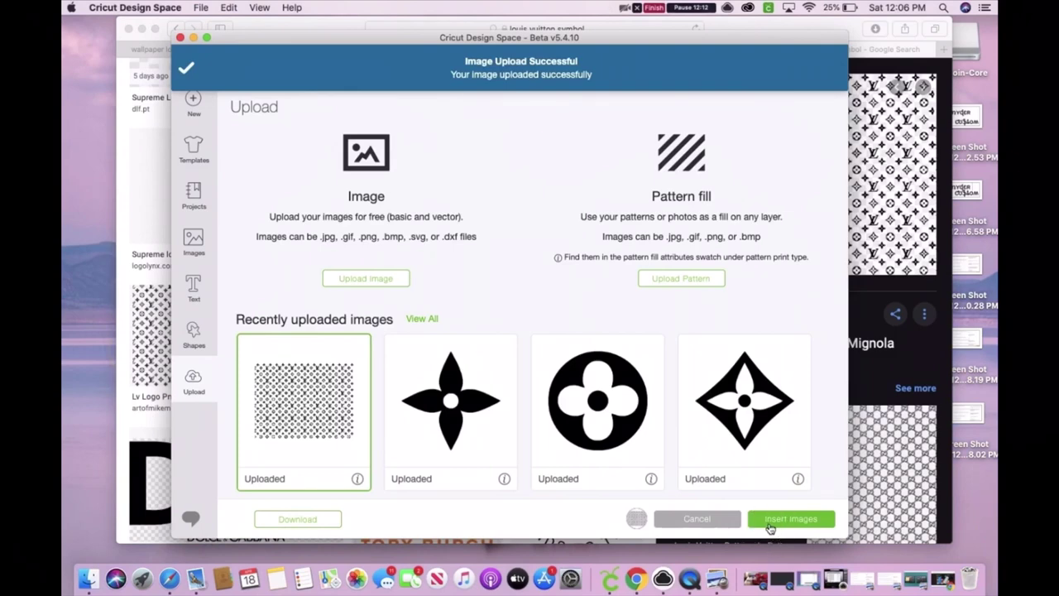
pyautogui.click(770, 527)
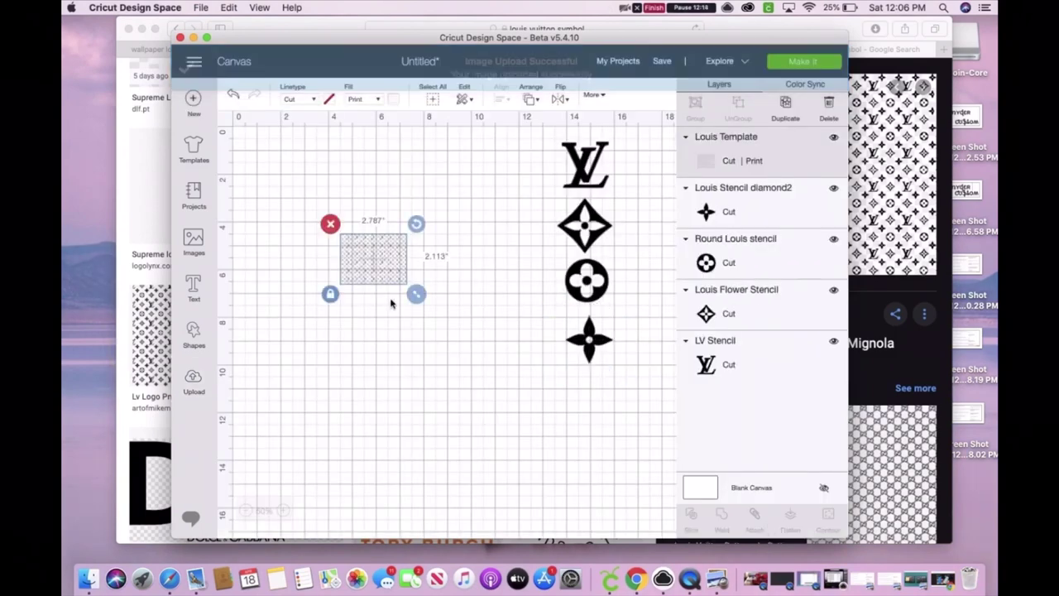
# Step: Try the Louis Template pattern at the canvas origin, enlarged to about 12.075 inches tall, and delete it from the canvas
pyautogui.moveTo(417, 294); pyautogui.dragTo(547, 466)
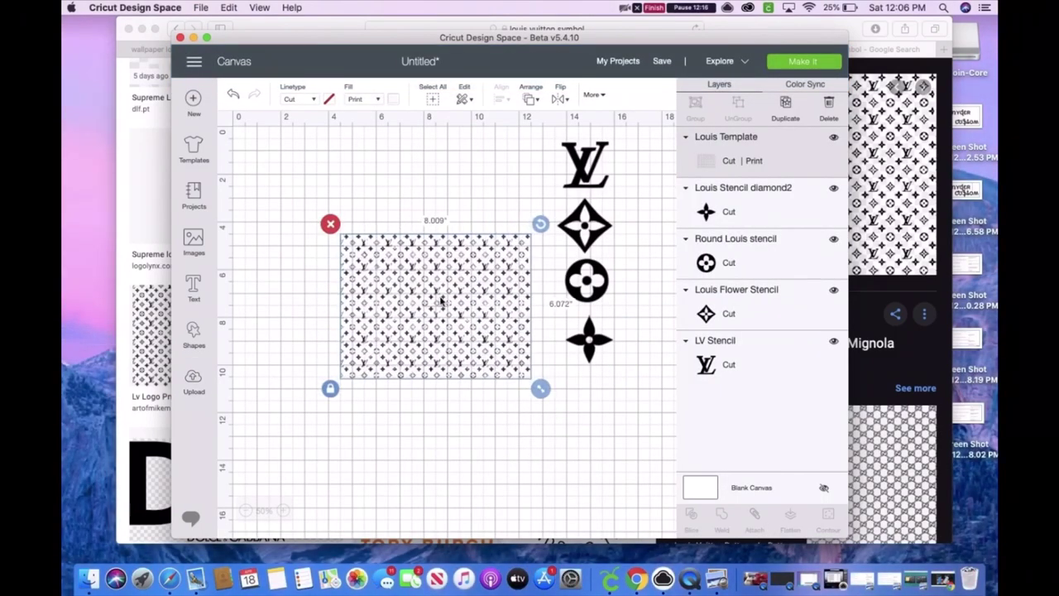
pyautogui.moveTo(441, 302); pyautogui.dragTo(302, 181)
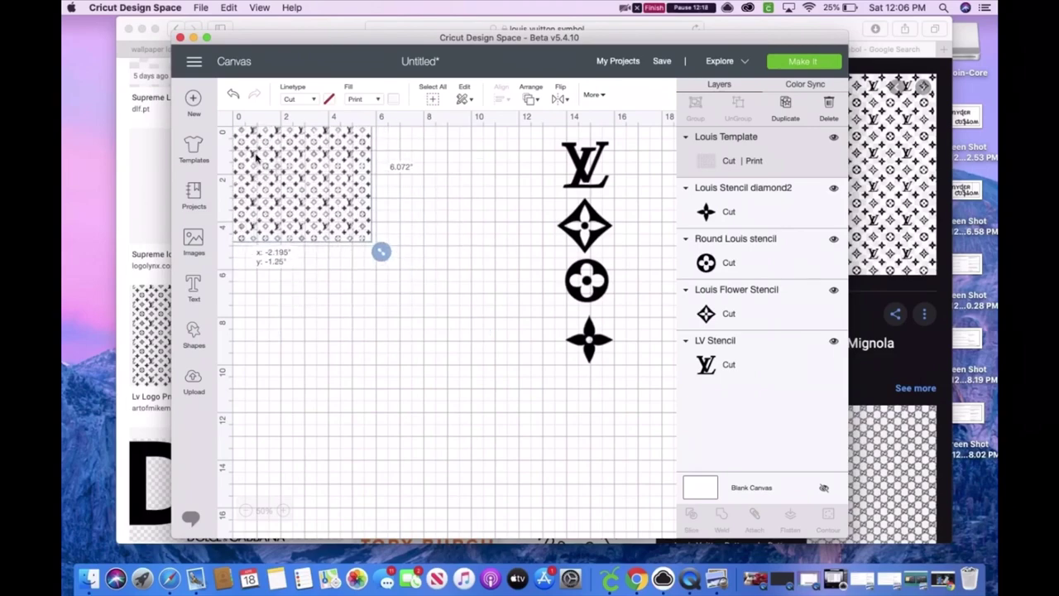
pyautogui.moveTo(433, 281); pyautogui.dragTo(621, 423)
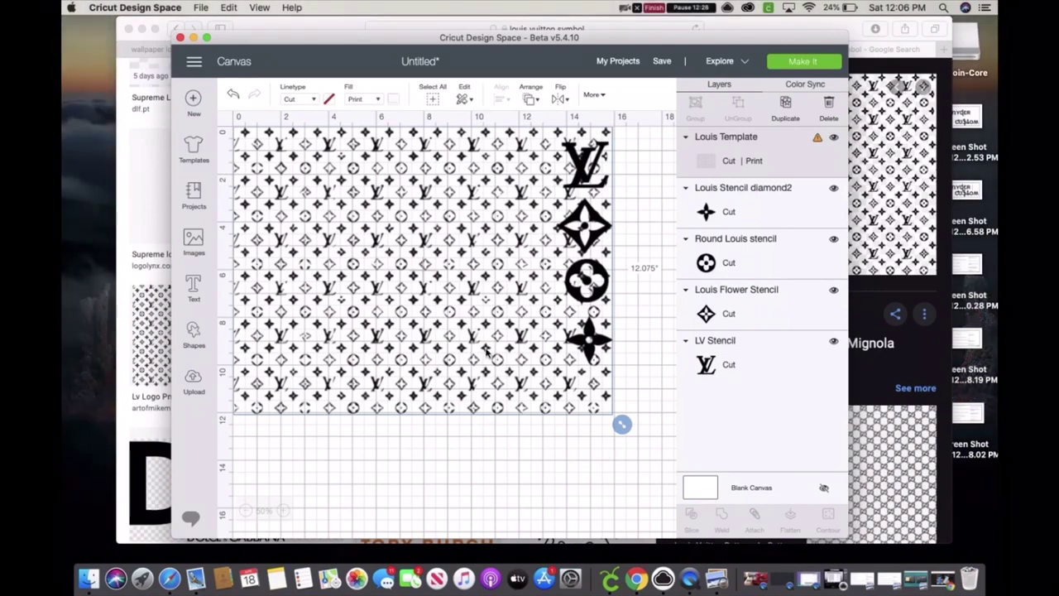
pyautogui.press('Delete')
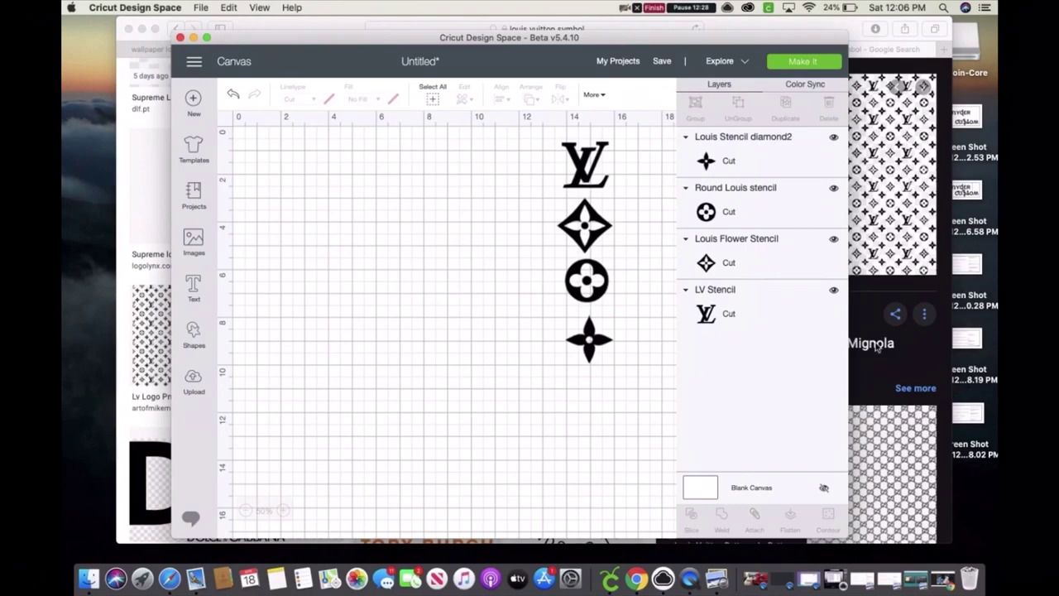
# Step: Return to Safari and preview the larger grey LV monogram pattern from fineartamerica.com among the related images
pyautogui.click(893, 381)
pyautogui.scroll(-5, 747, 385)
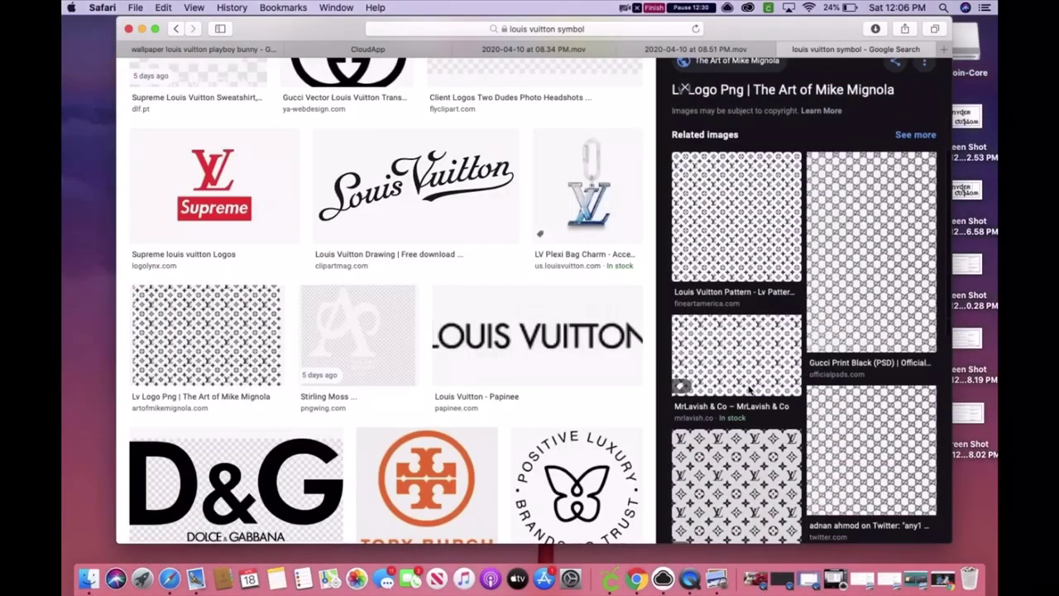
pyautogui.click(723, 459)
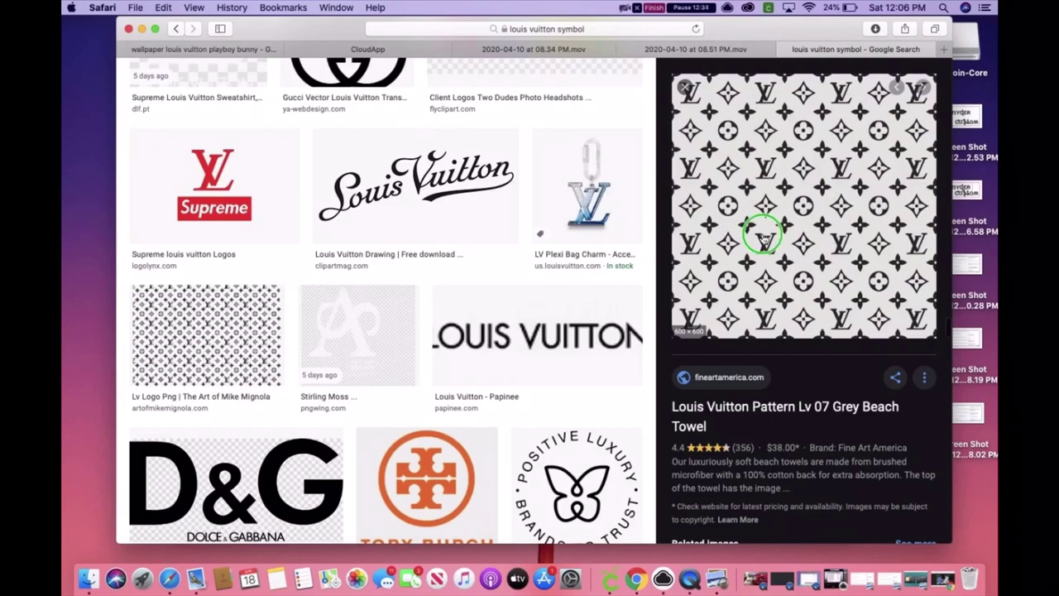
# Step: Save the grey LV monogram pattern image to the Downloads folder as "Louis Template Part 2"
pyautogui.rightClick(763, 238)
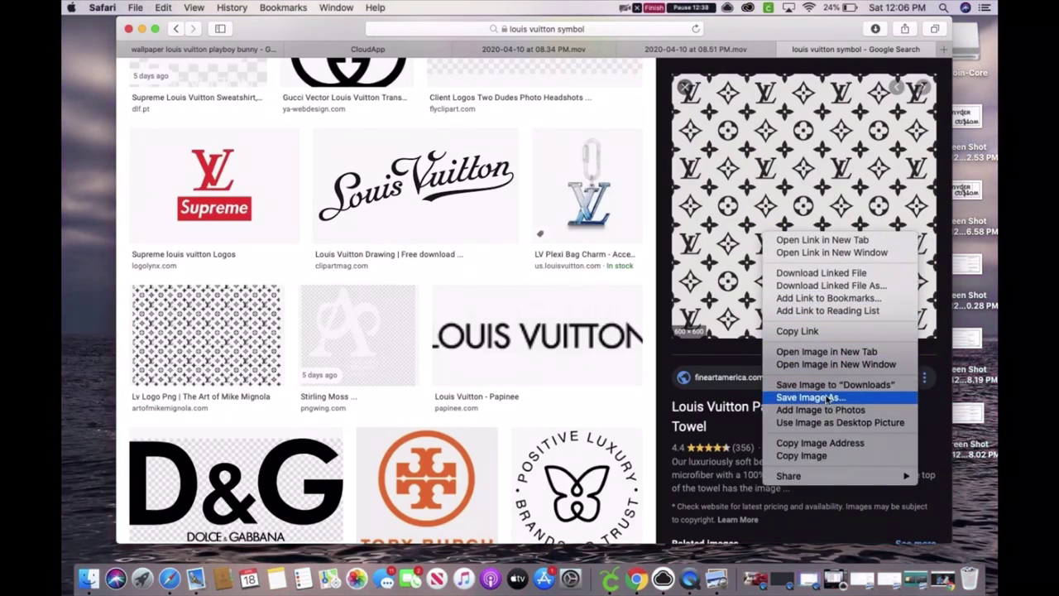
pyautogui.click(827, 399)
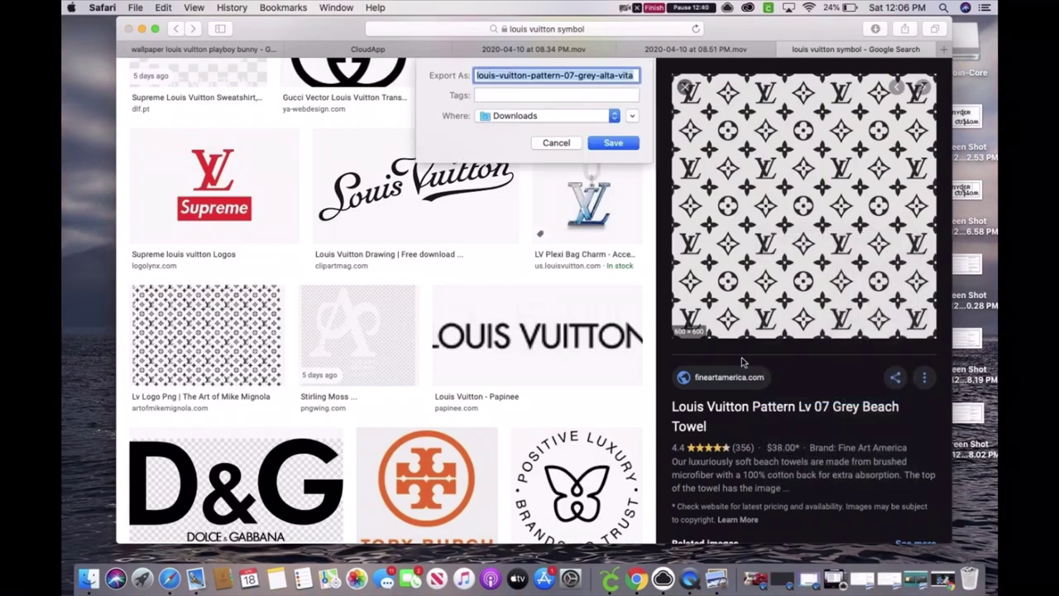
pyautogui.press('BackSpace')
pyautogui.write('L')
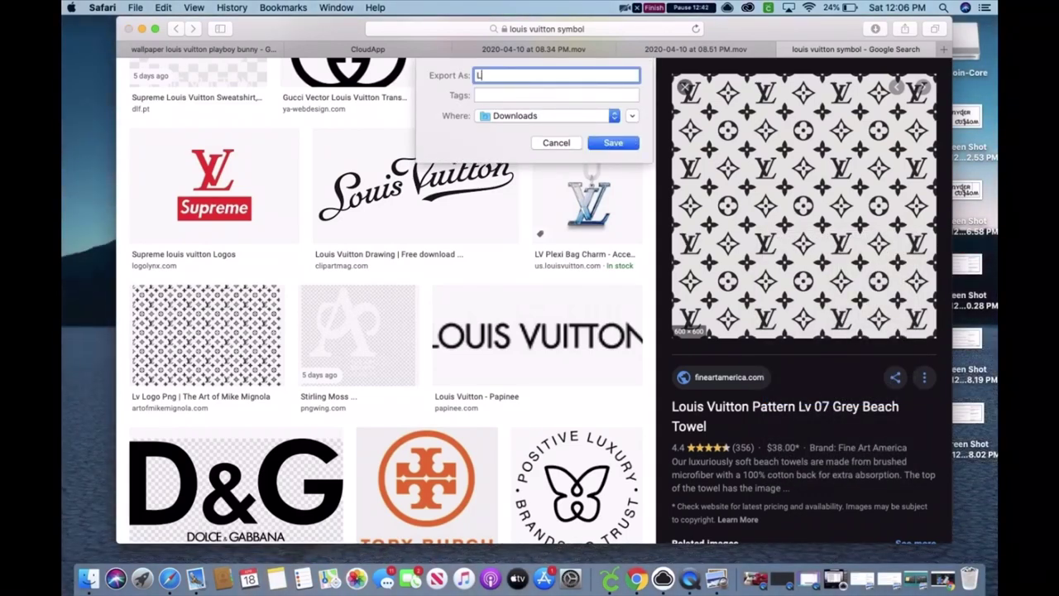
pyautogui.write('ouis Template')
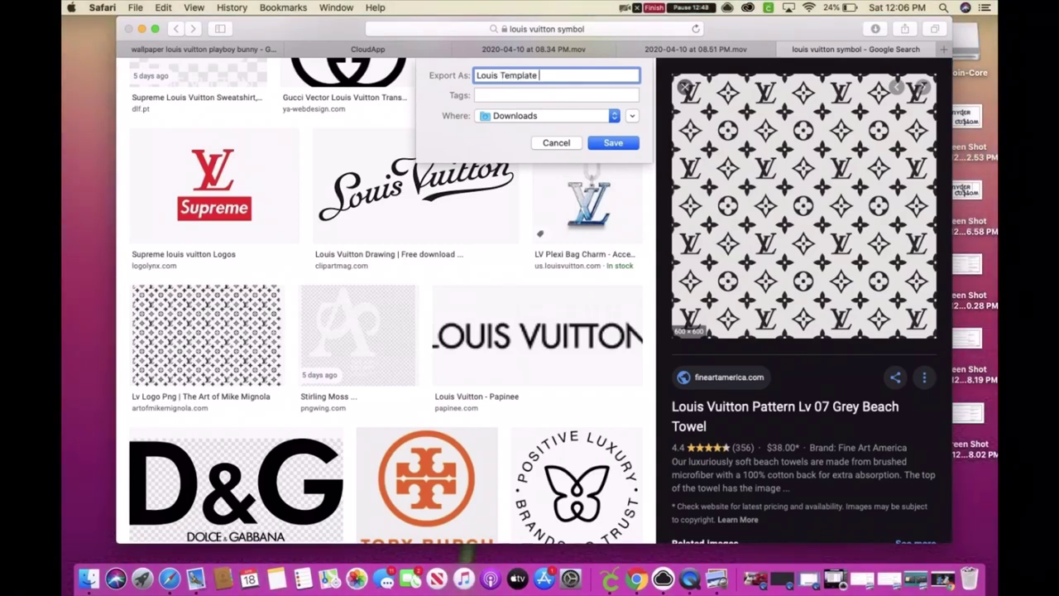
pyautogui.write('Part 2')
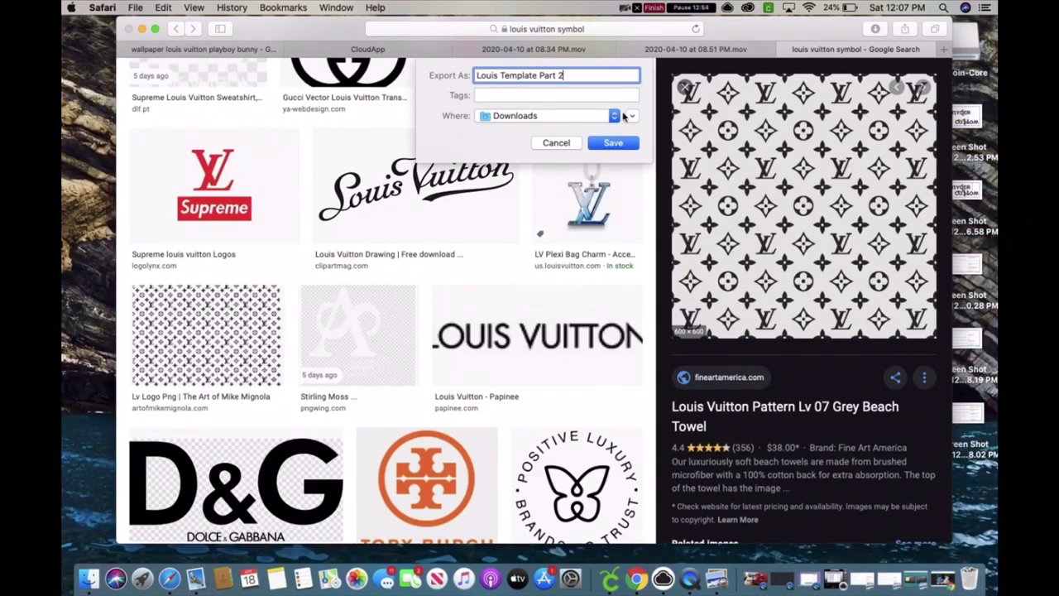
pyautogui.click(614, 143)
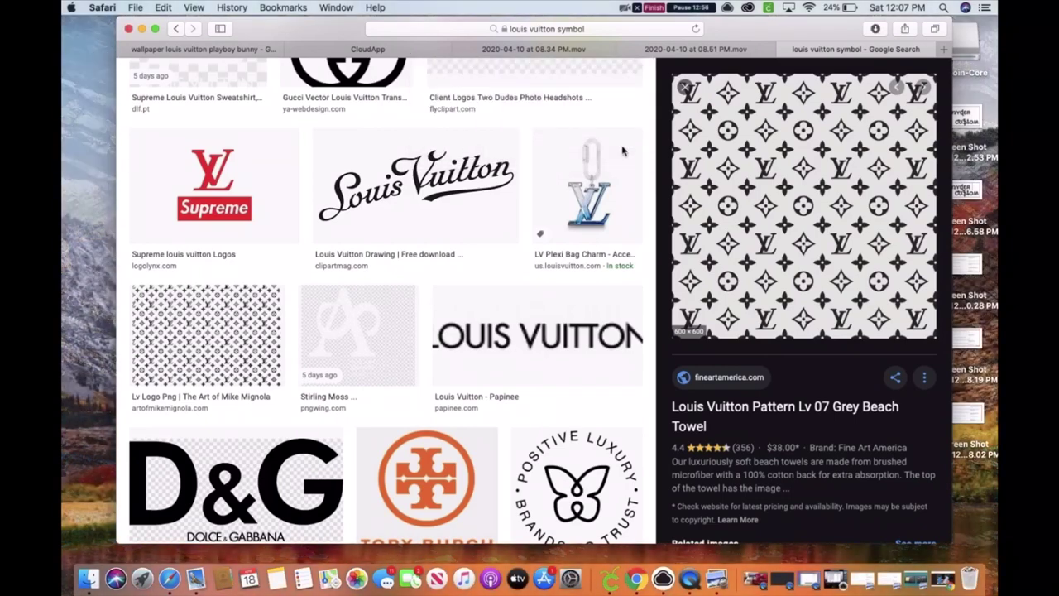
# Step: Switch to Cricut Design Space and upload the Louis Template Part 2 image from the Downloads folder
pyautogui.click(610, 579)
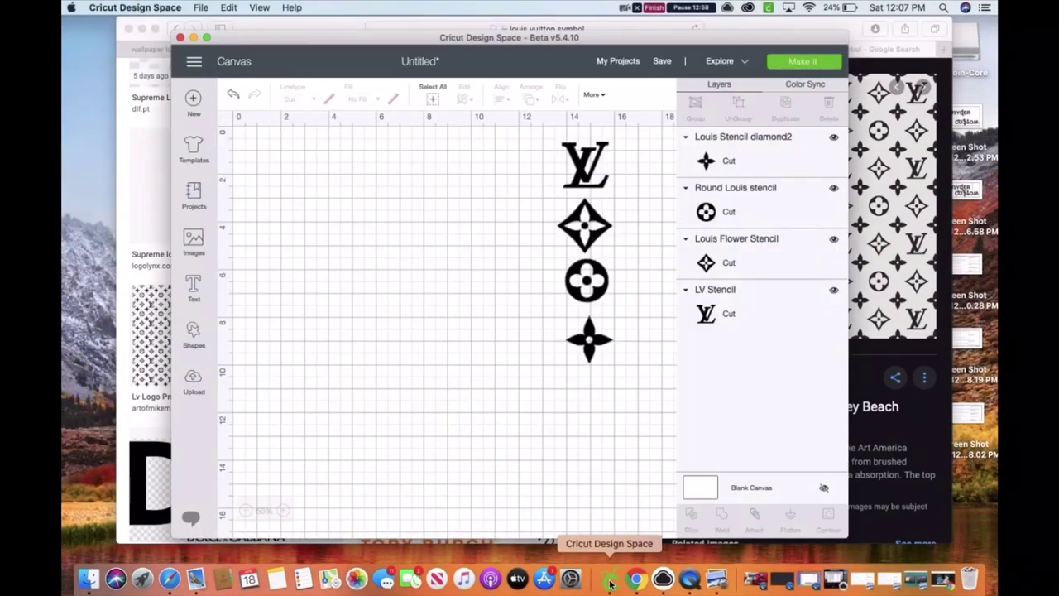
pyautogui.click(196, 382)
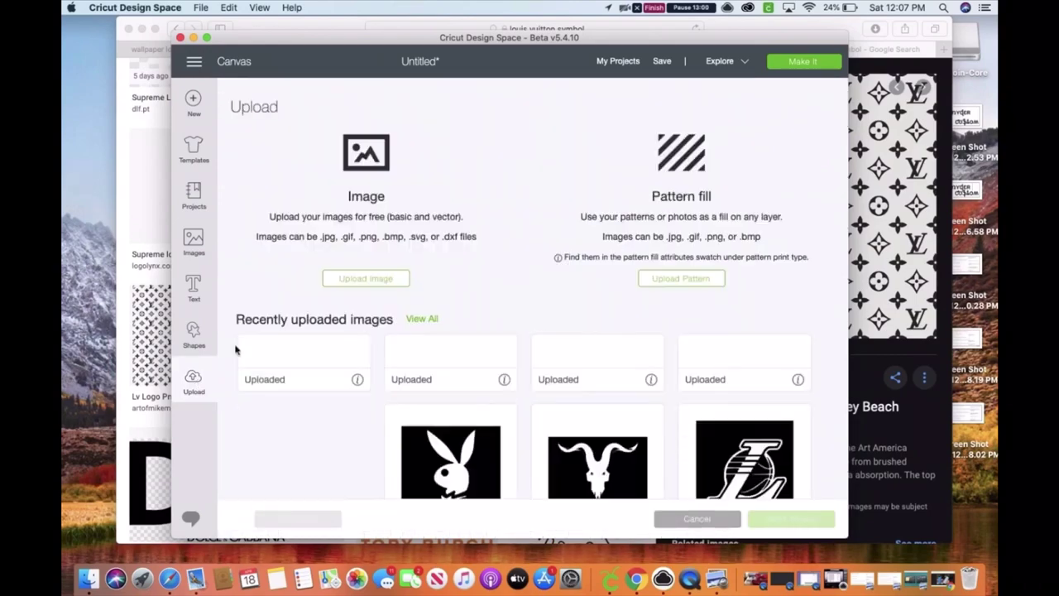
pyautogui.click(365, 279)
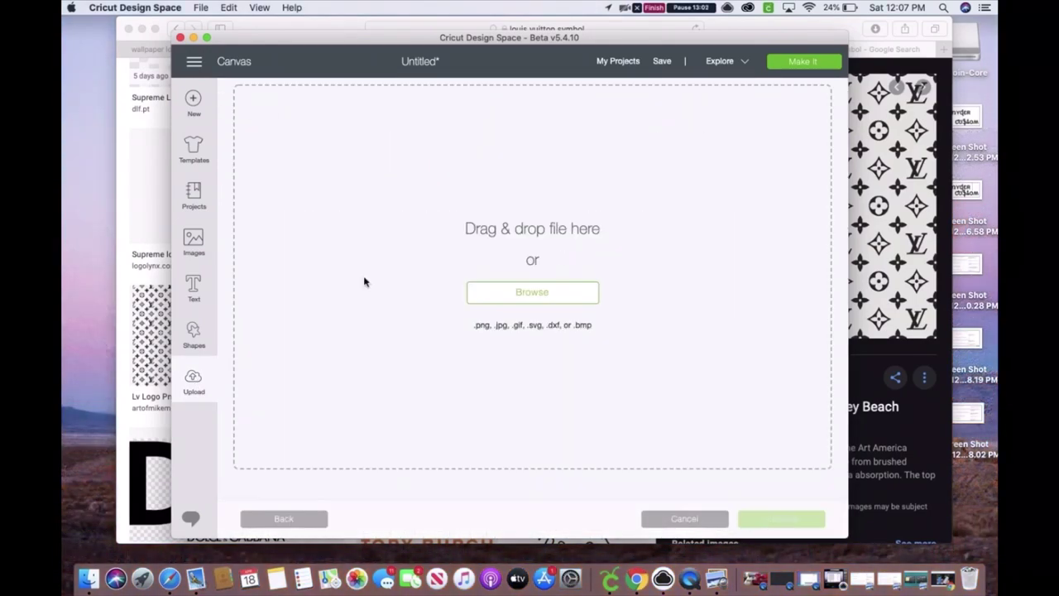
pyautogui.click(532, 292)
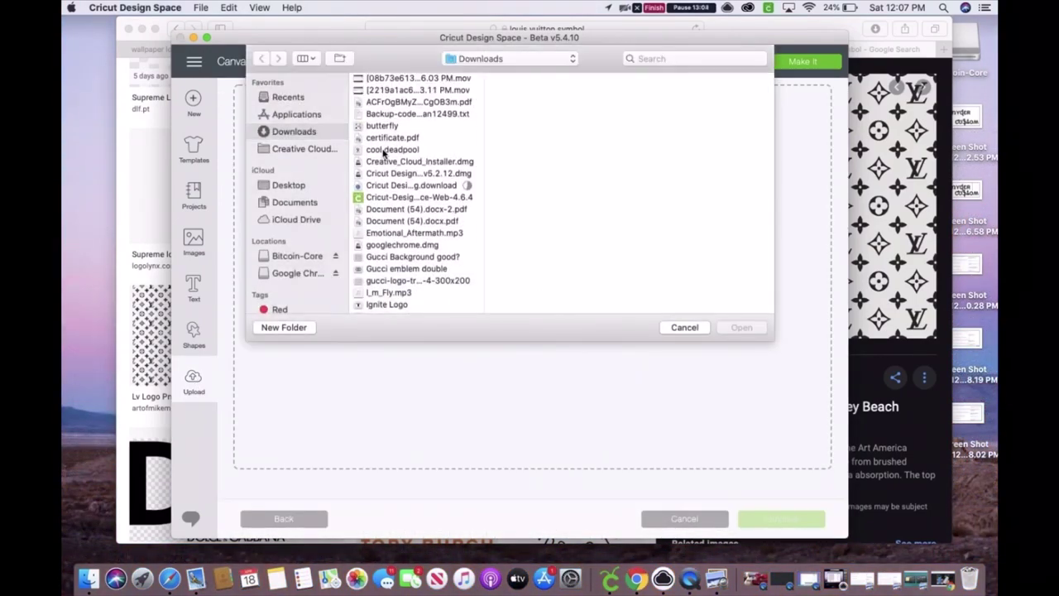
pyautogui.scroll(-15, 383, 153)
pyautogui.scroll(8, 383, 152)
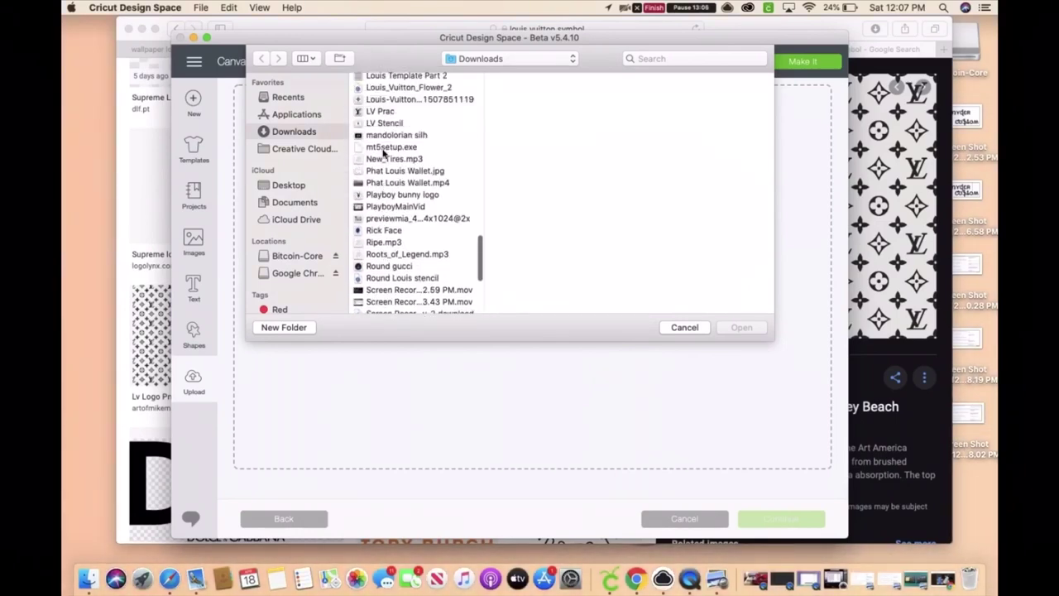
pyautogui.scroll(1, 384, 152)
pyautogui.scroll(3, 411, 167)
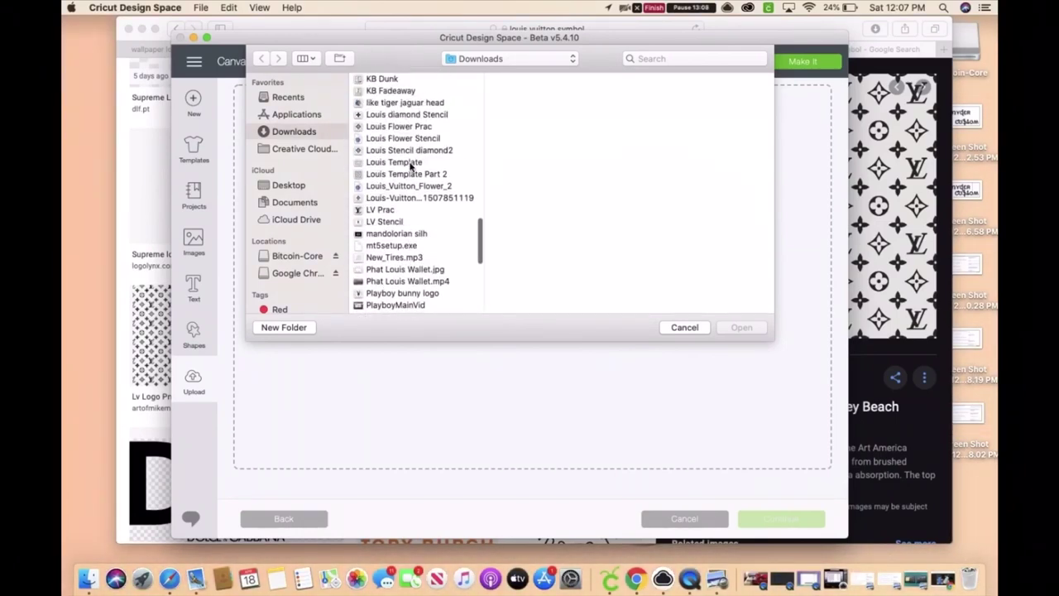
pyautogui.click(428, 175)
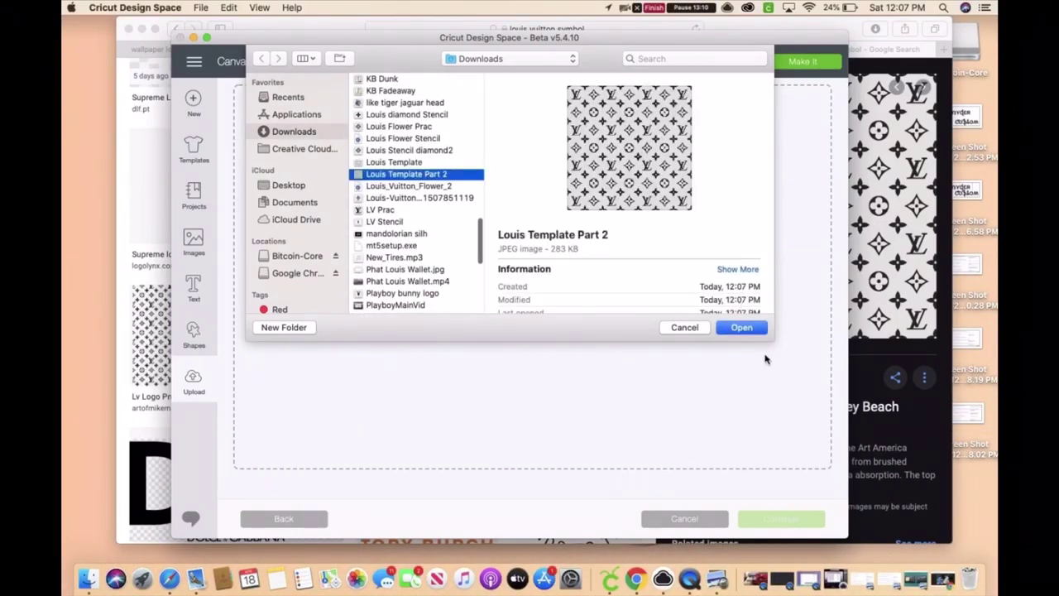
pyautogui.click(744, 327)
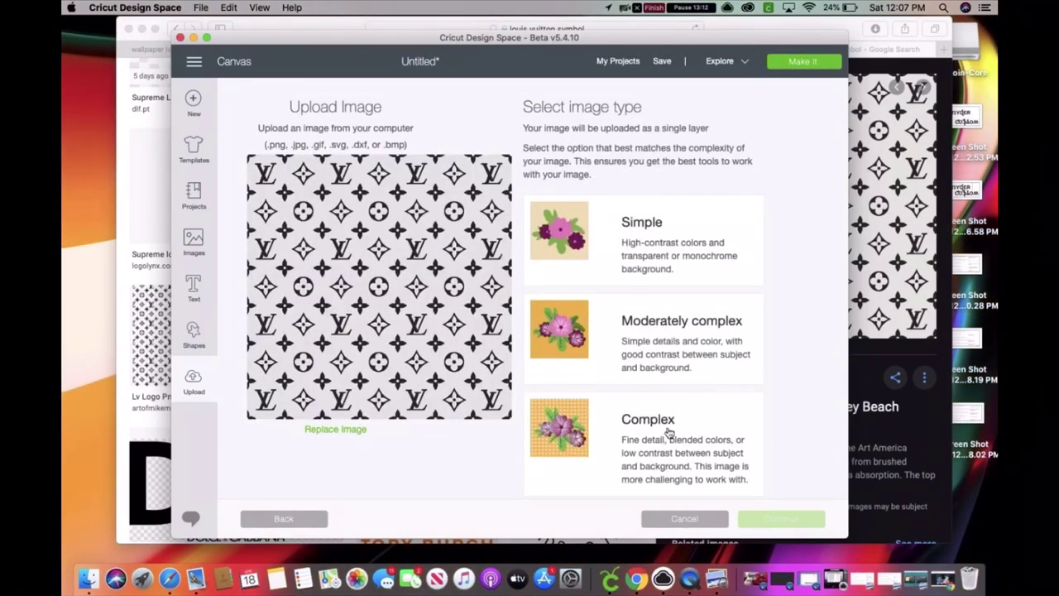
# Step: Save the pattern as a Complex, Print Then Cut image without erasing anything and insert it on the canvas
pyautogui.click(668, 434)
pyautogui.click(776, 519)
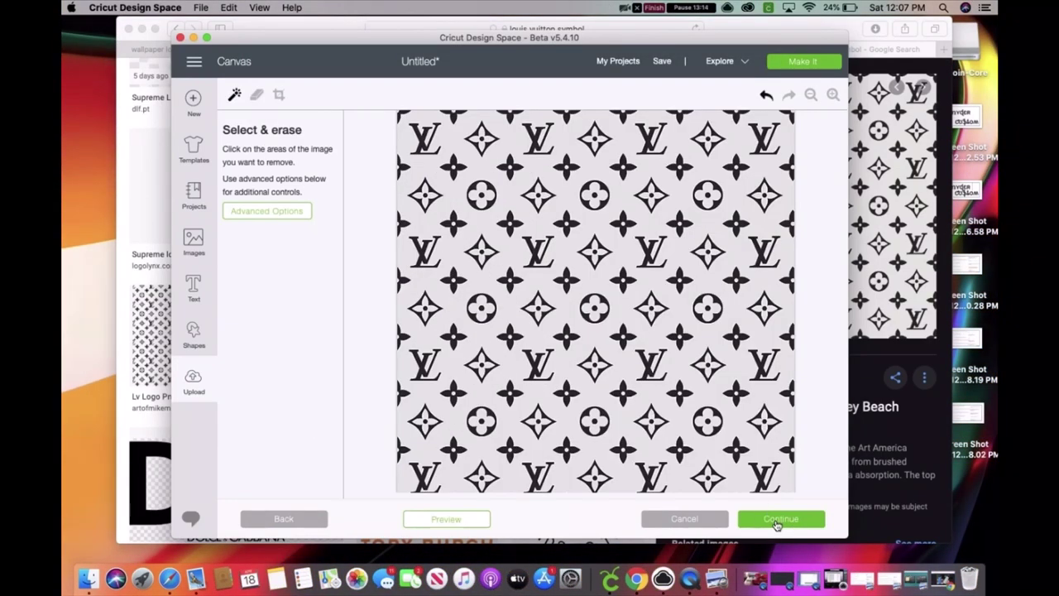
pyautogui.click(762, 521)
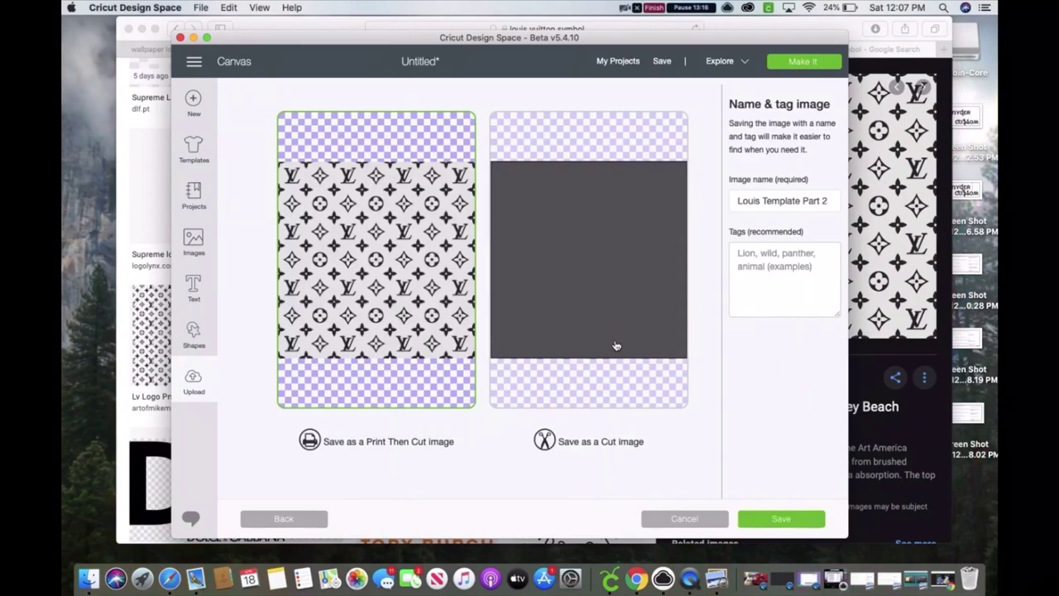
pyautogui.click(777, 517)
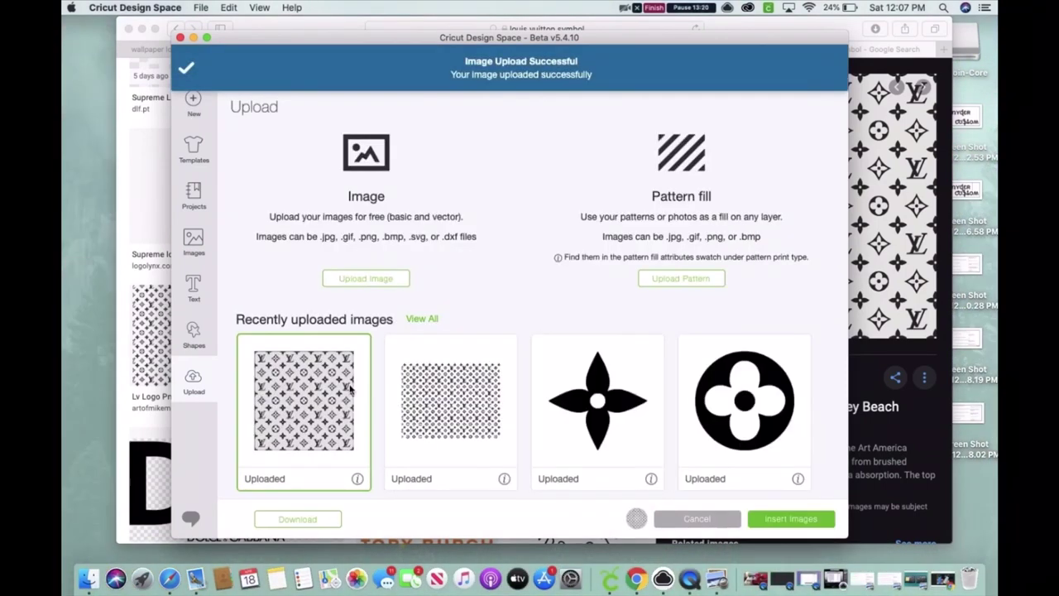
pyautogui.click(778, 519)
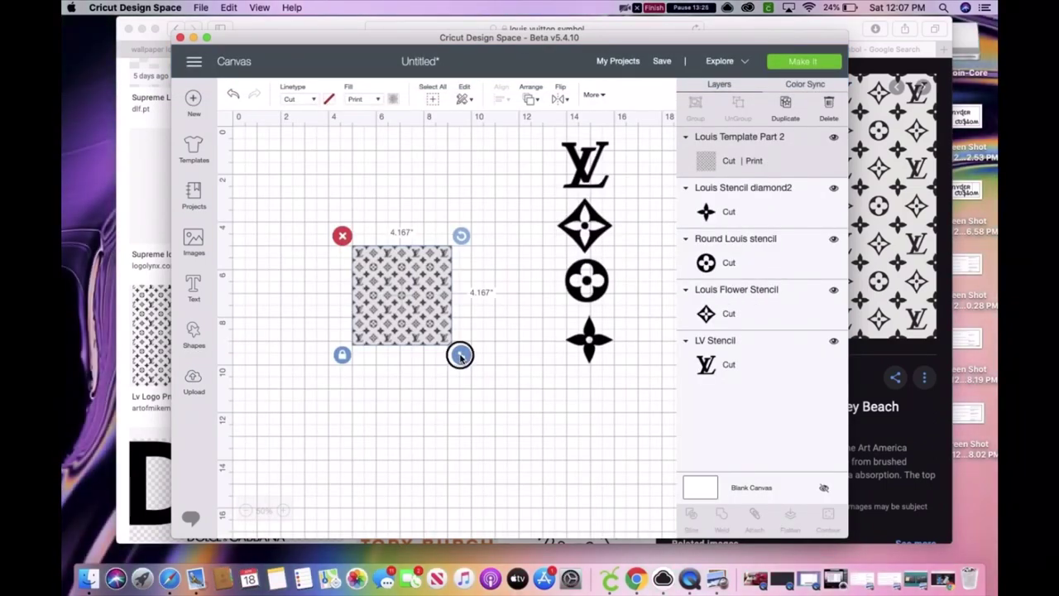
# Step: Place the Louis Template Part 2 pattern at the canvas origin and enlarge it to about 13.417 inches tall
pyautogui.moveTo(460, 355); pyautogui.dragTo(576, 430)
pyautogui.moveTo(418, 300); pyautogui.dragTo(284, 166)
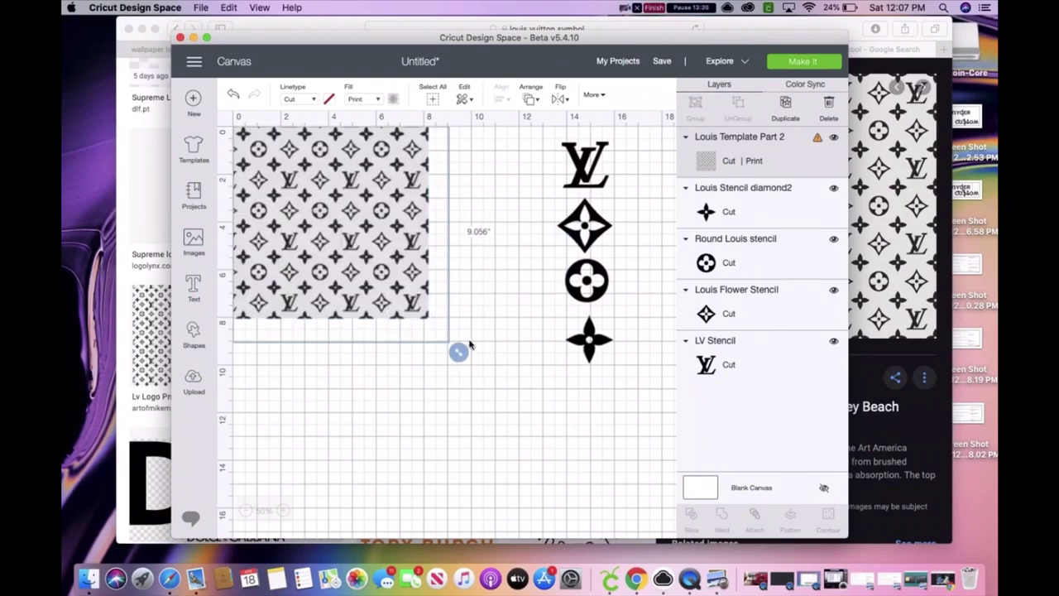
pyautogui.moveTo(613, 461); pyautogui.dragTo(617, 468)
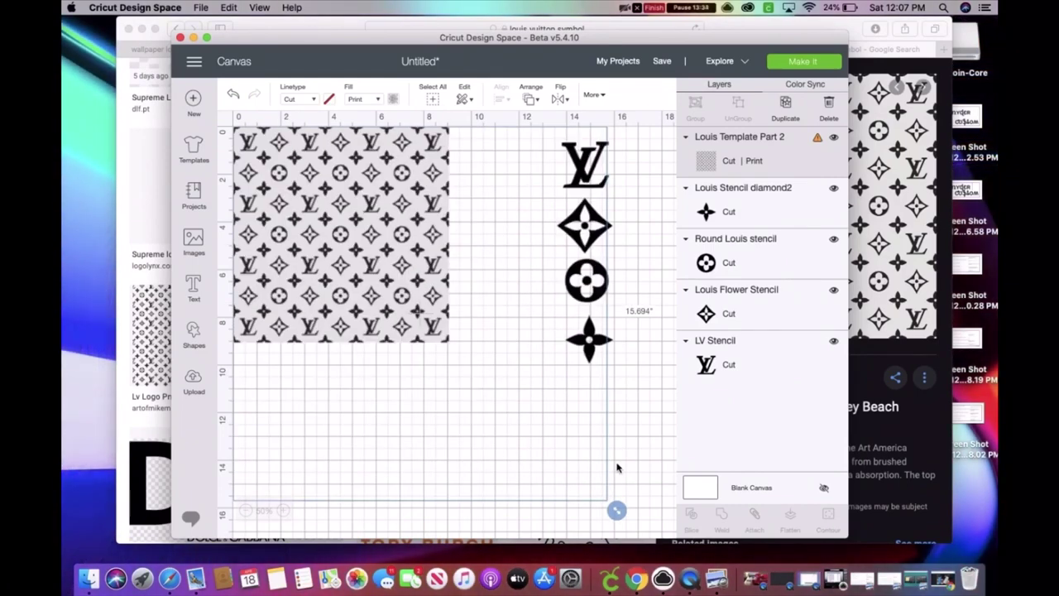
pyautogui.click(245, 510)
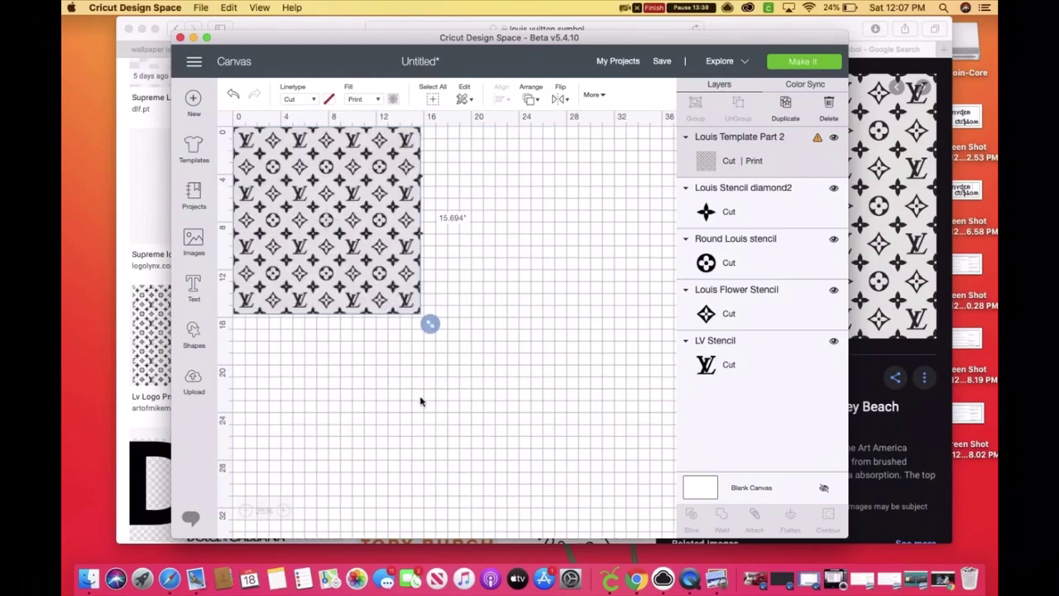
pyautogui.moveTo(429, 324); pyautogui.dragTo(404, 309)
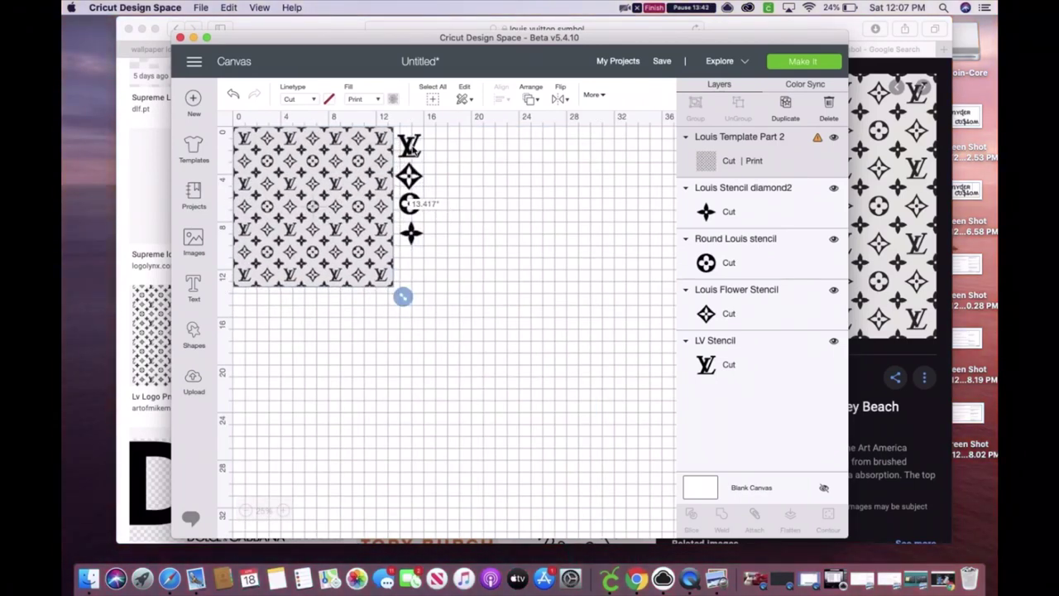
# Step: Select the LV Stencil logo beside the pattern on the canvas
pyautogui.click(412, 148)
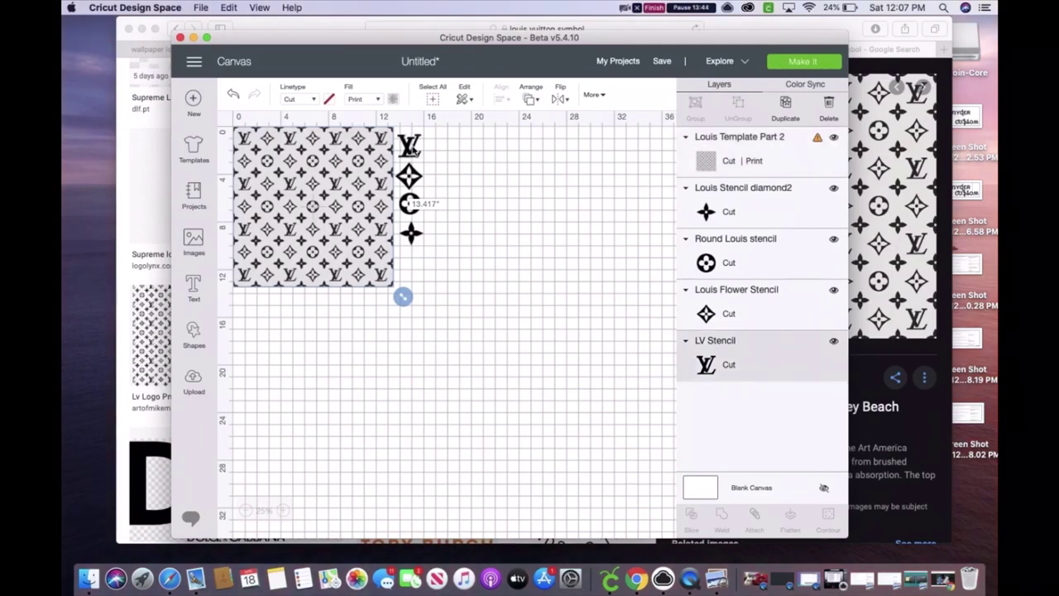